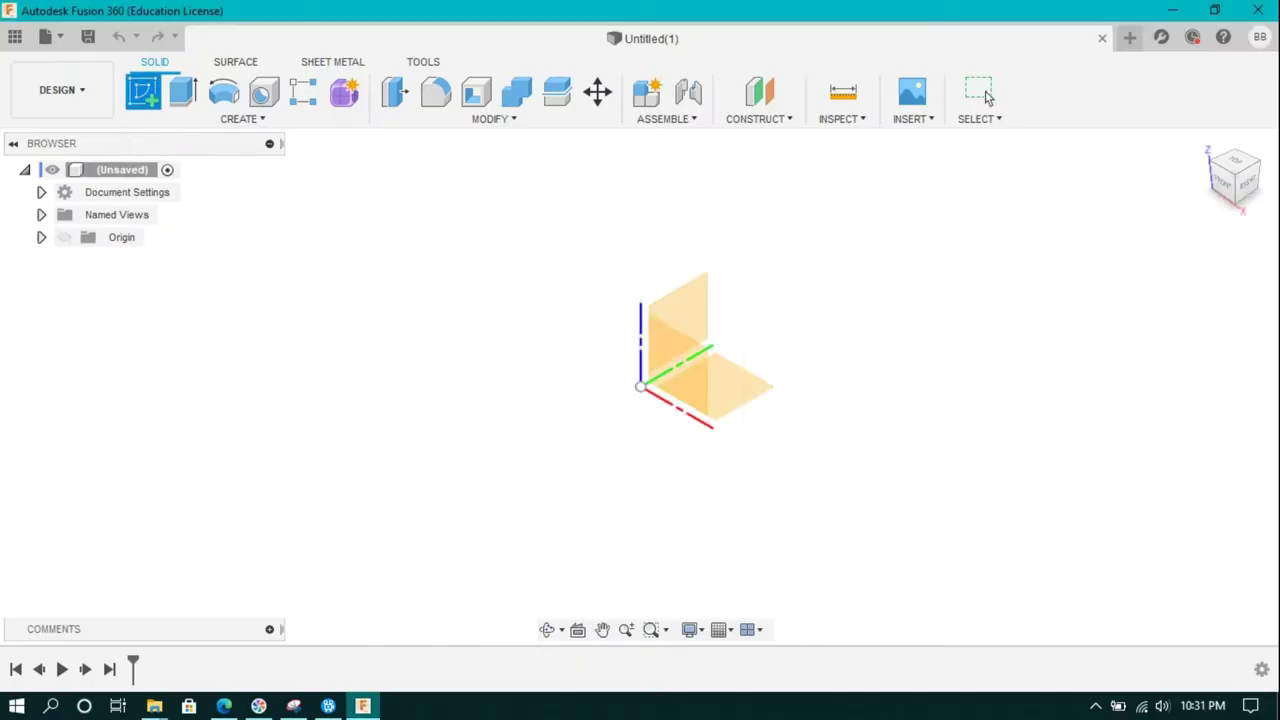
- Sketch a horizontal line on the front plane, 500 mm right and 250 mm left of the origin
click(688, 380)
key(l)
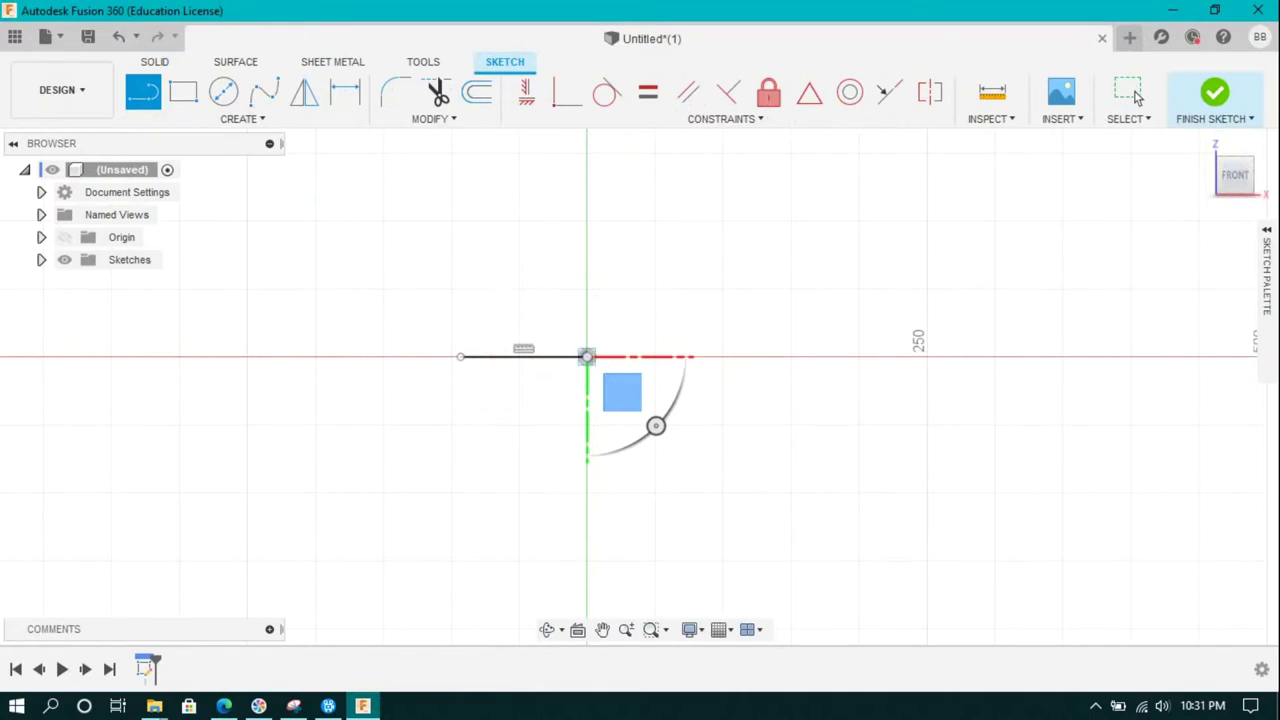
click(807, 356)
key(d)
click(697, 418)
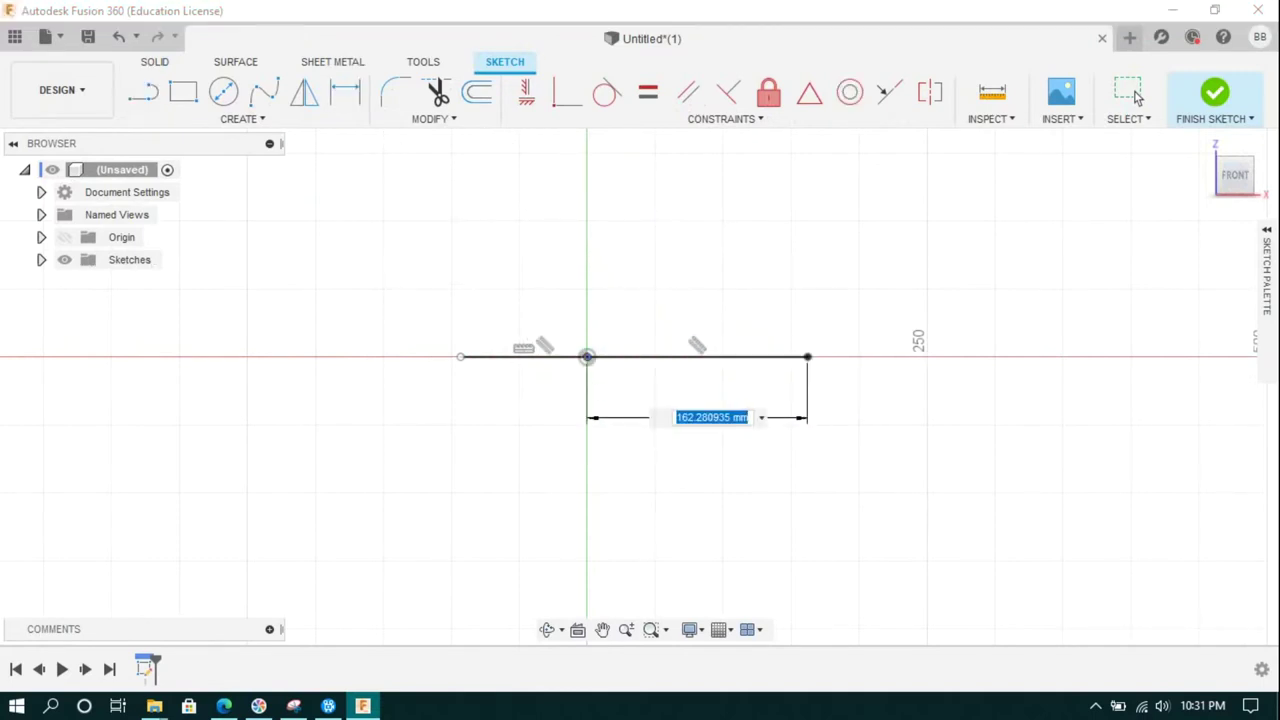
text(500)
key(Return)
click(514, 463)
text(250)
key(Return)
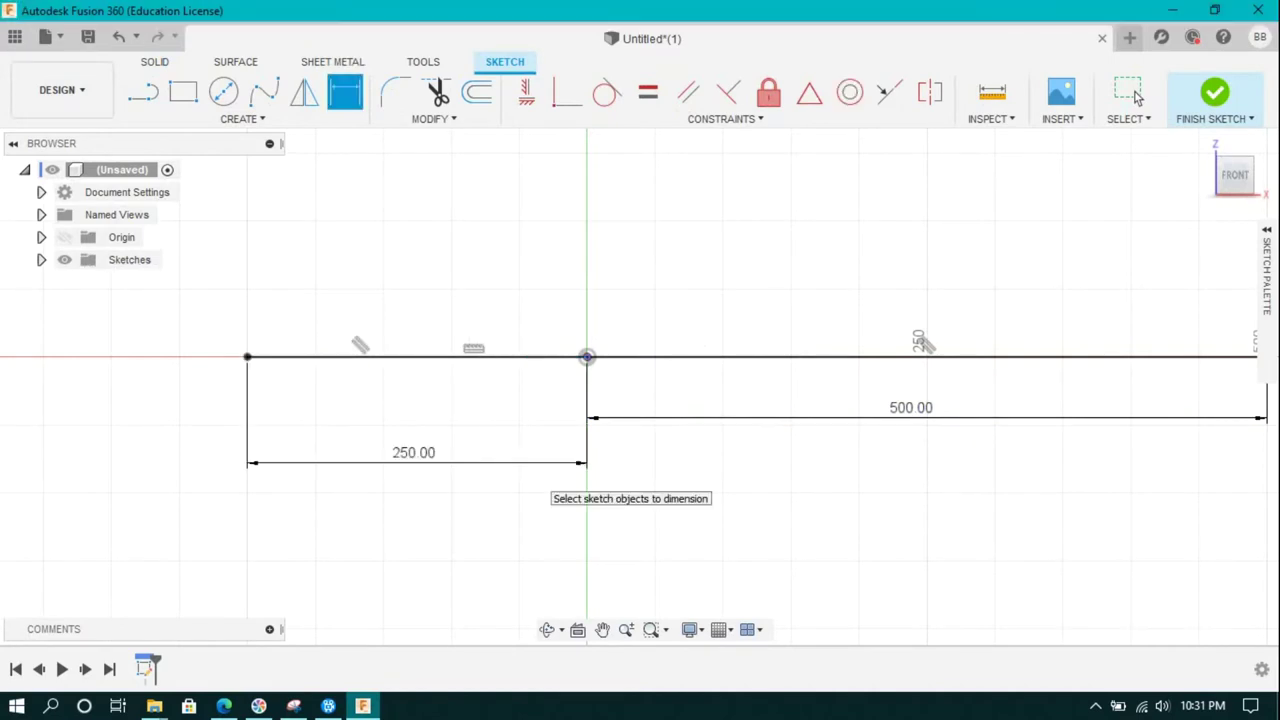
scroll(523, 463, down, 4)
- Add a 500 mm vertical line from the origin and finish the sketch
key(l)
mouse_move(550, 417)
mouse_down()
mouse_move(618, 487)
mouse_move(550, 158)
mouse_up()
key(d)
click(550, 290)
click(608, 292)
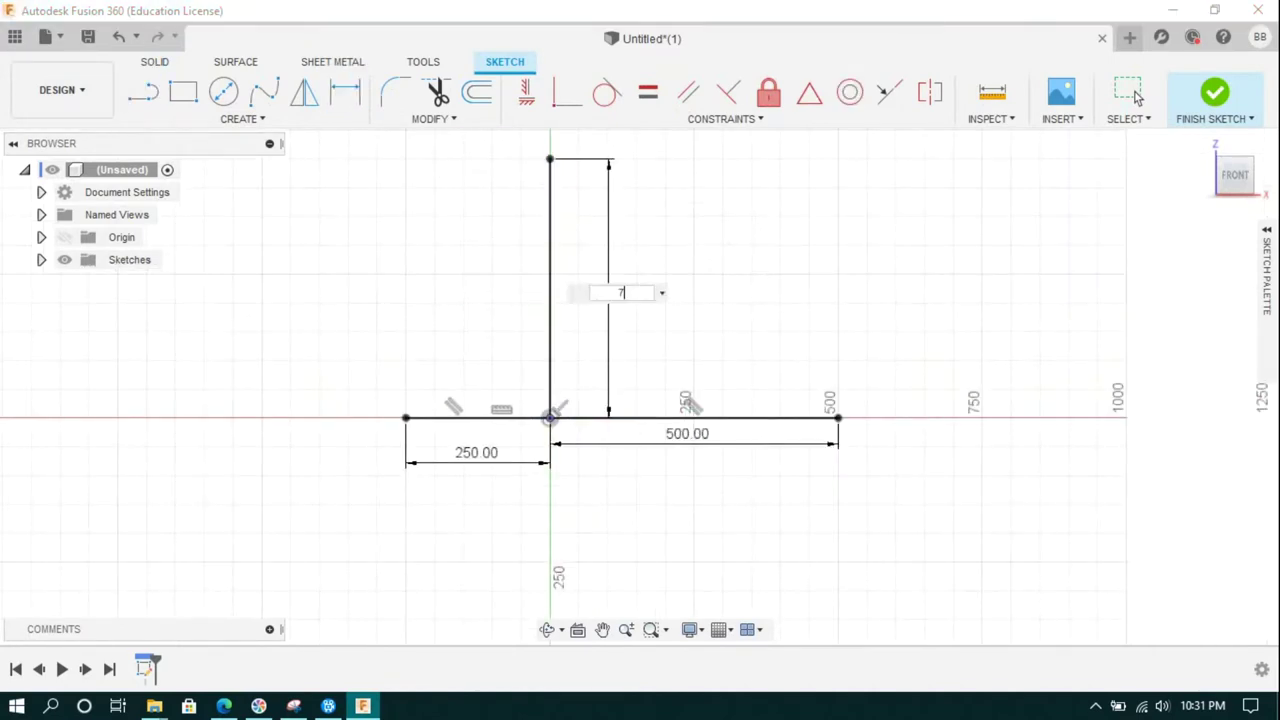
text(50)
key(Return)
scroll(638, 435, down, 3)
double_click(621, 300)
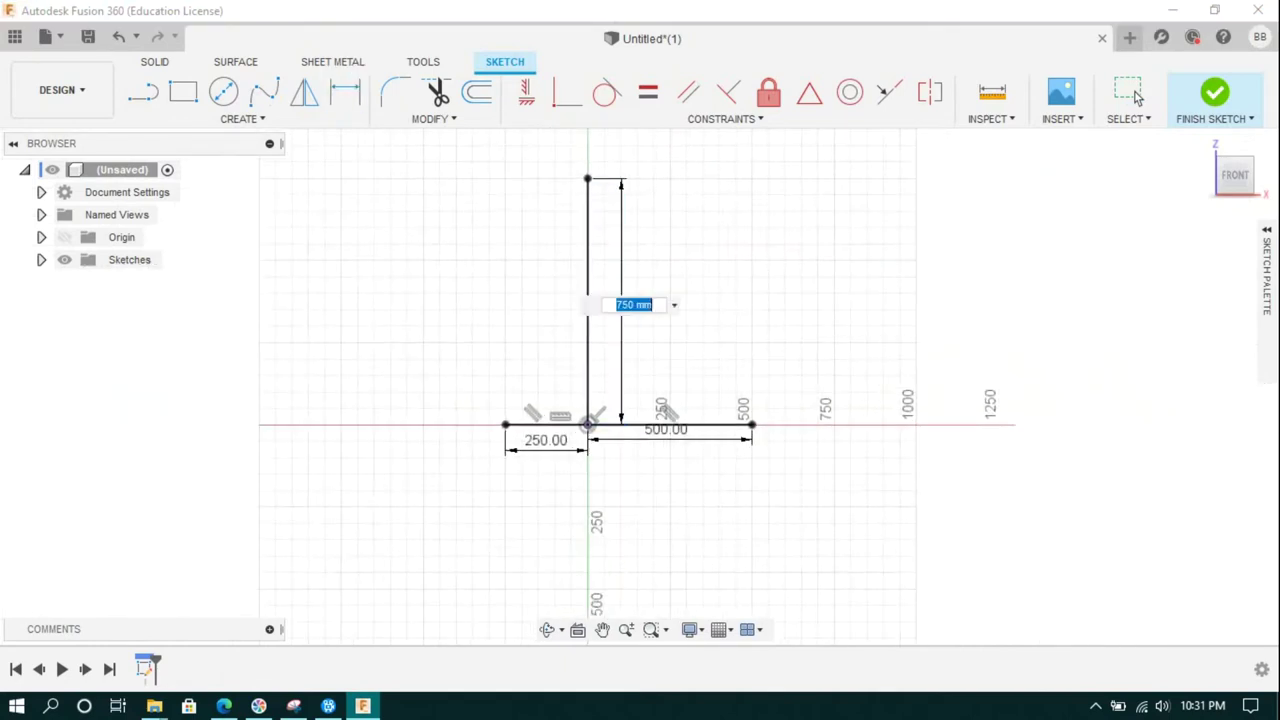
key(Return)
click(1214, 92)
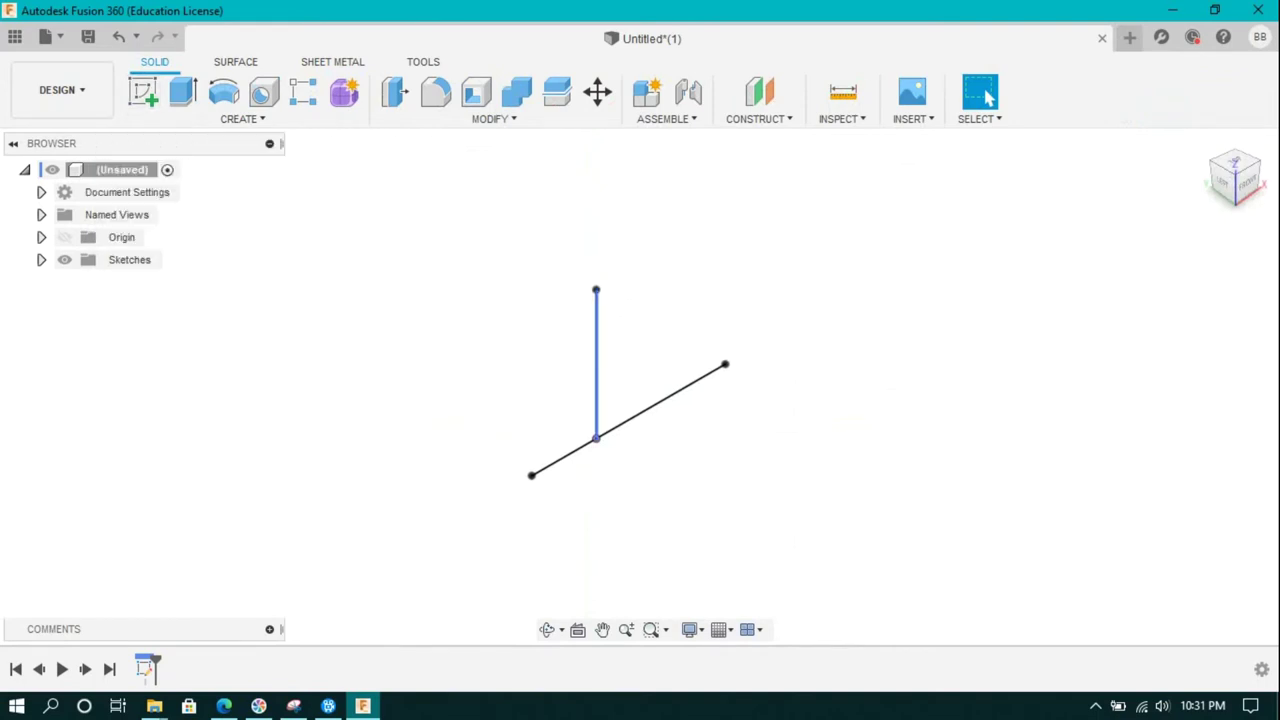
- Start a coil centred at the origin with 1000 mm diameter and 500 mm height
click(243, 118)
click(171, 371)
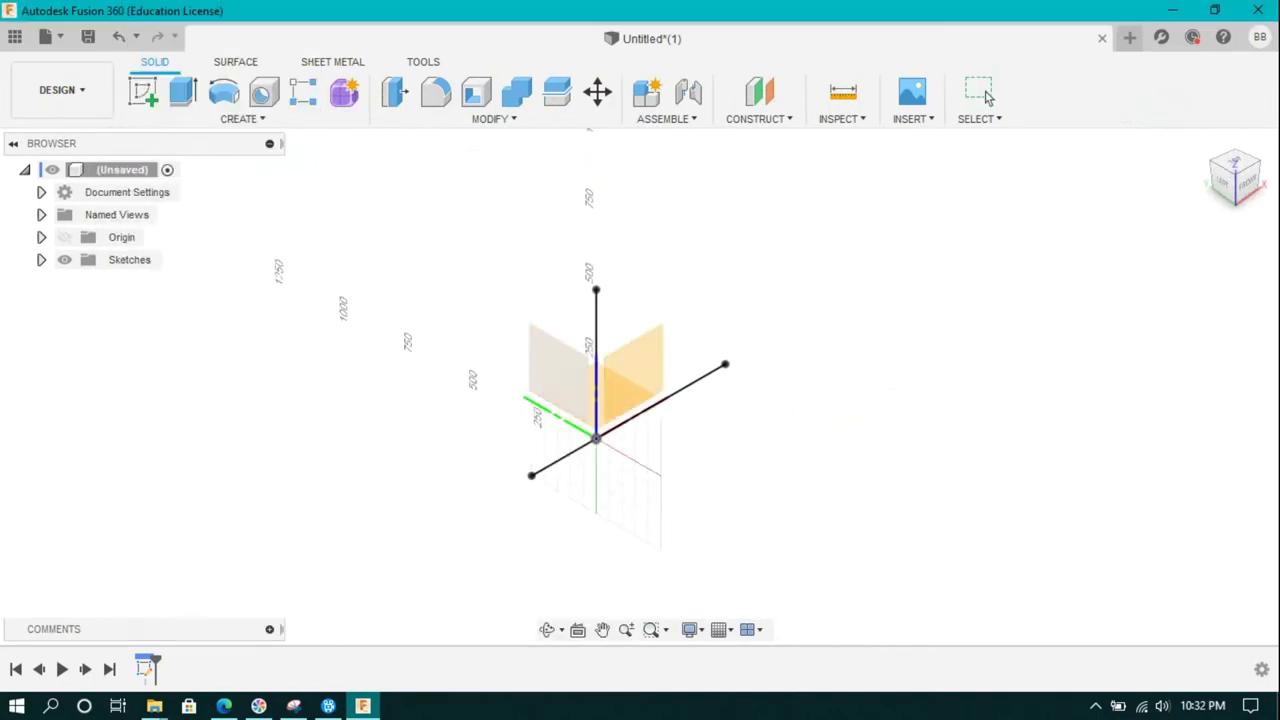
click(632, 365)
click(591, 437)
click(650, 437)
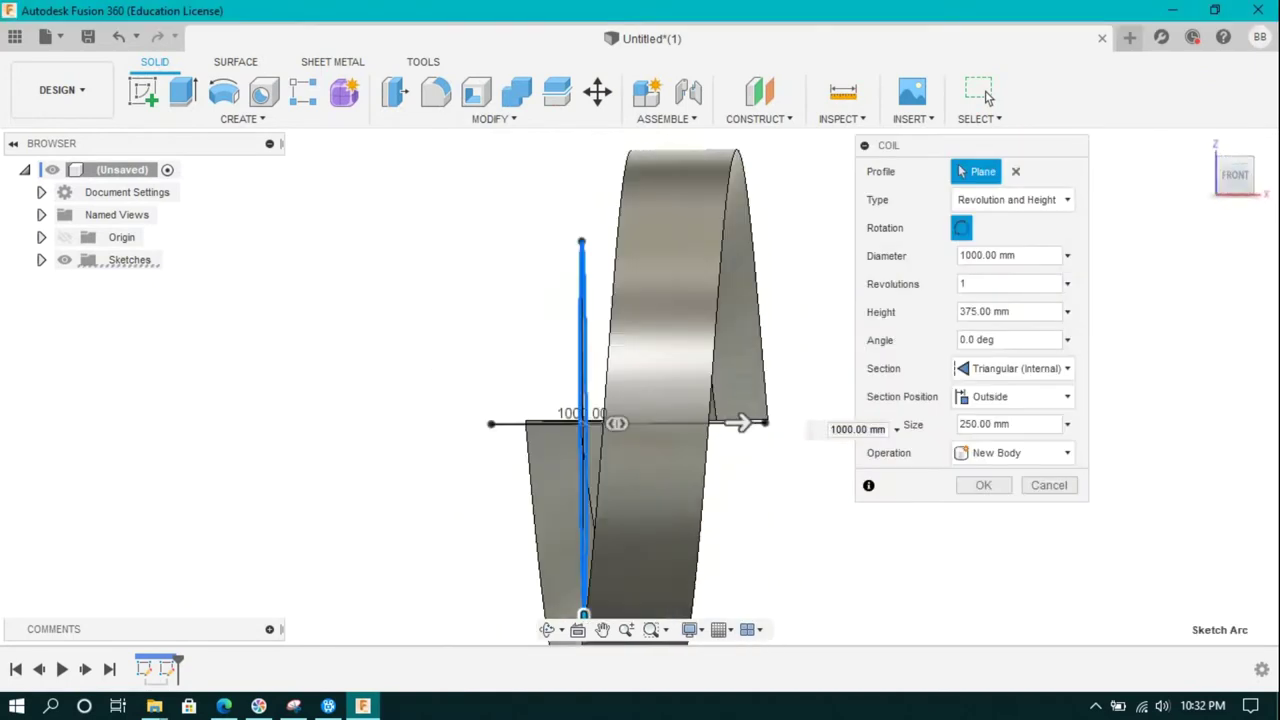
key(Tab)
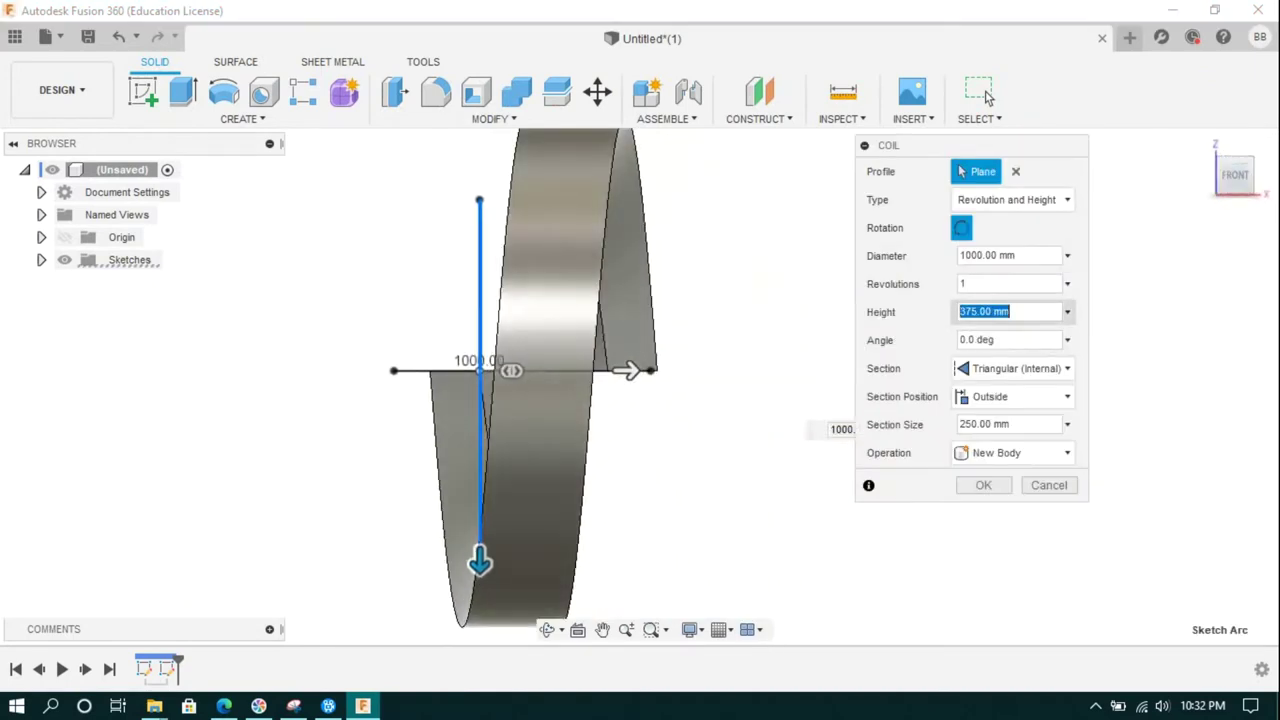
text(00)
key(Tab)
text(10)
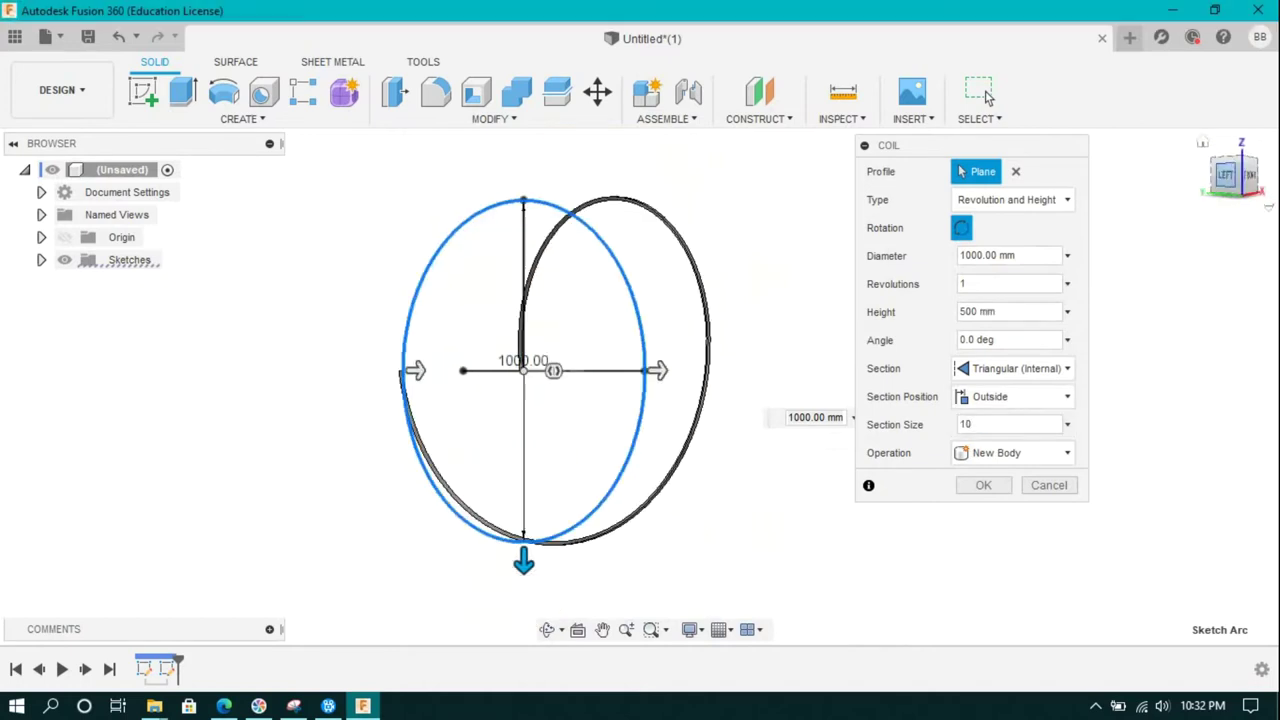
- Set the coil's taper angle to -42.5° with a 10 mm section and create the body
key(shift+Tab)
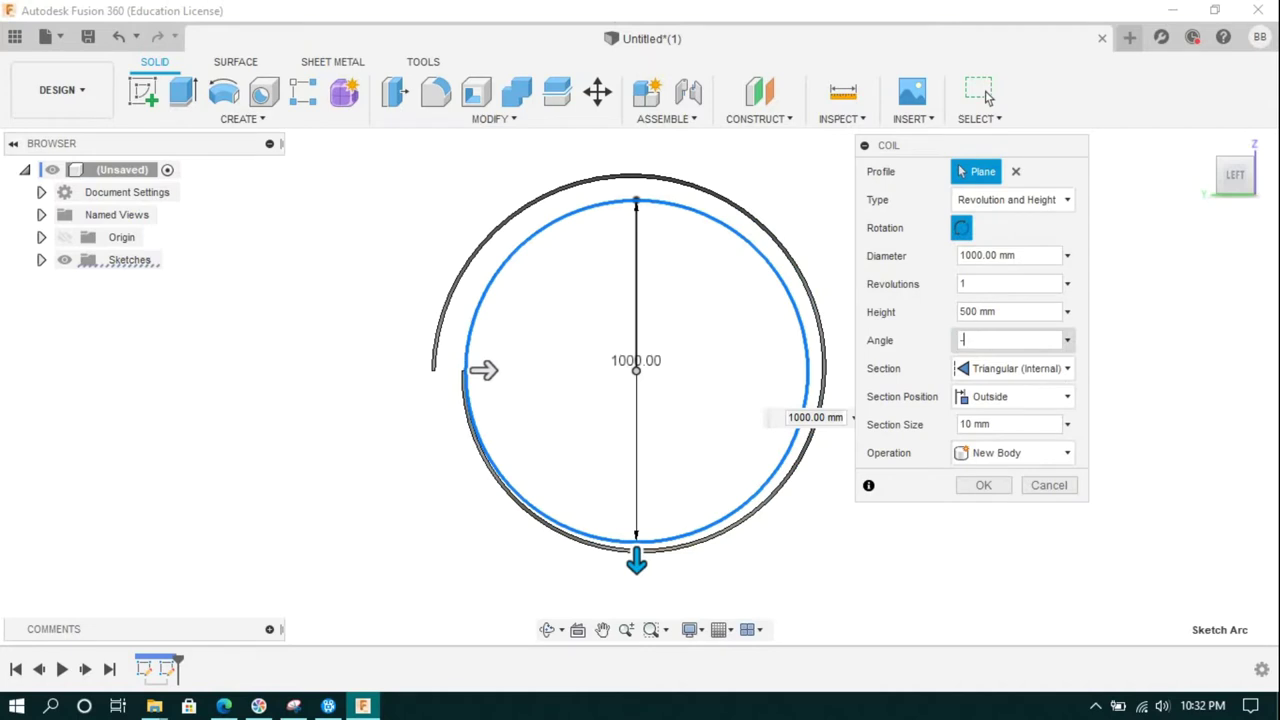
text(-10)
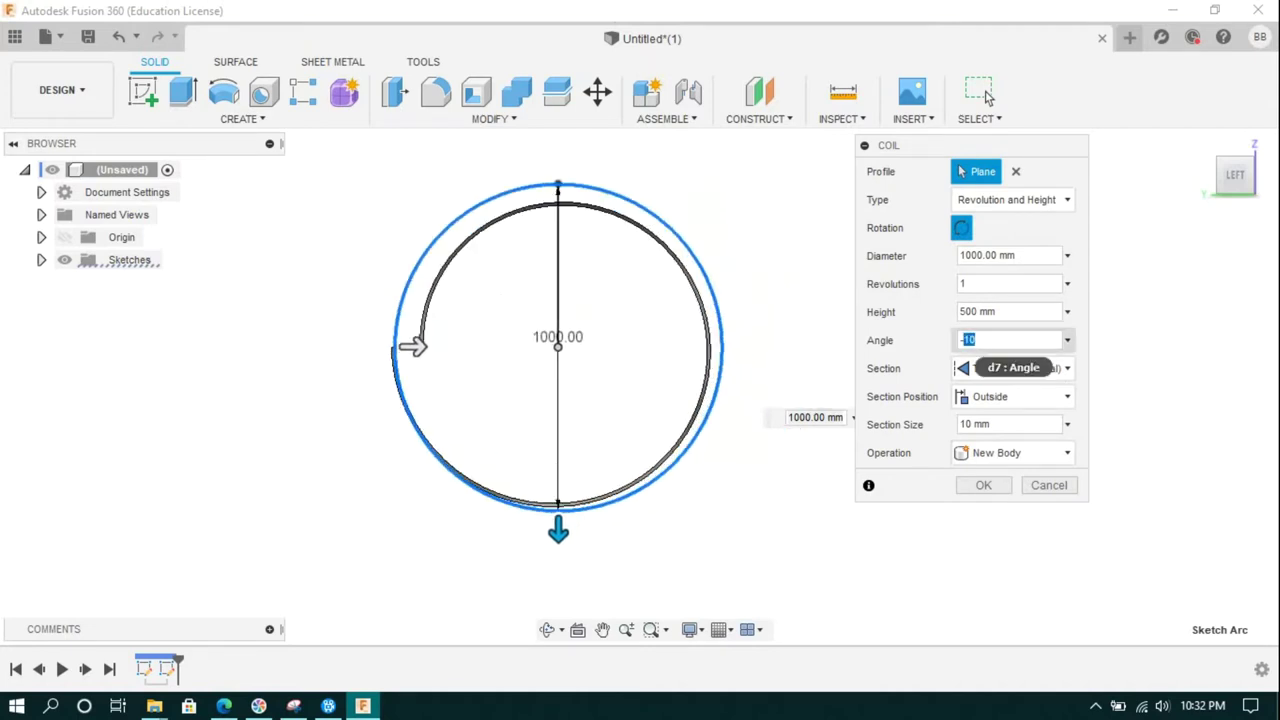
text(-25)
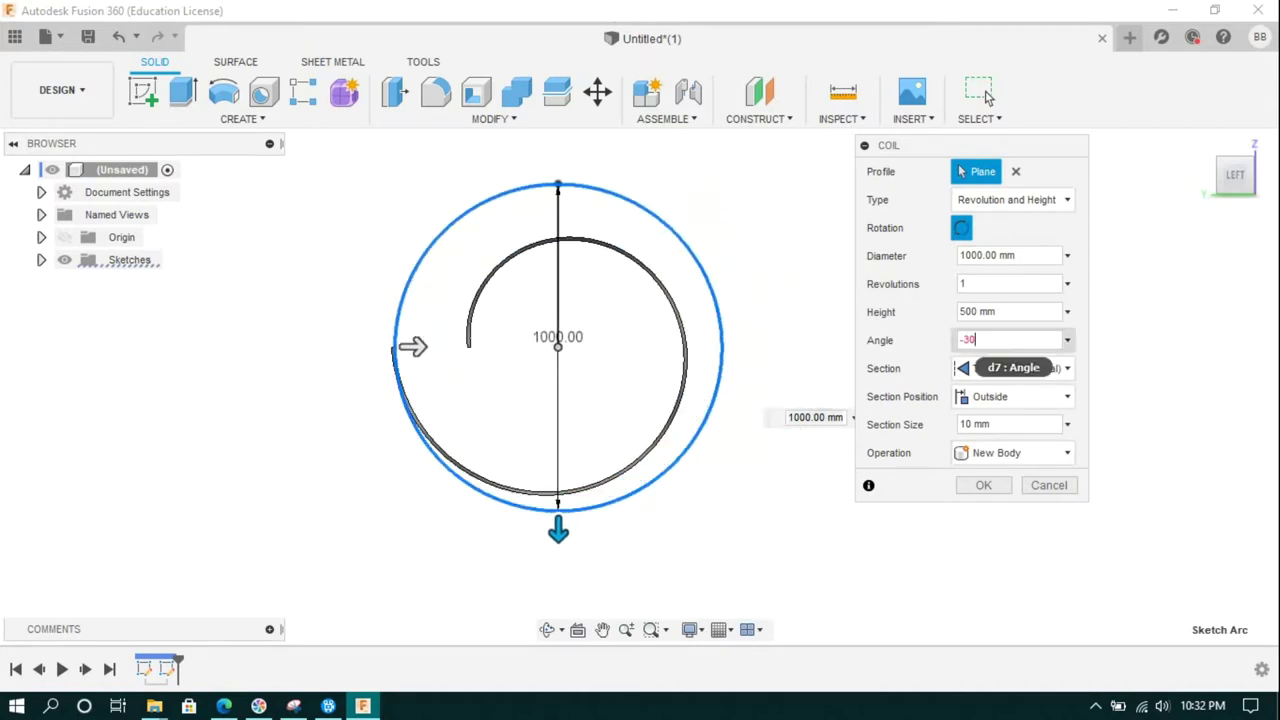
key(BackSpace)
key(BackSpace)
text(0)
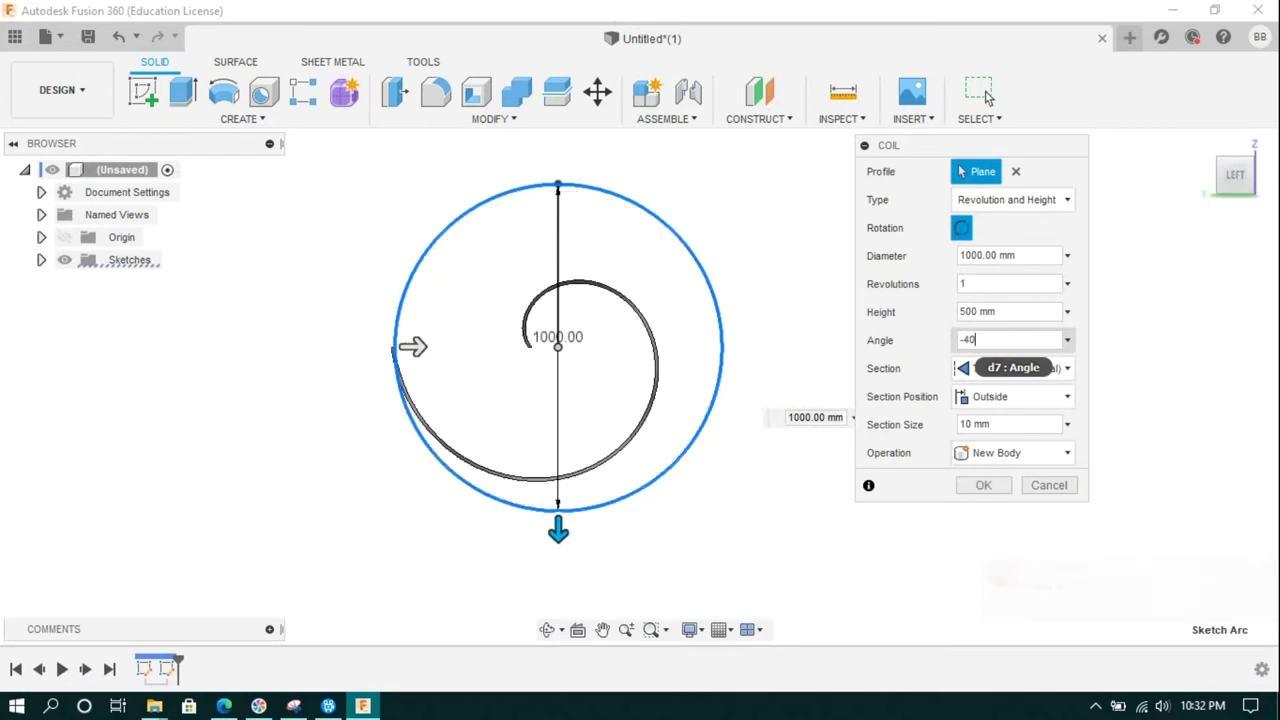
text(5)
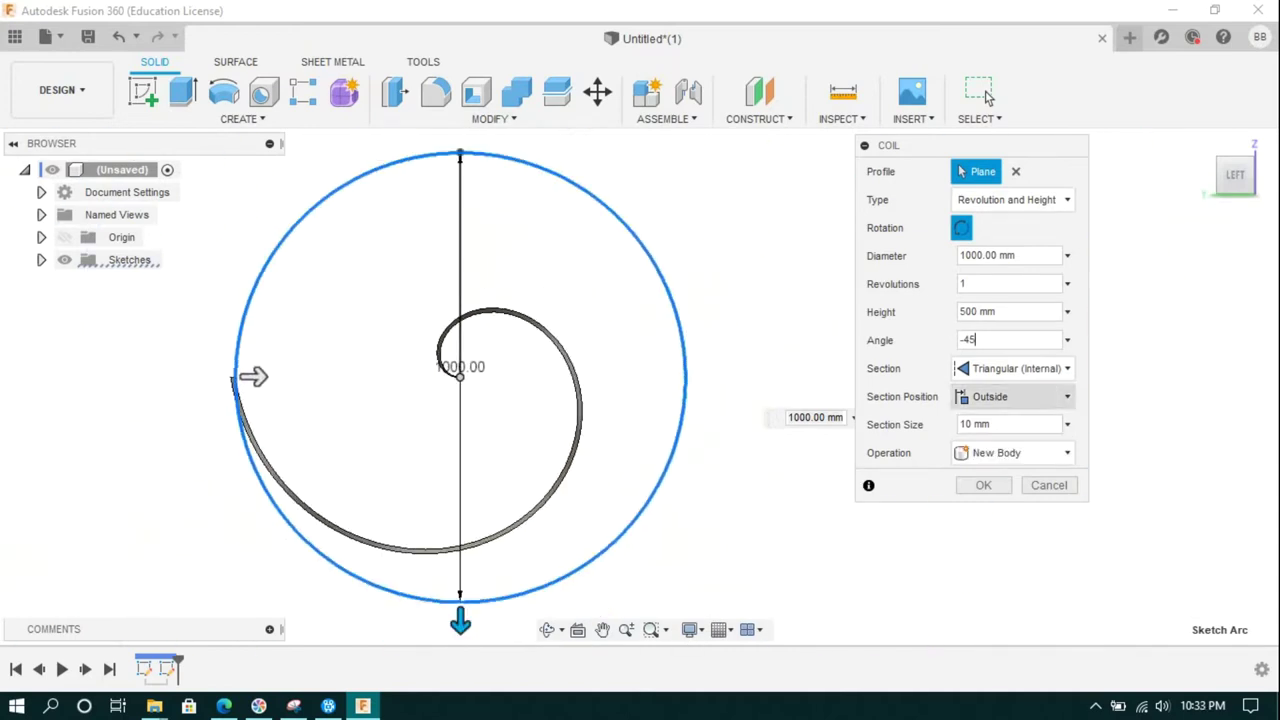
key(Return)
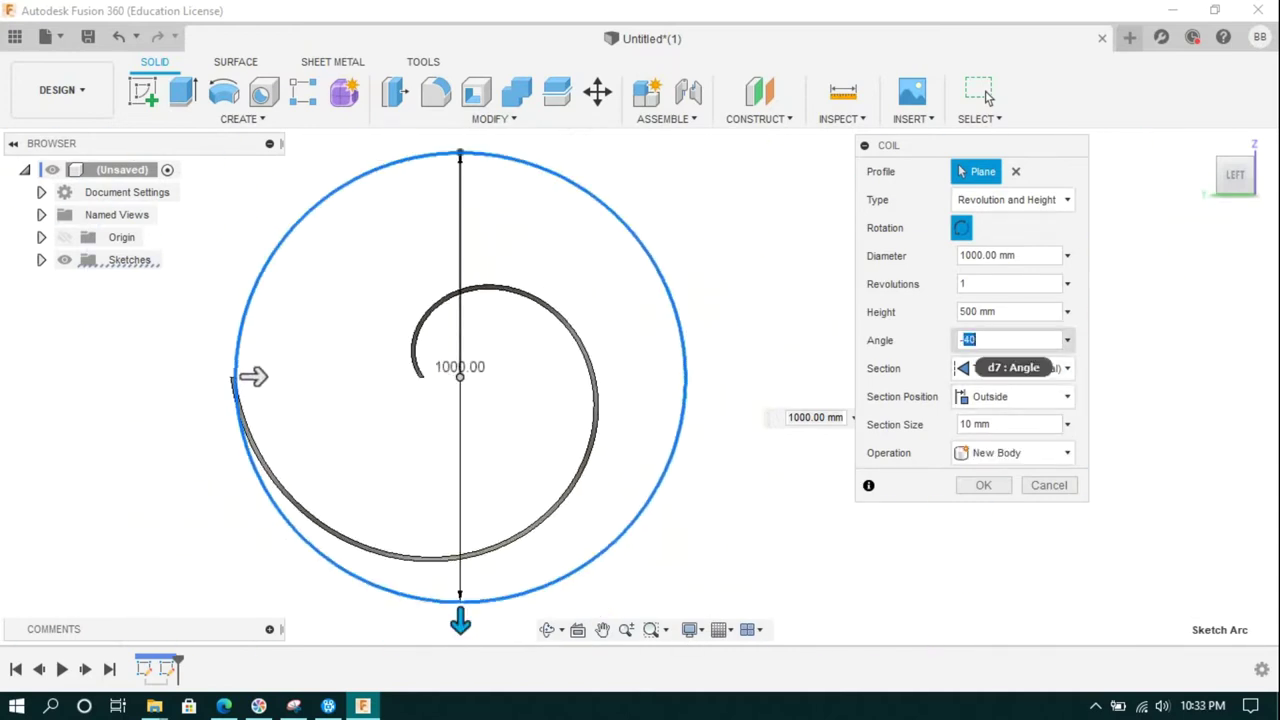
text(-42.5)
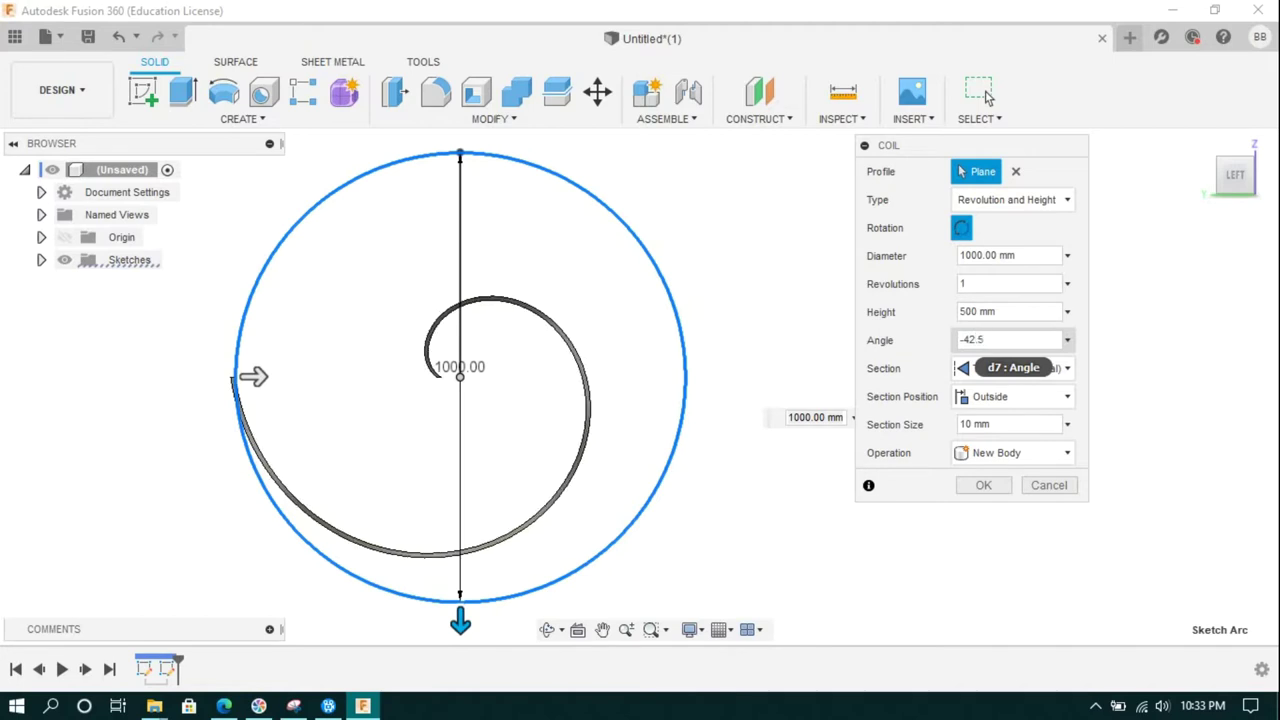
key(Return)
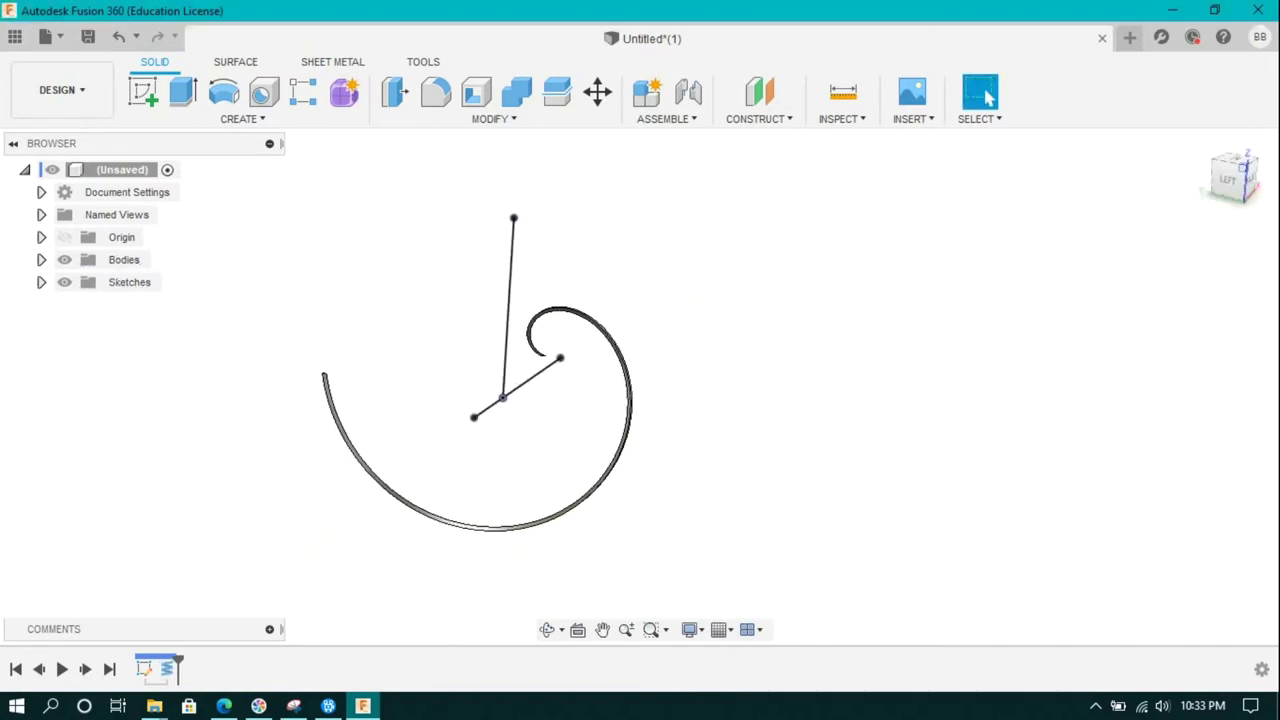
- Start a second 1000 mm coil at the origin with a -250 mm height
click(243, 118)
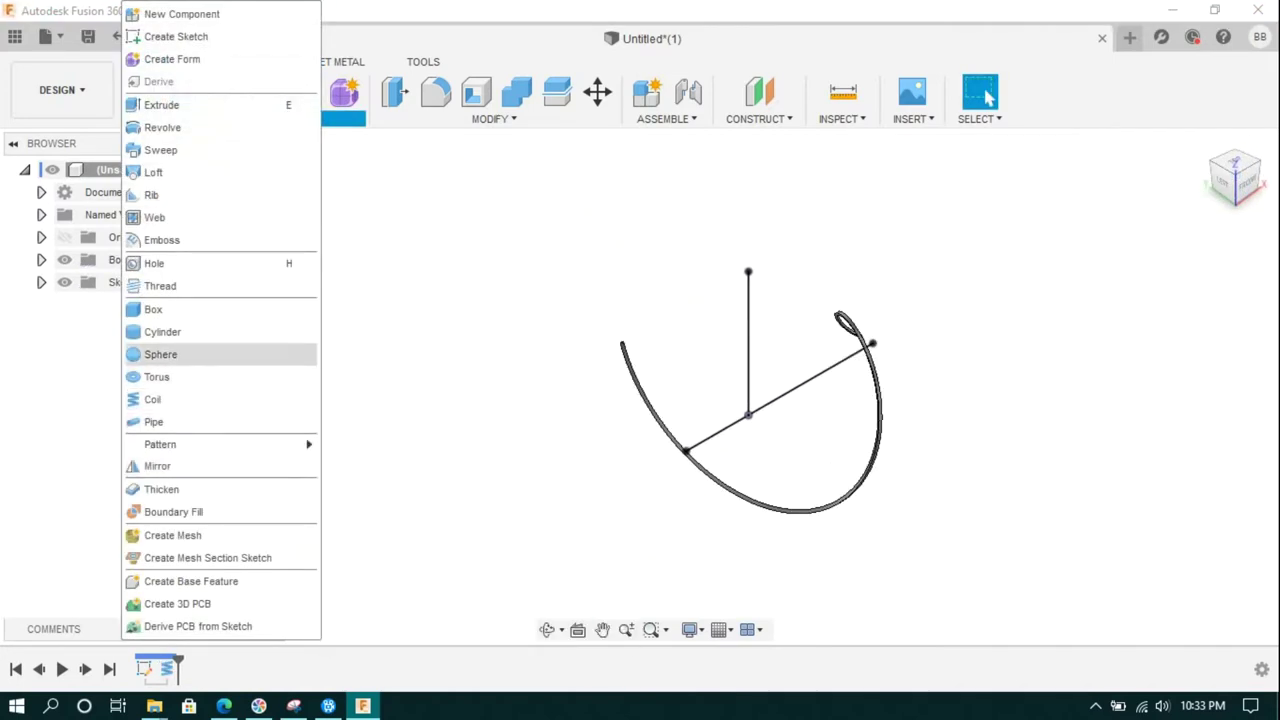
click(152, 399)
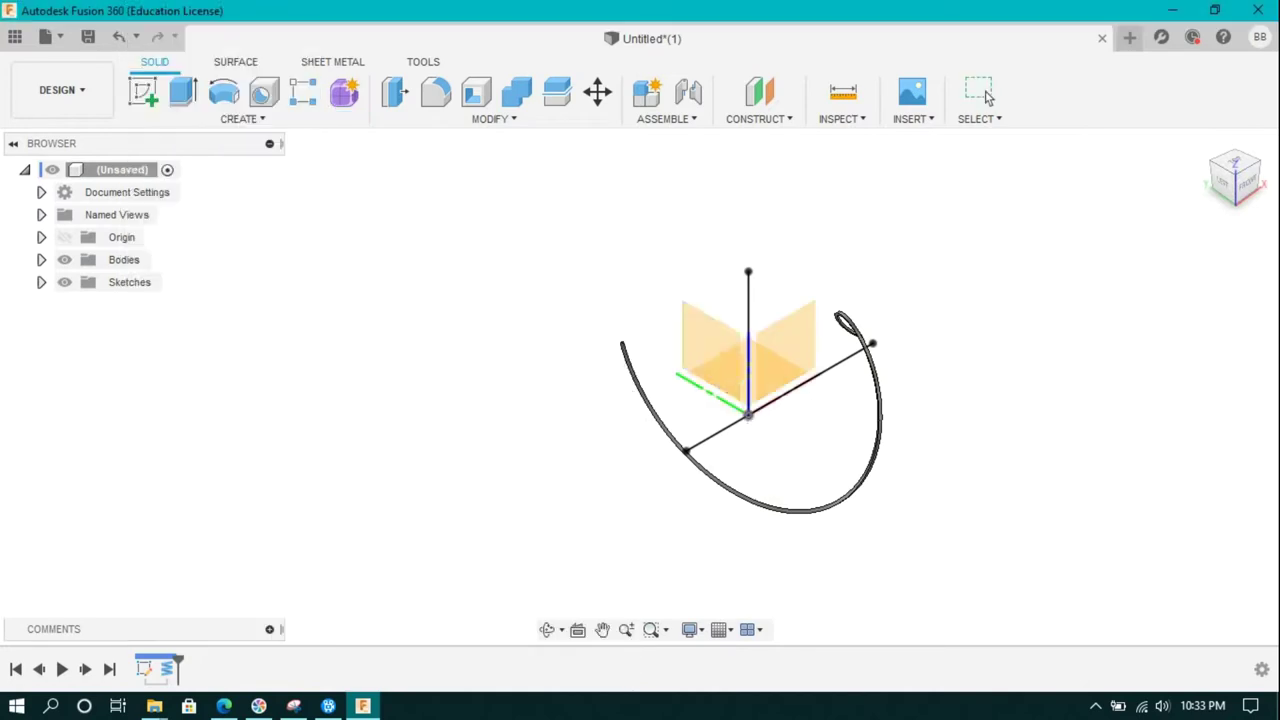
click(770, 380)
click(748, 414)
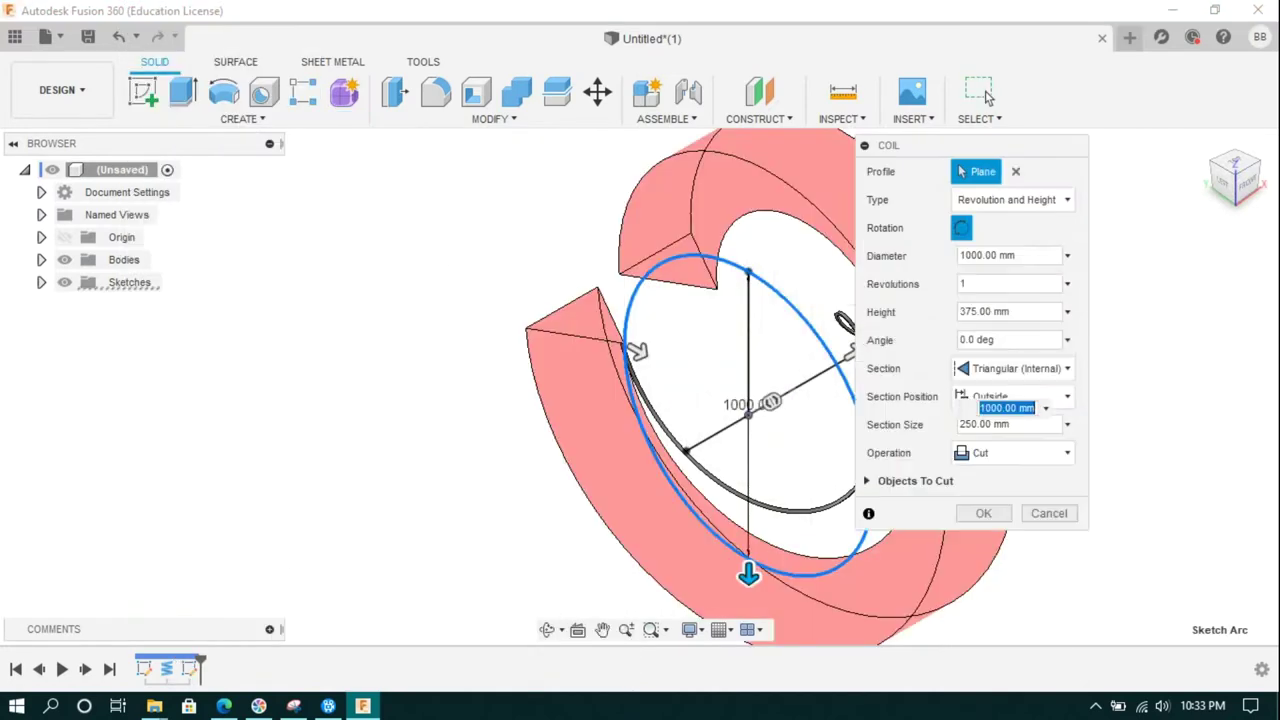
key(Tab)
text(10)
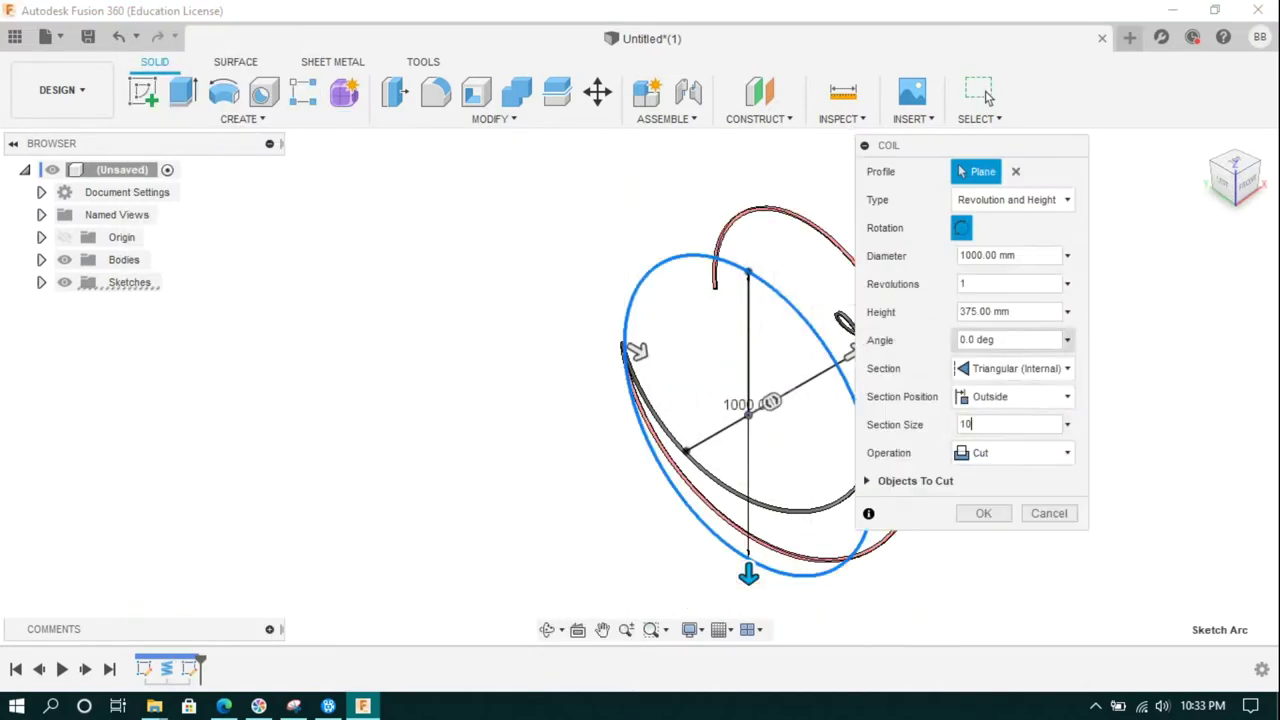
click(1247, 184)
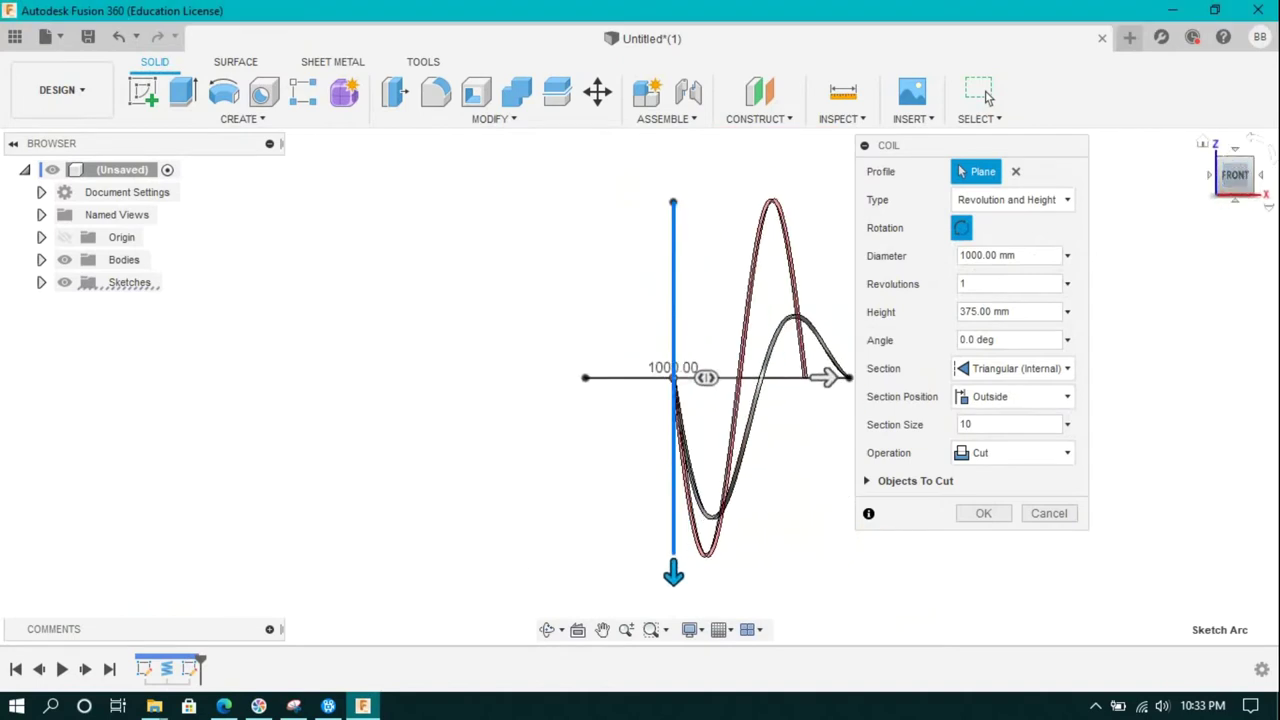
click(985, 311)
text(50)
key(Return)
click(961, 311)
text(-)
- Tune the second coil's taper angle to -61.4° and join it to the first spiral
key(Return)
text(-15)
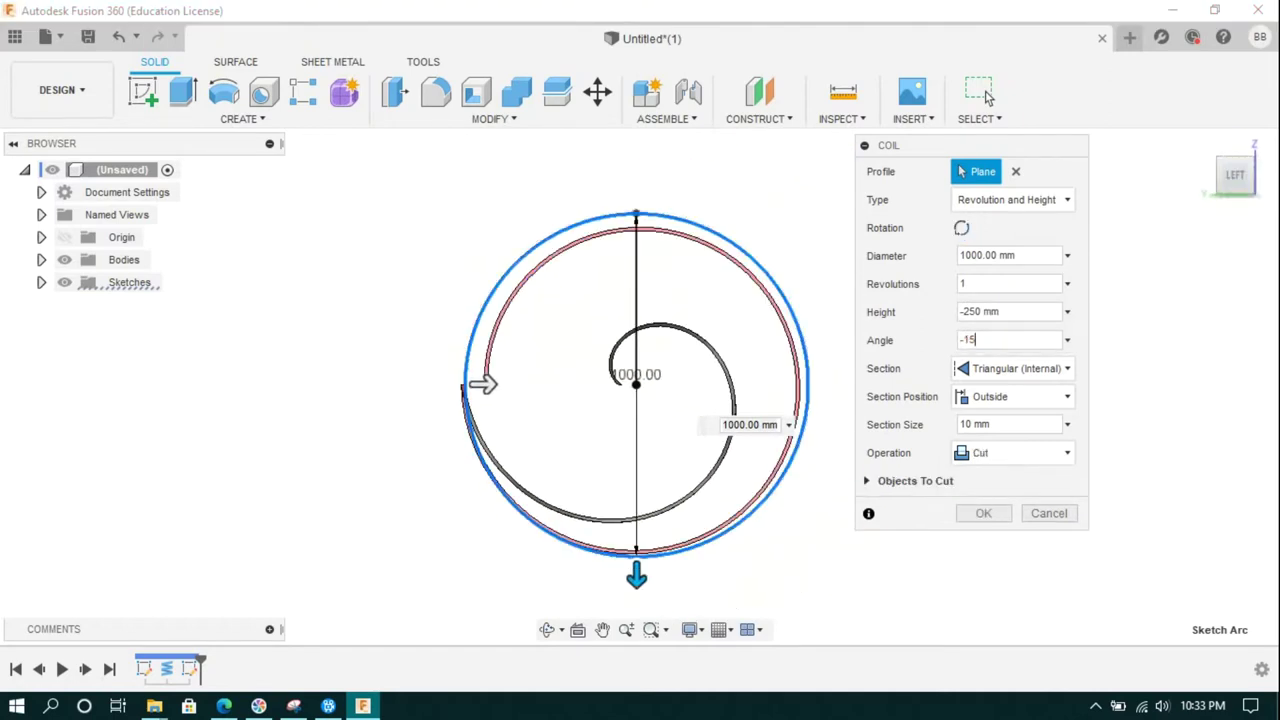
key(Return)
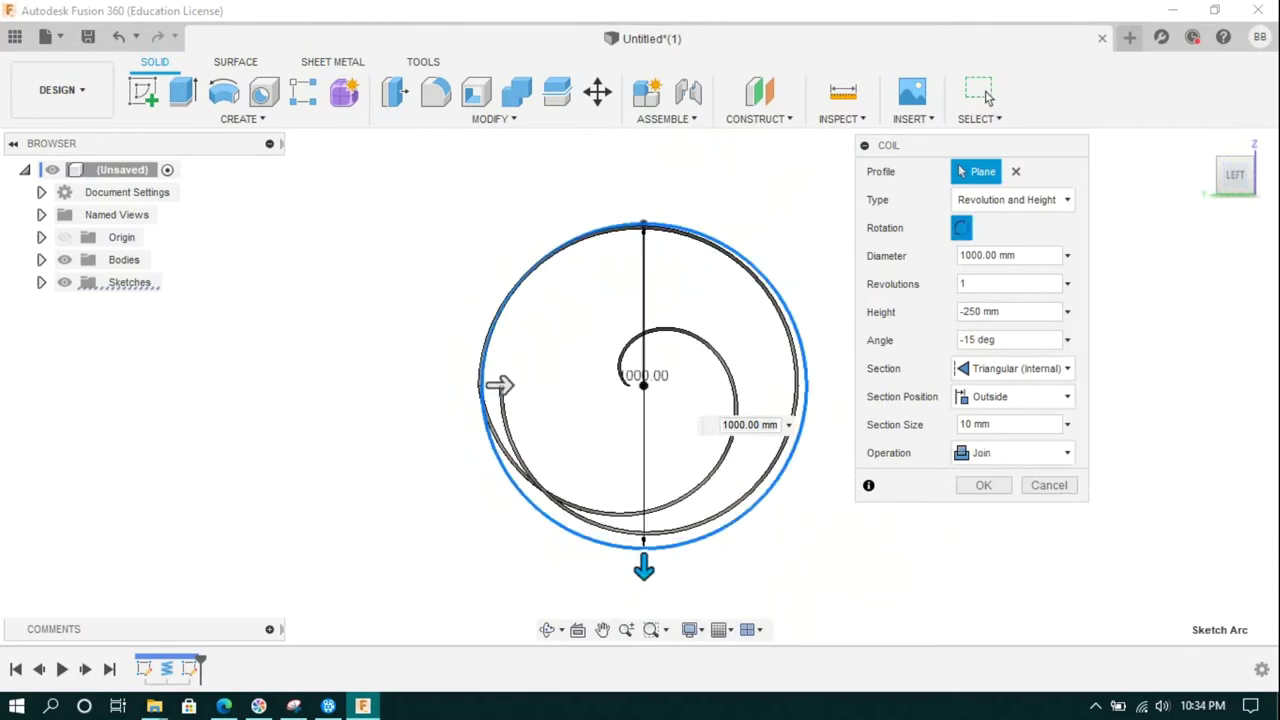
text(-50)
key(Return)
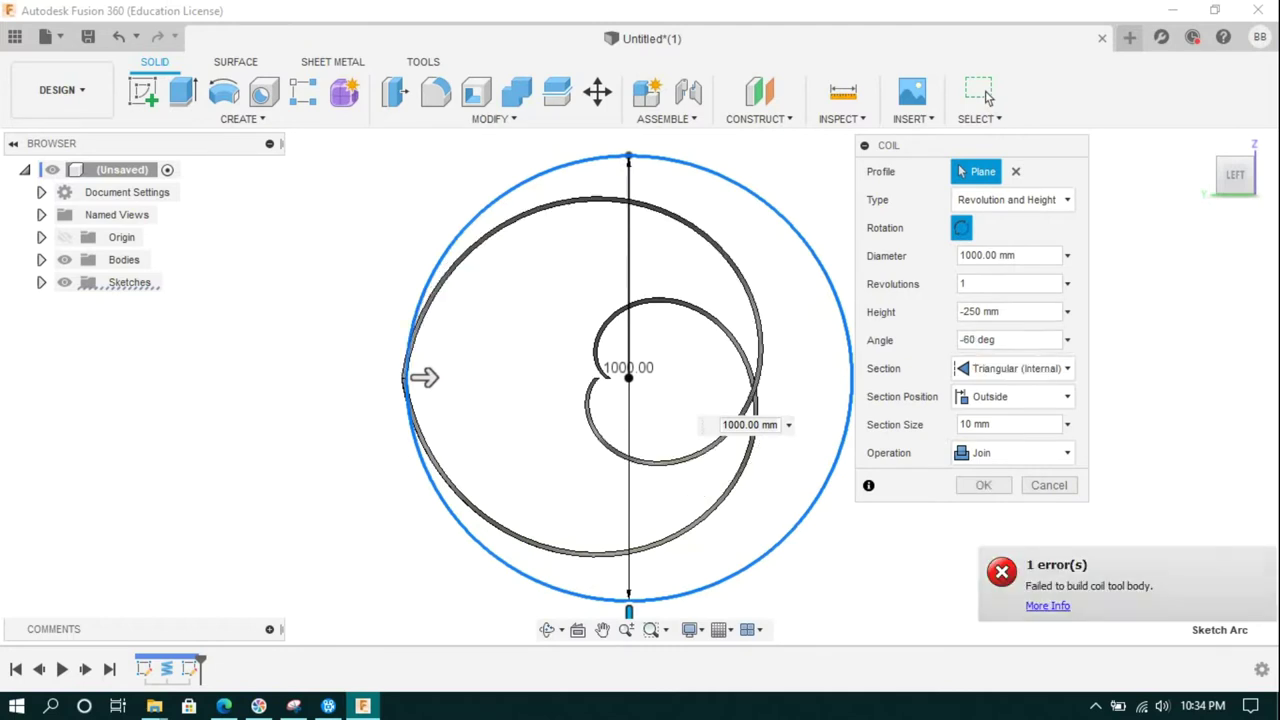
text(-70)
key(Return)
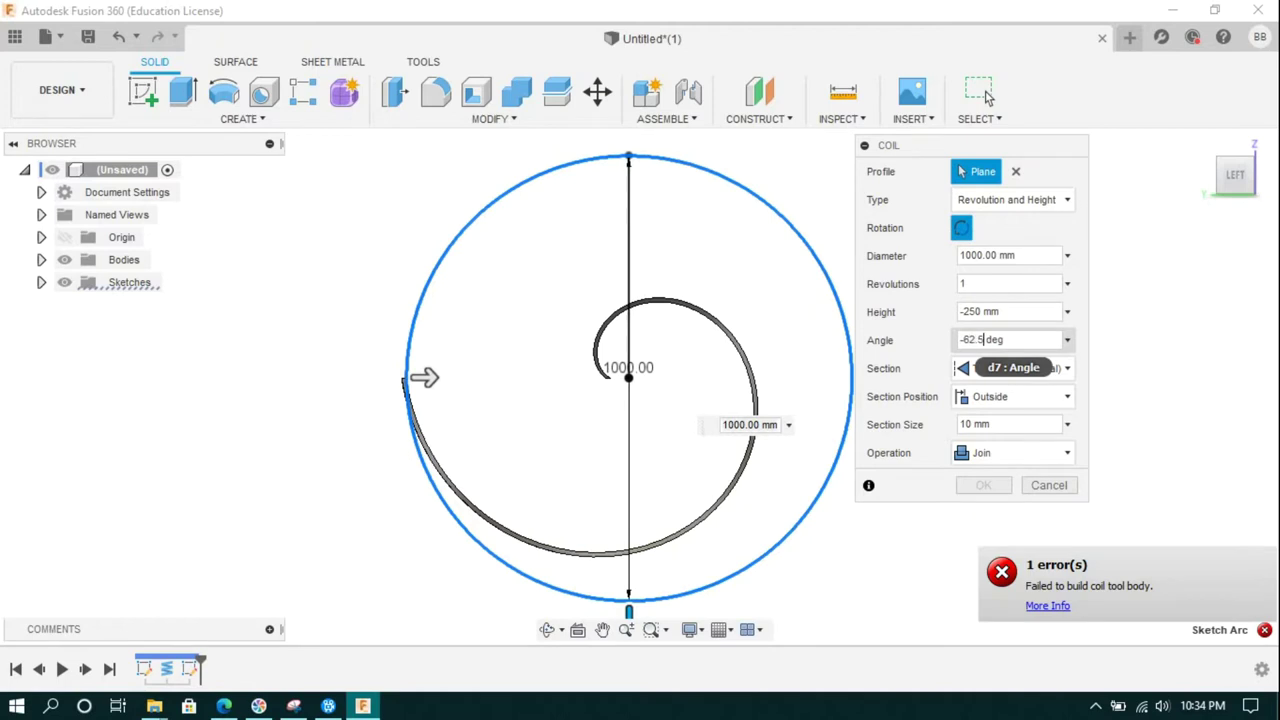
key(Return)
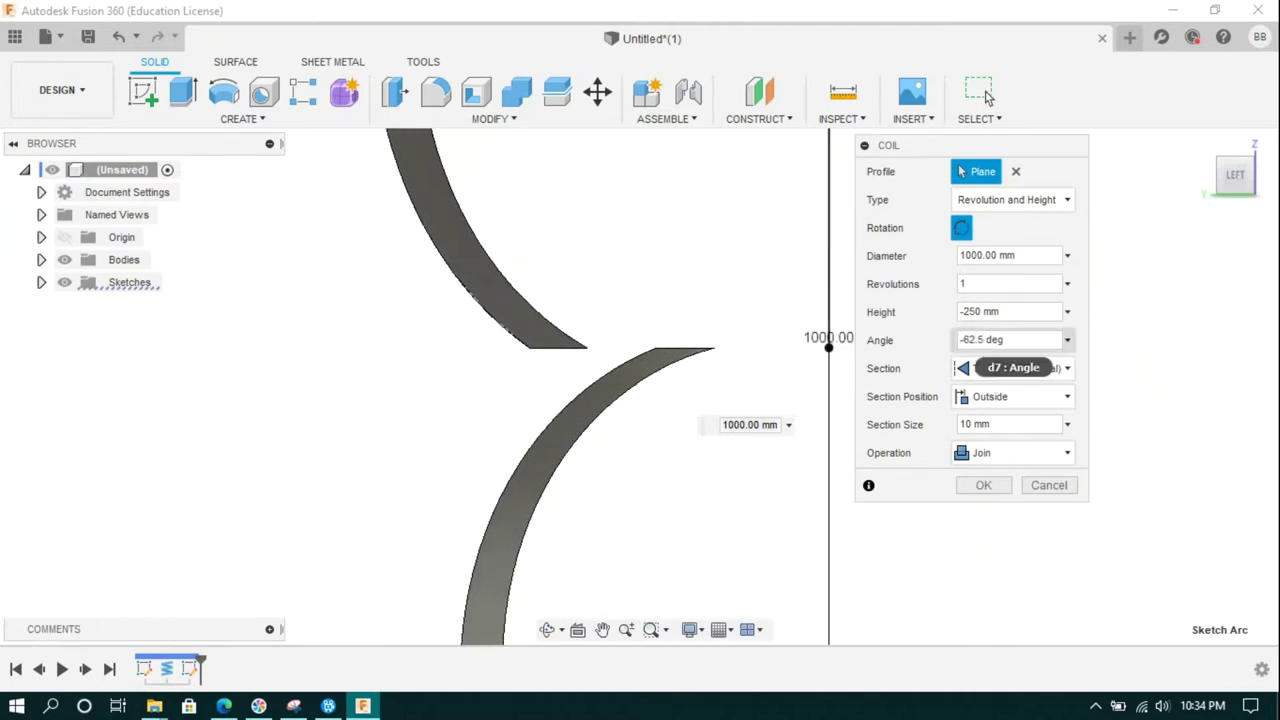
text(-81.)
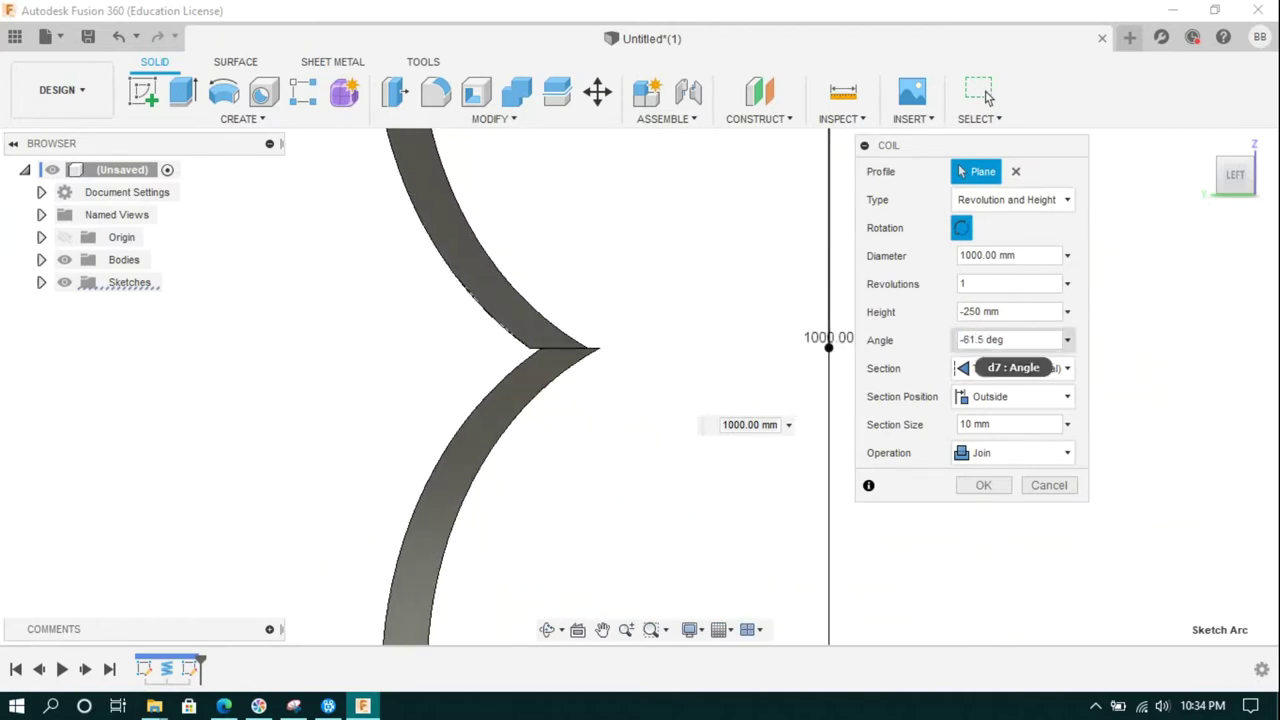
text(4)
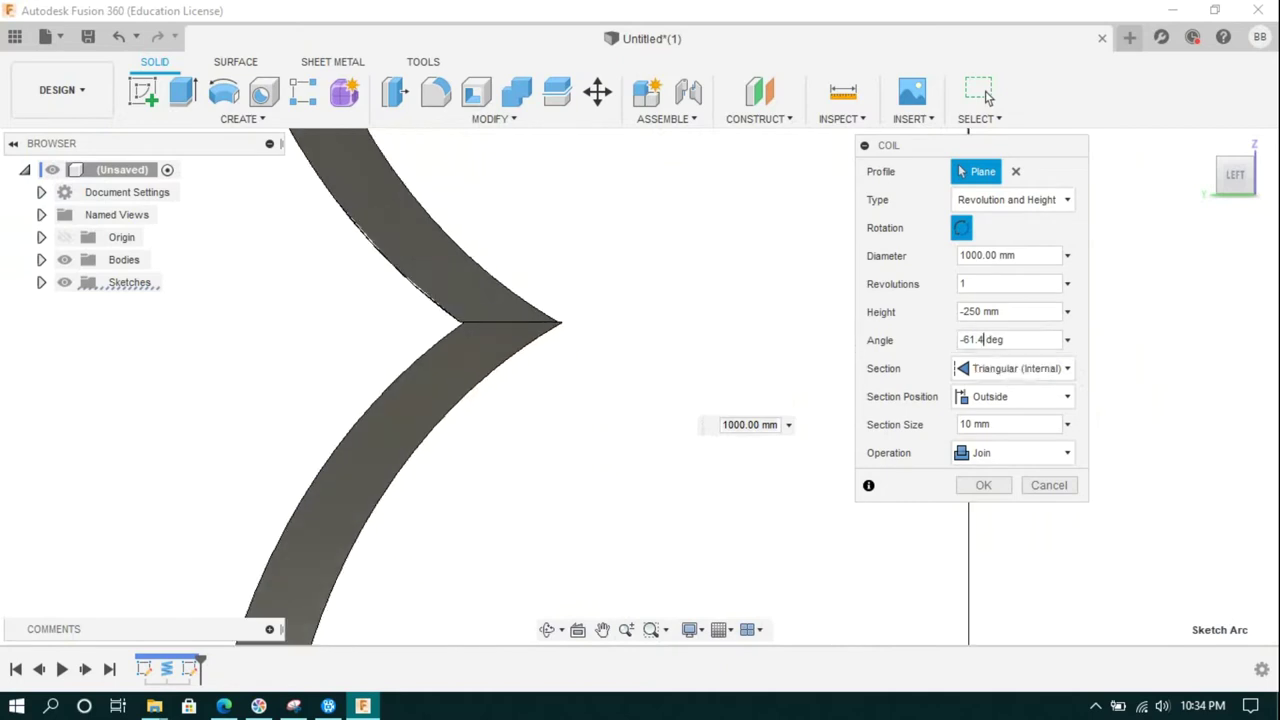
key(Escape)
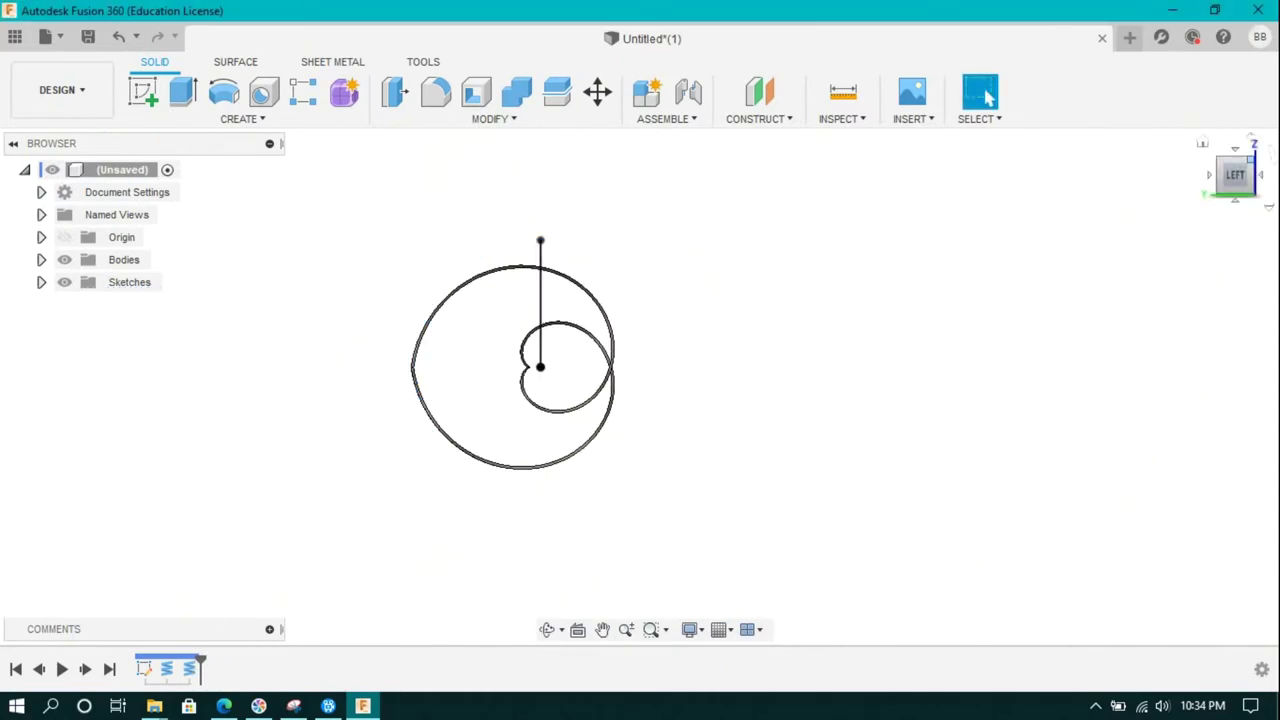
- Start a surface loft from the large circular loop to the straight sketch line
click(1202, 143)
click(240, 118)
click(235, 61)
click(235, 61)
click(222, 118)
click(153, 276)
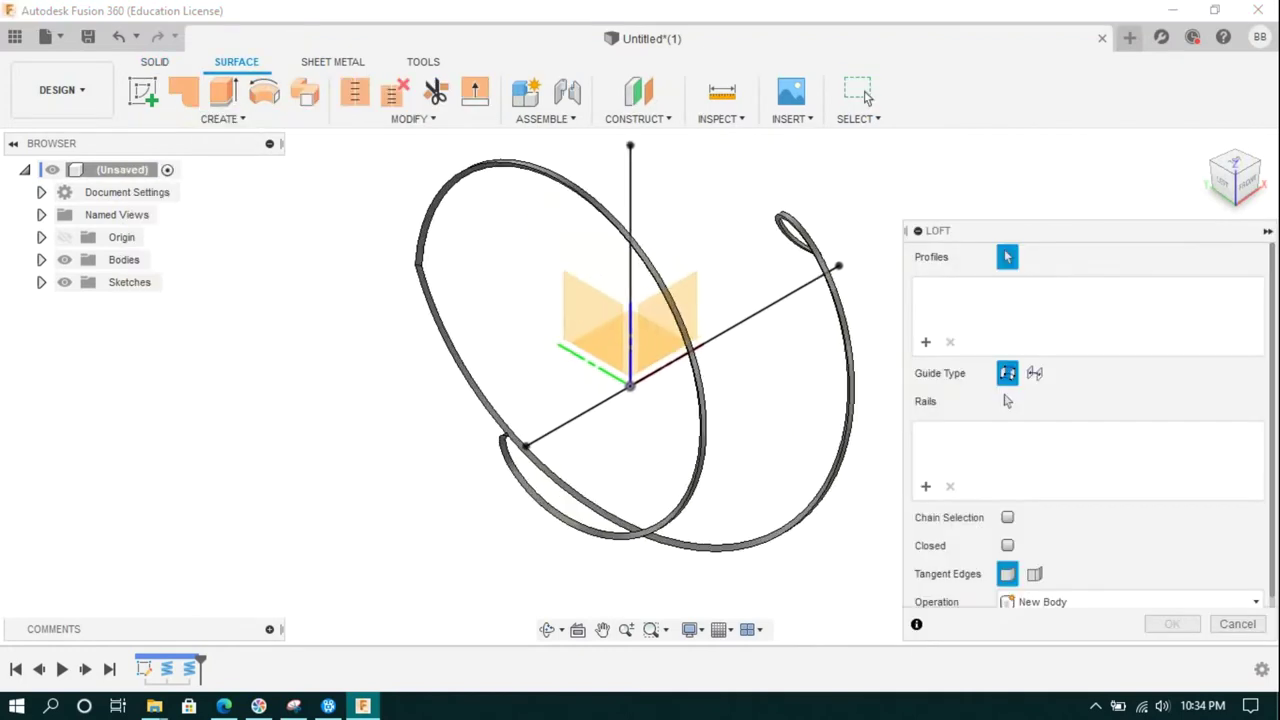
click(419, 262)
click(825, 274)
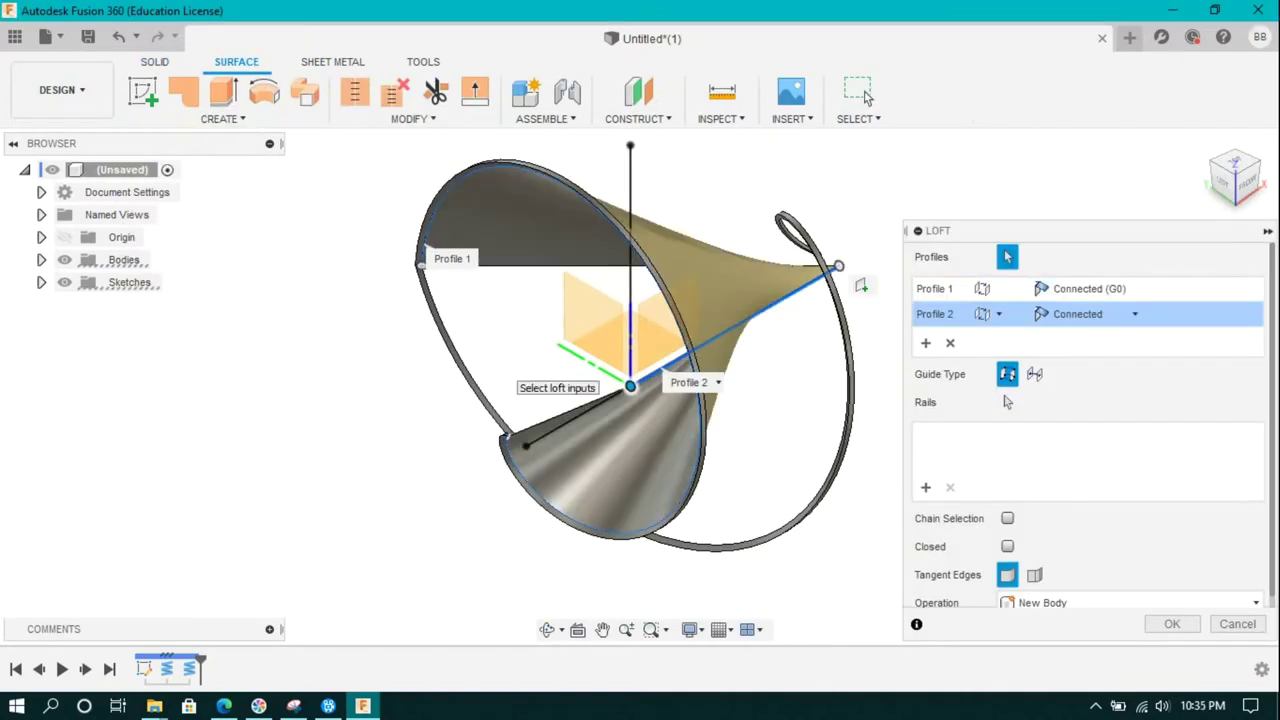
- Commit the loft surface, view it from the front, and reopen the first coil for editing
mouse_move(640, 387)
shift+middle_down()
mouse_move(700, 380)
mouse_move(782, 315)
mouse_move(538, 410)
shift+middle_up()
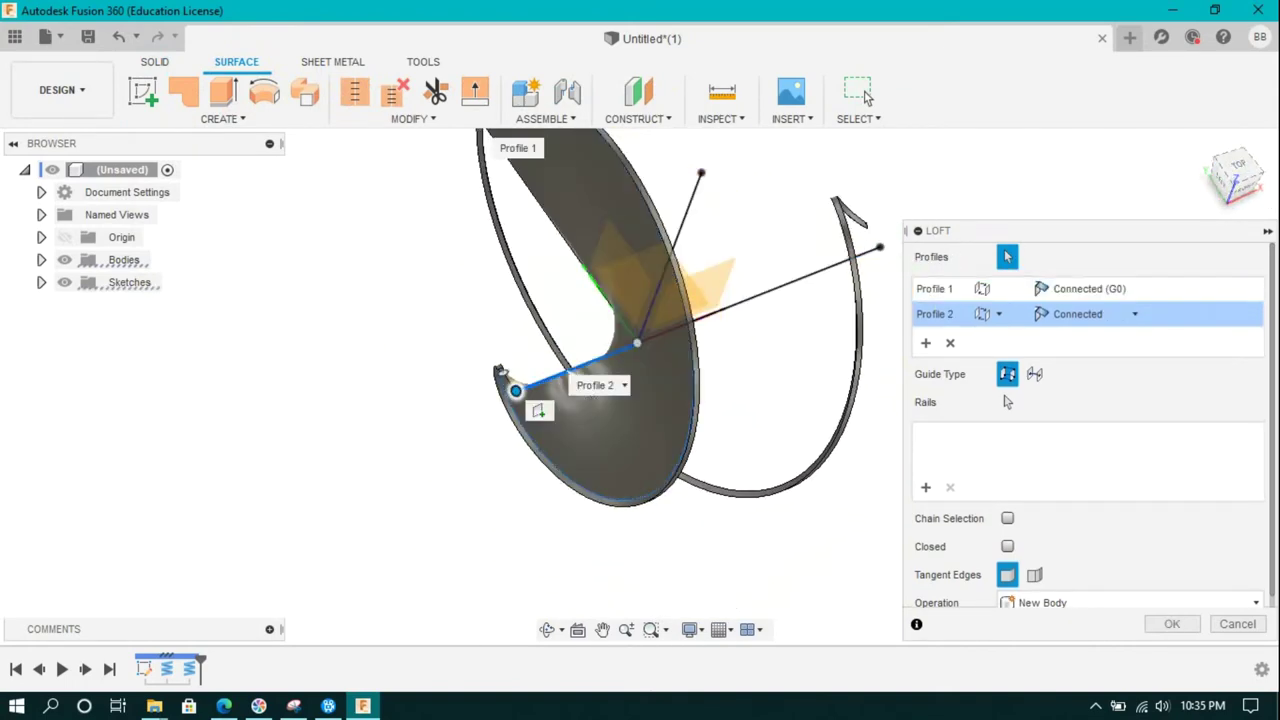
shift+middle_drag(538, 410, 642, 382)
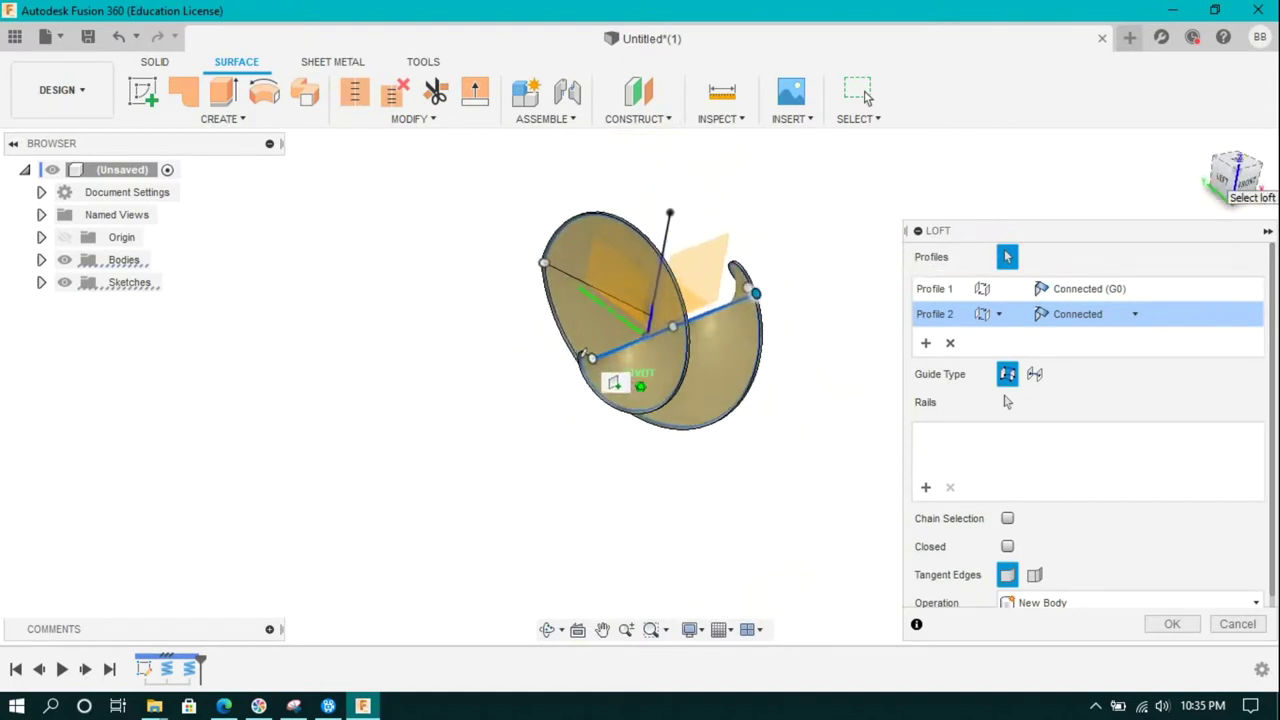
key(Return)
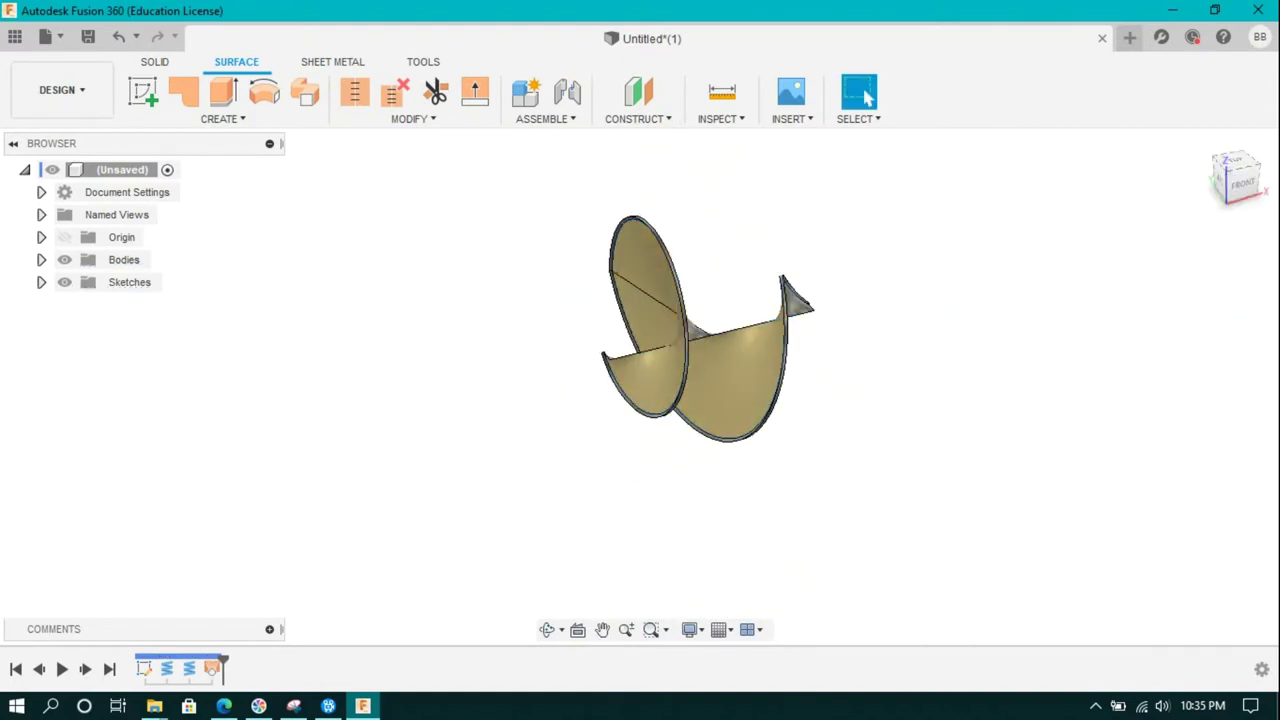
click(1241, 183)
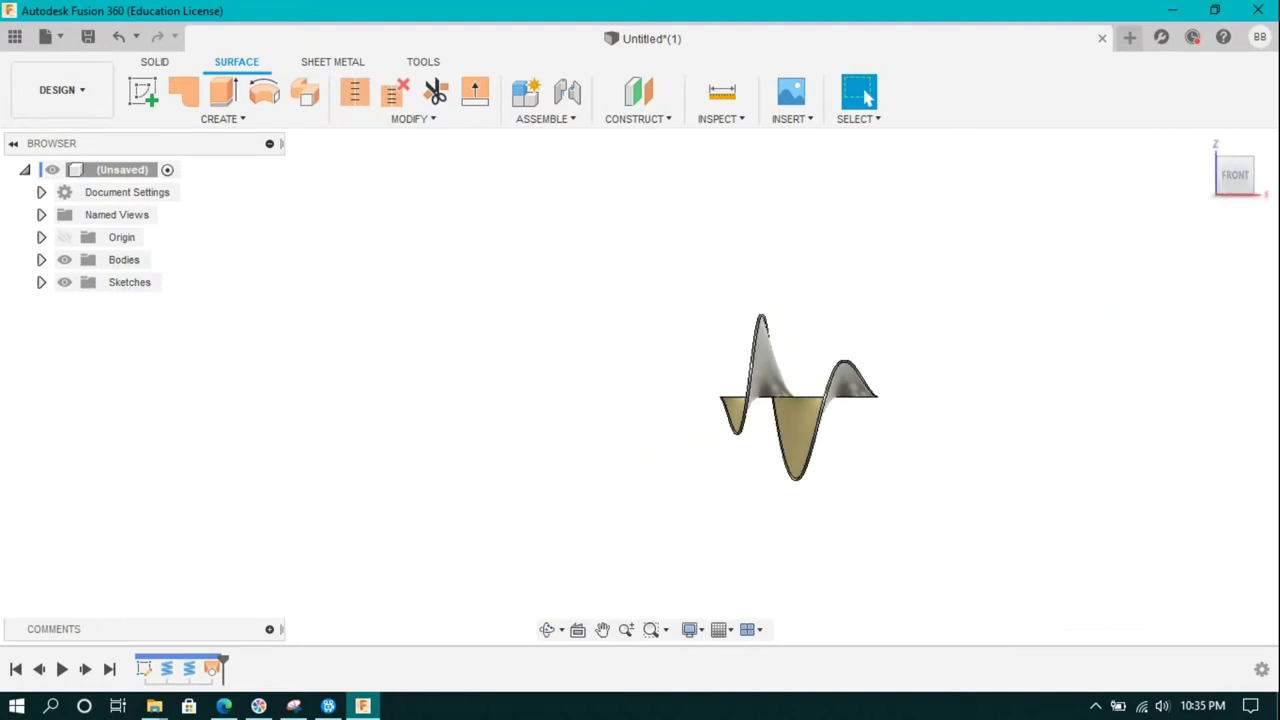
right_click(166, 668)
click(220, 497)
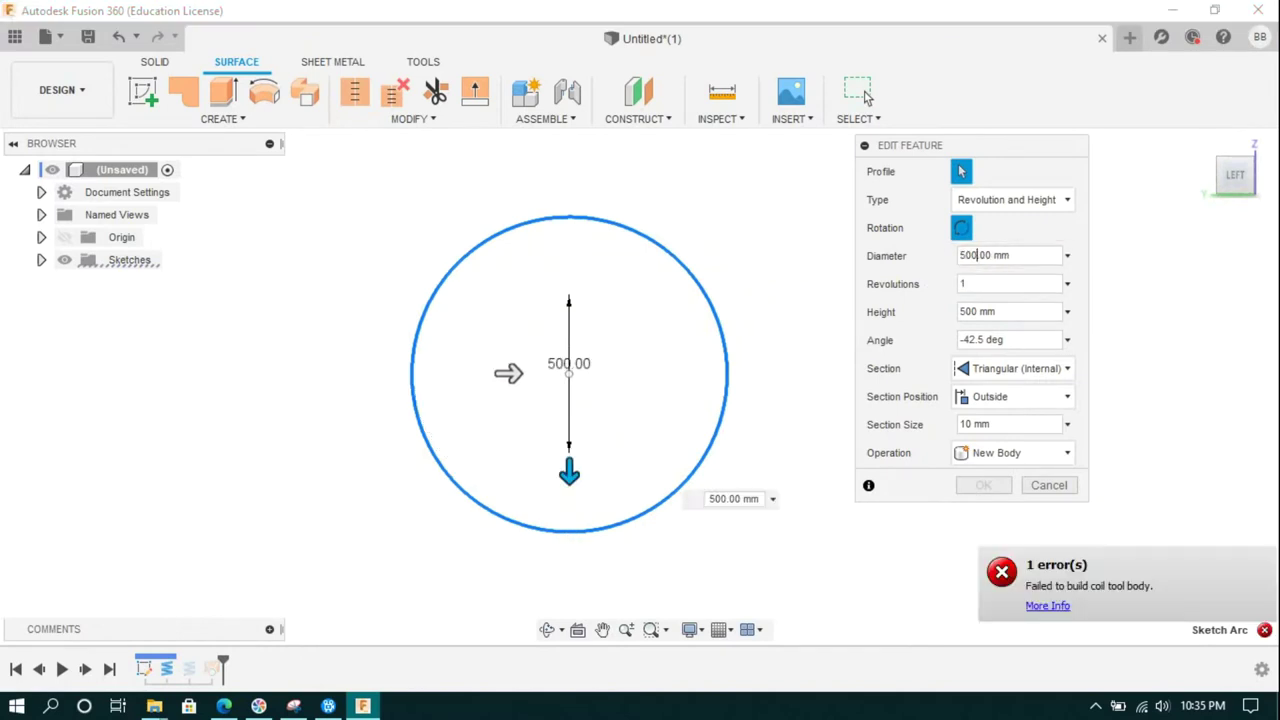
- Apply the first coil edit with 500 mm diameter and a -25.5° angle
key(Tab)
key(Tab)
key(Tab)
text(-10.5)
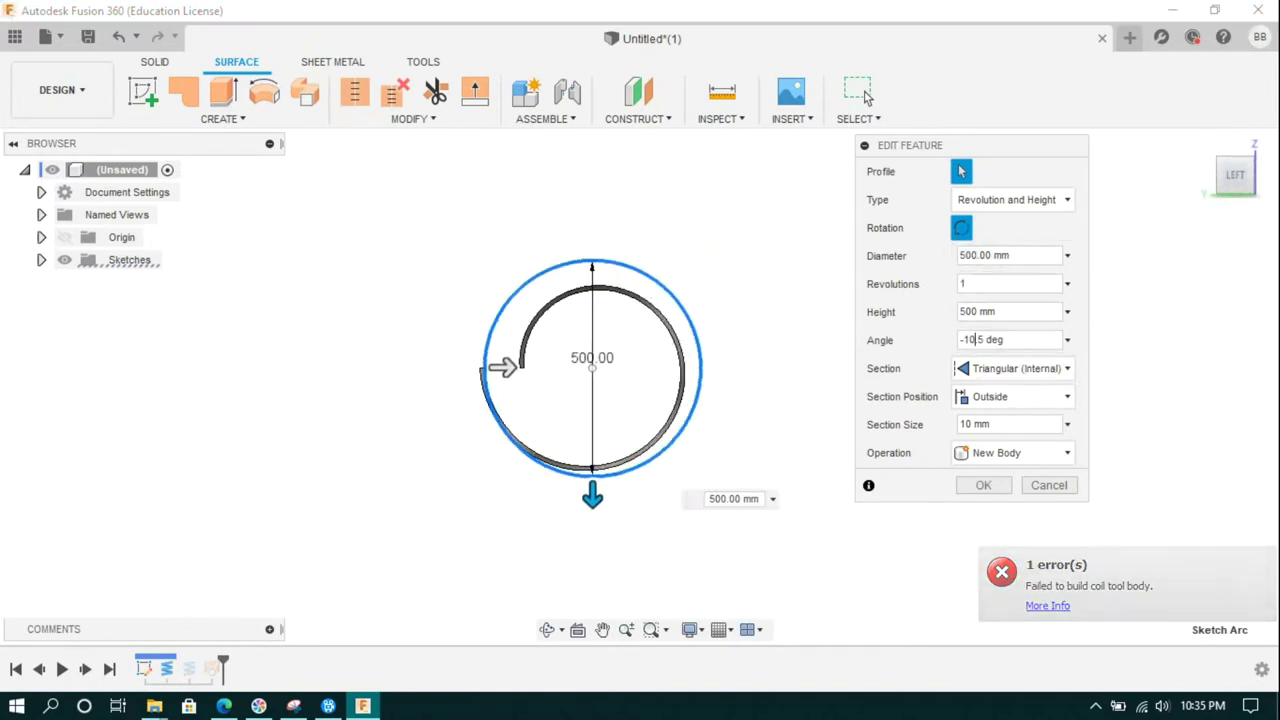
key(Tab)
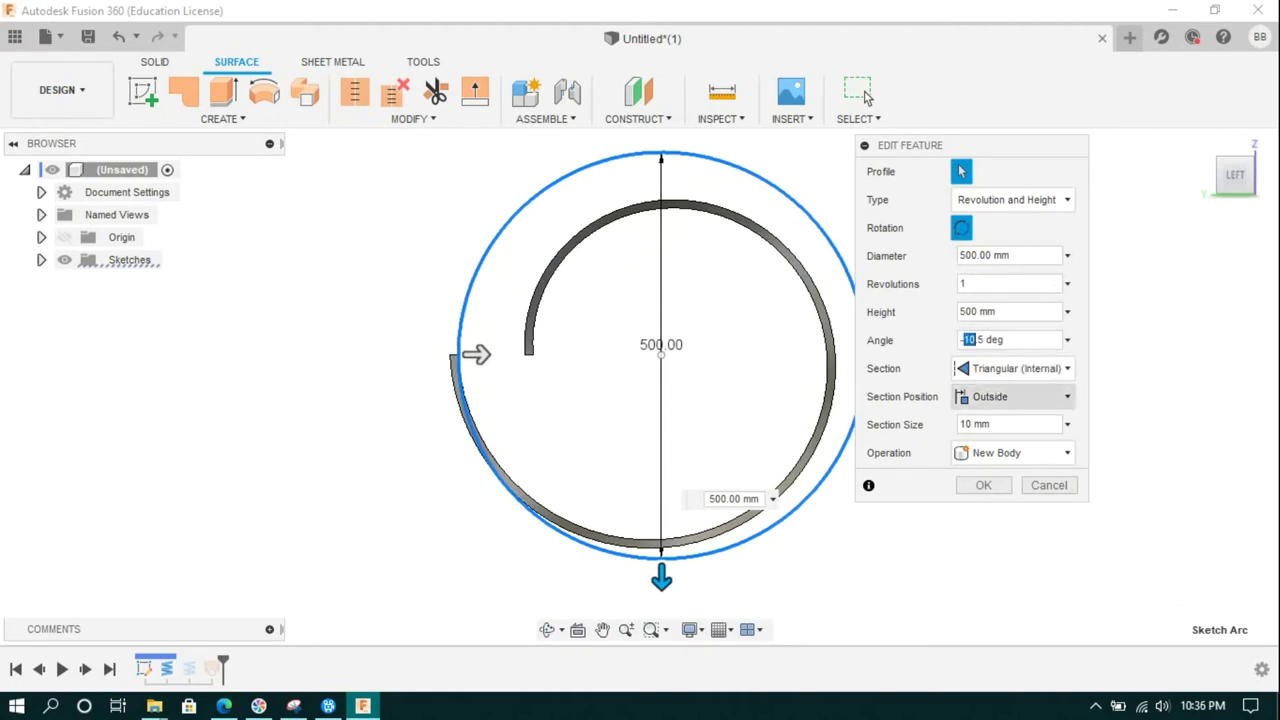
text(5)
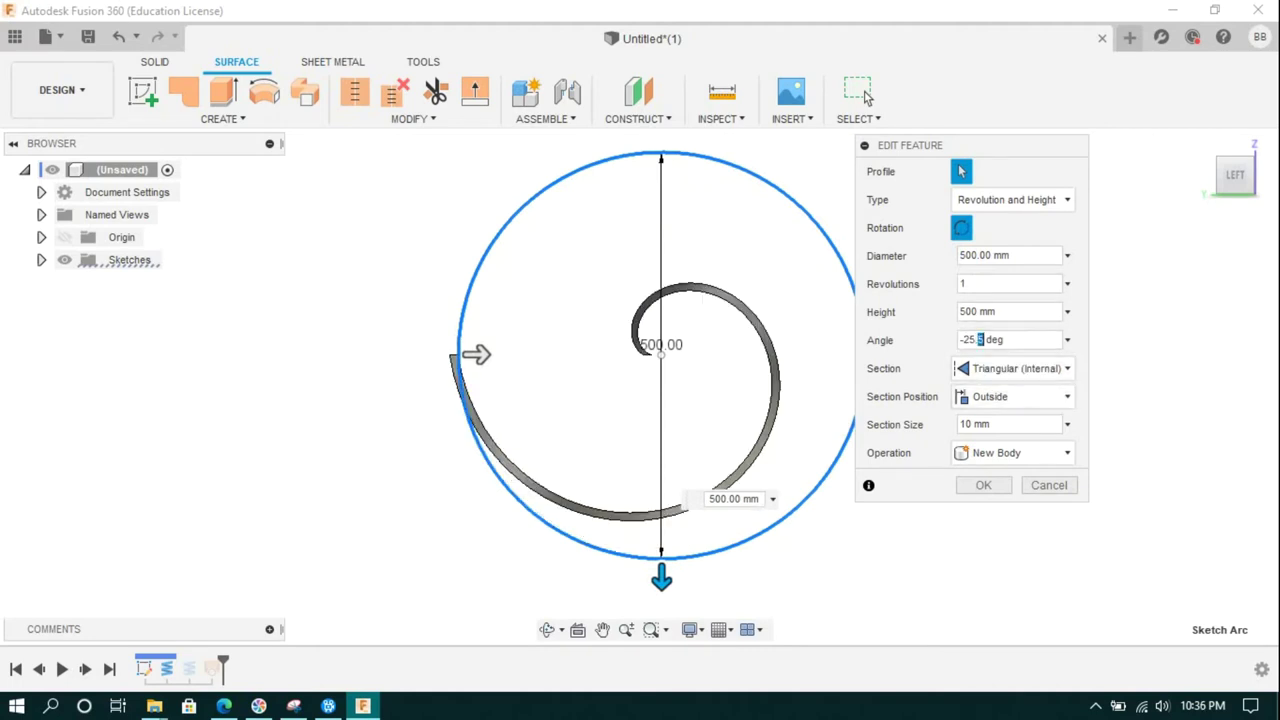
key(Return)
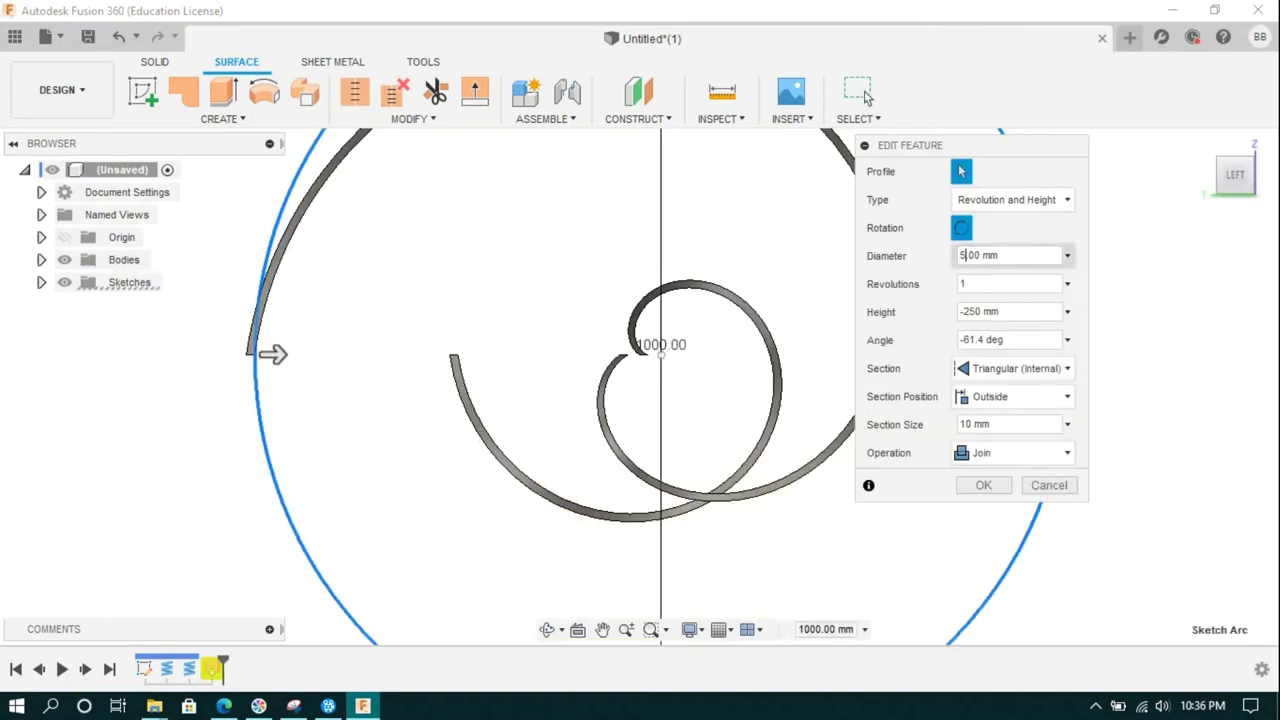
- Set the second coil to 500 mm diameter and tune its angle to -43°
key(Tab)
text(-10)
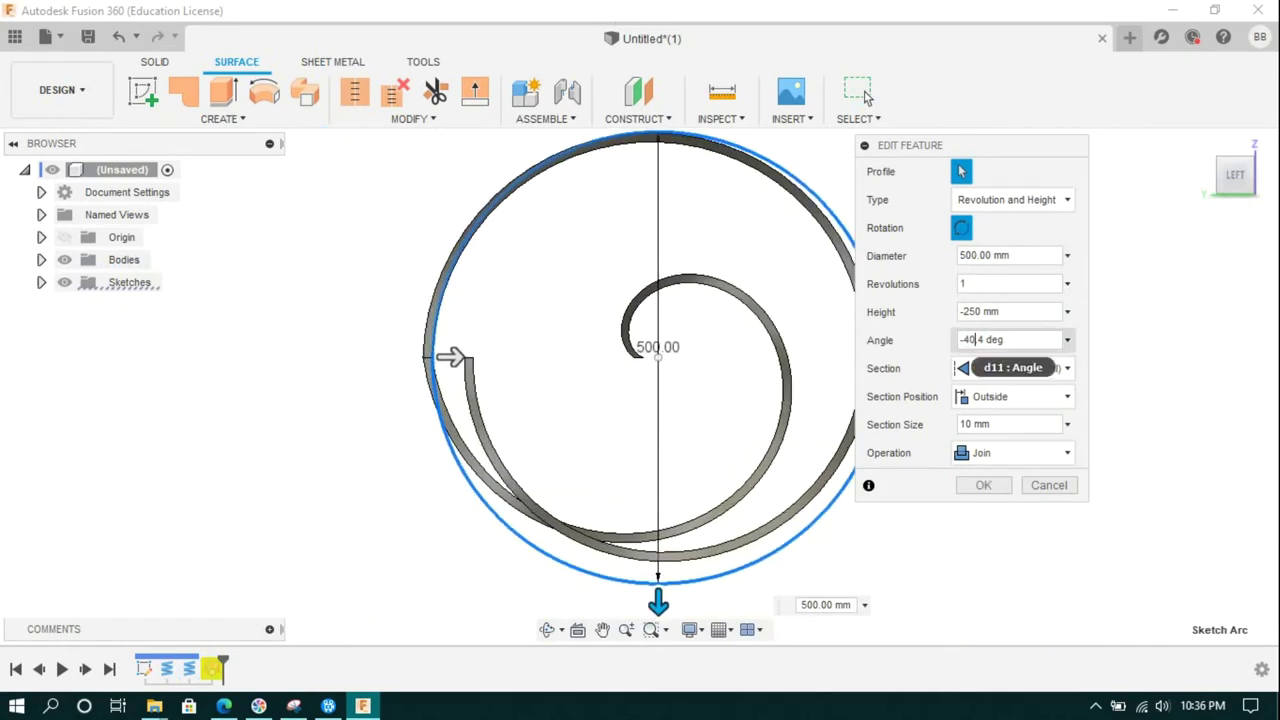
text(0)
key(shift+Home)
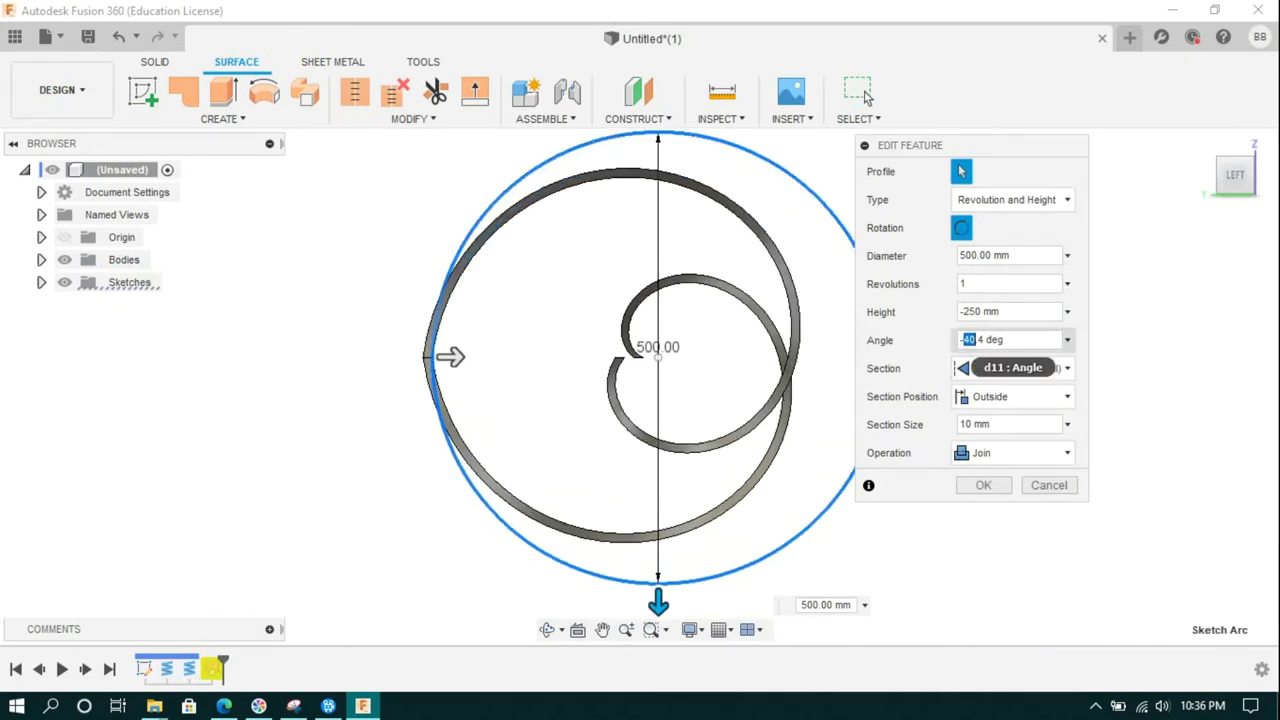
key(BackSpace)
key(BackSpace)
text(48)
key(BackSpace)
text(51)
key(BackSpace)
text(2)
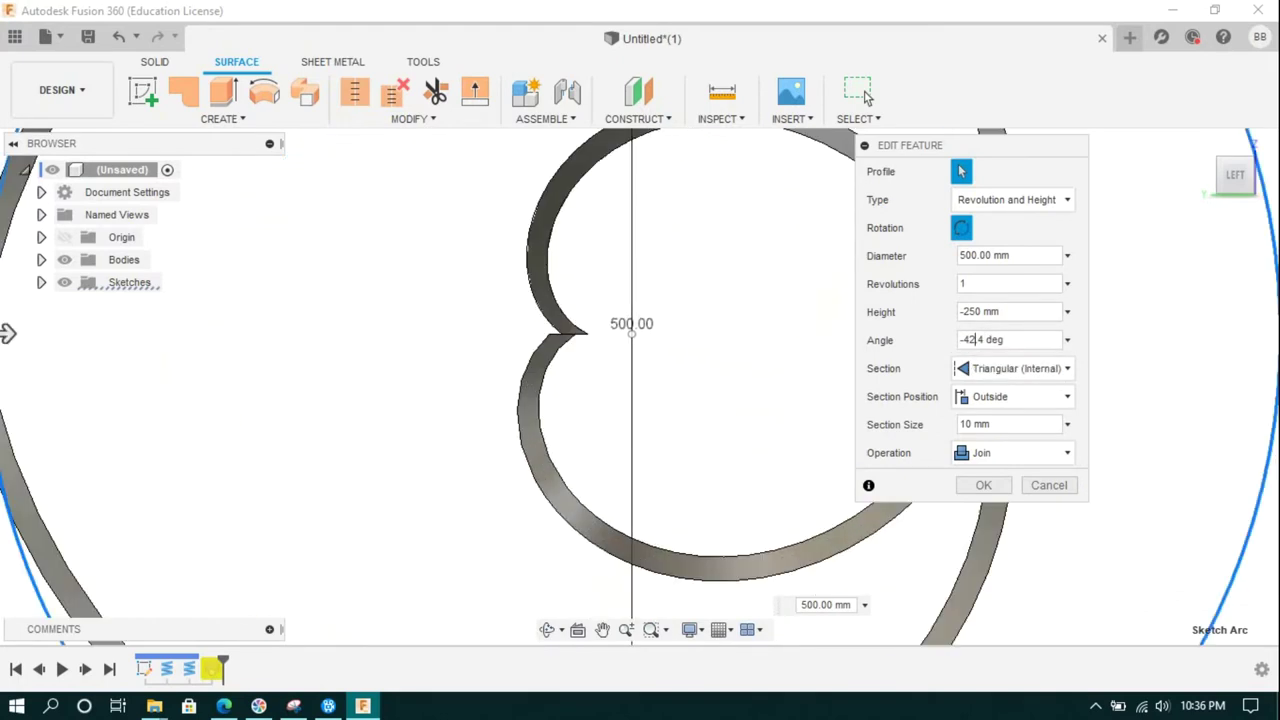
key(BackSpace)
text(3)
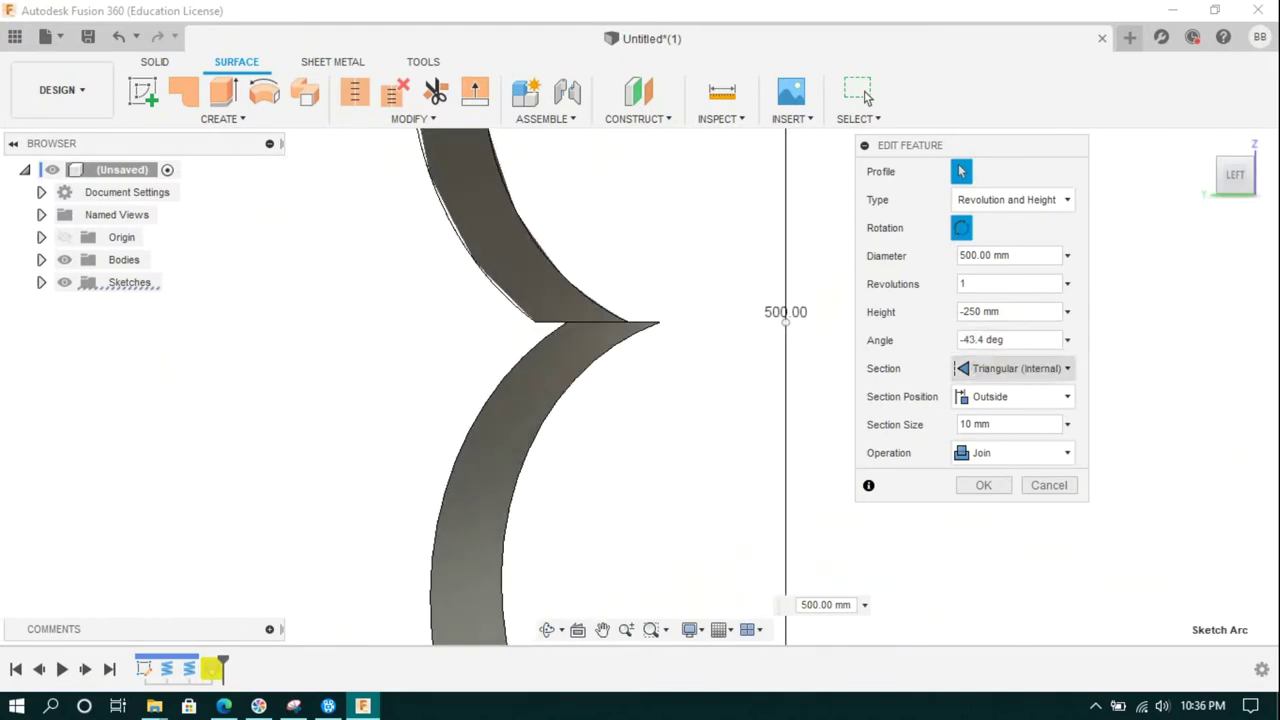
key(Delete)
key(Delete)
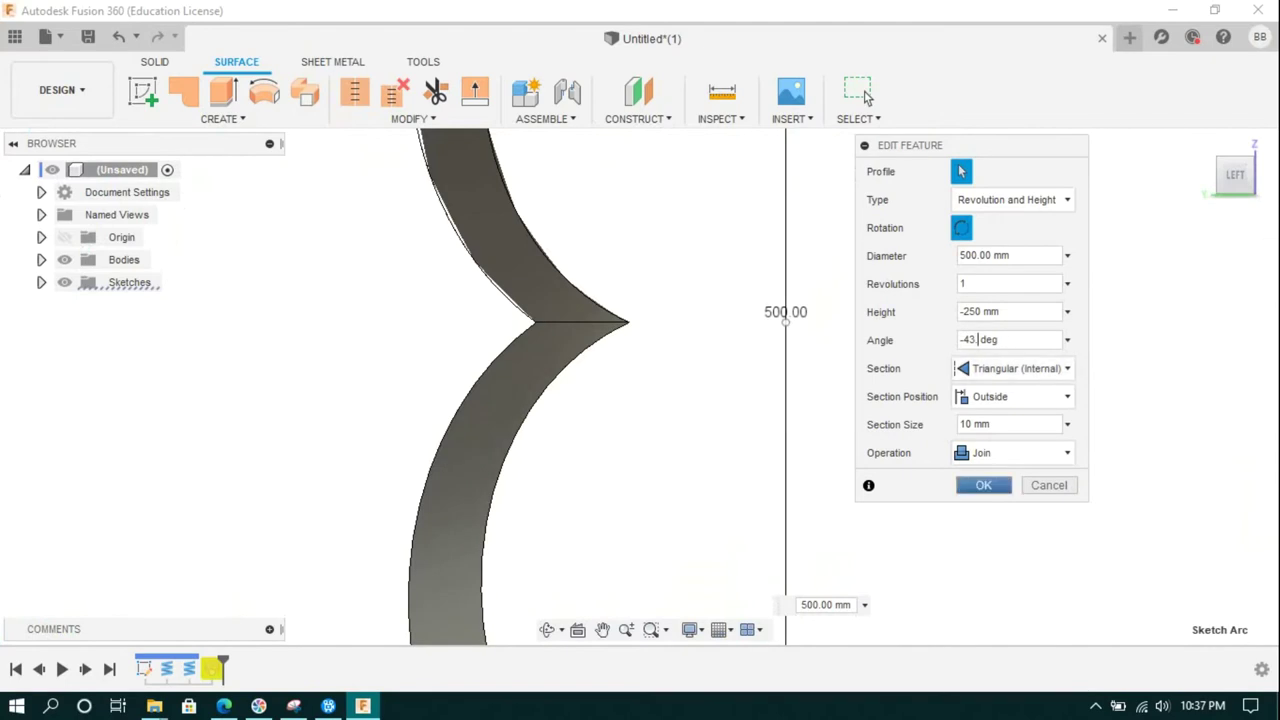
key(Return)
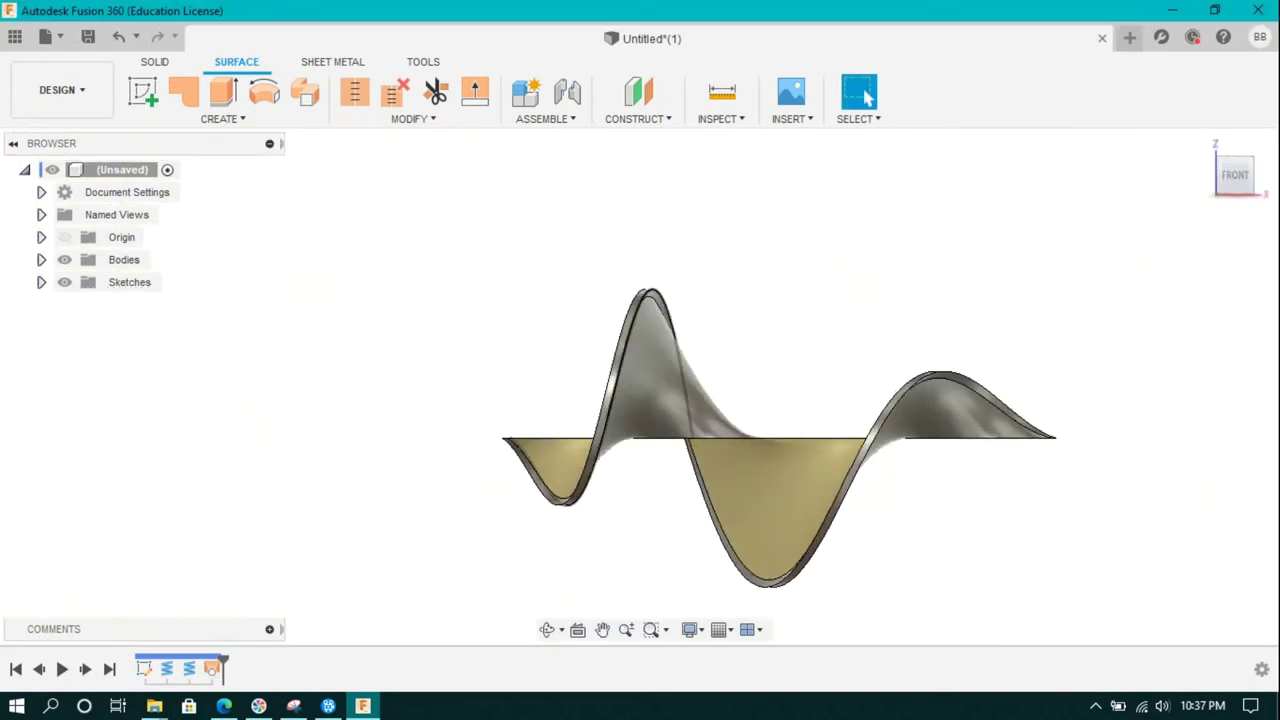
- Remove the coil body Body1 from the design
click(1203, 144)
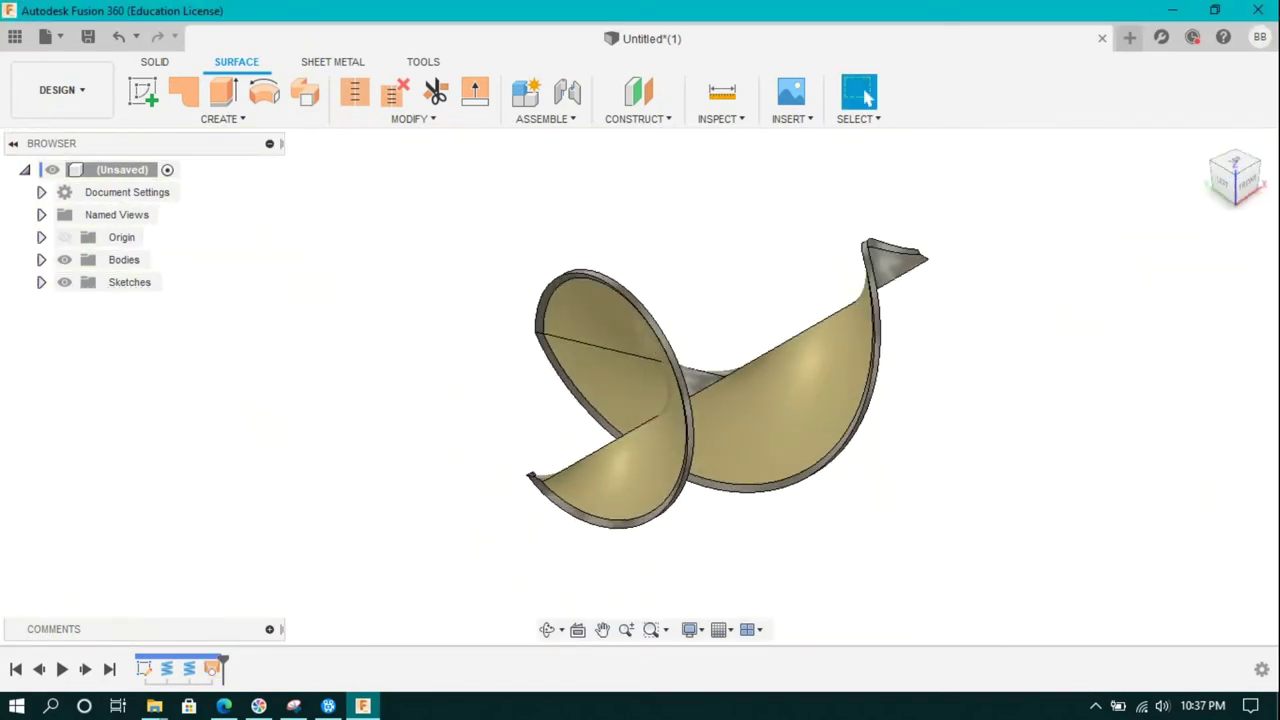
click(41, 259)
right_click(134, 282)
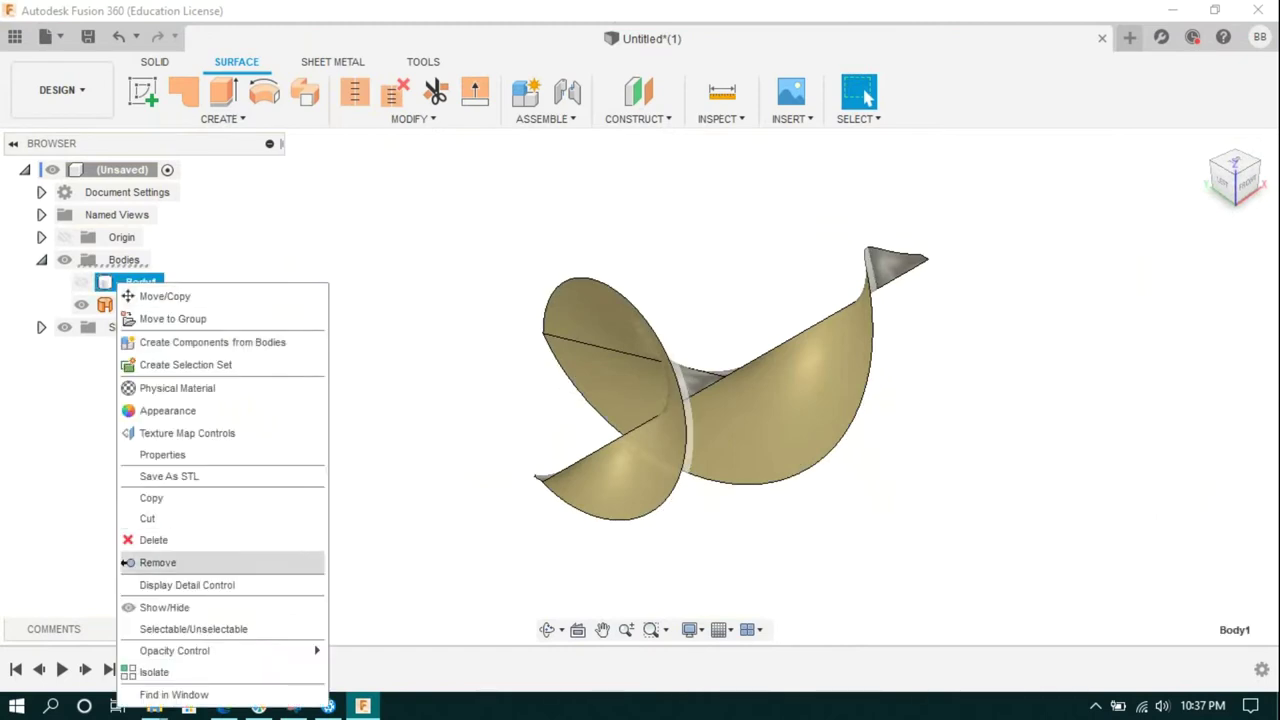
click(160, 563)
- Thicken the lofted surface 5 mm to one side into solid Body4
click(222, 118)
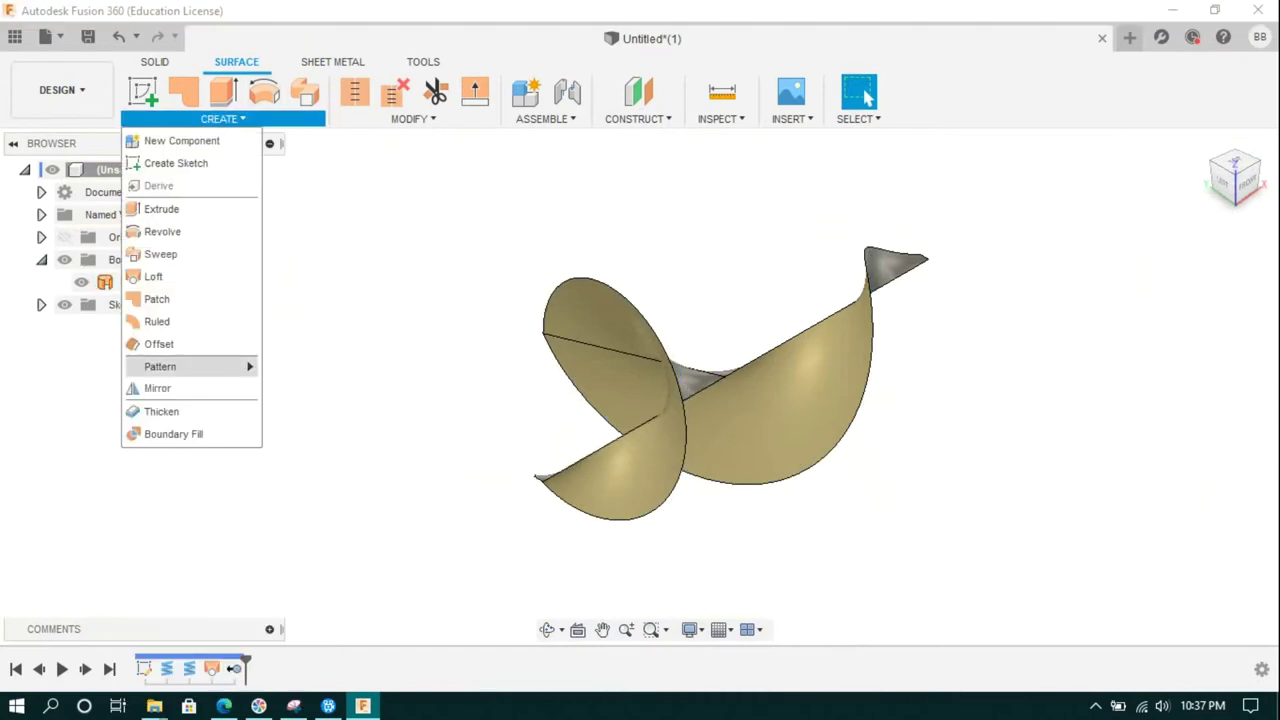
click(150, 411)
click(615, 470)
shift+middle_drag(640, 400, 560, 400)
click(1012, 256)
click(993, 282)
click(958, 227)
text(-5.00)
key(Return)
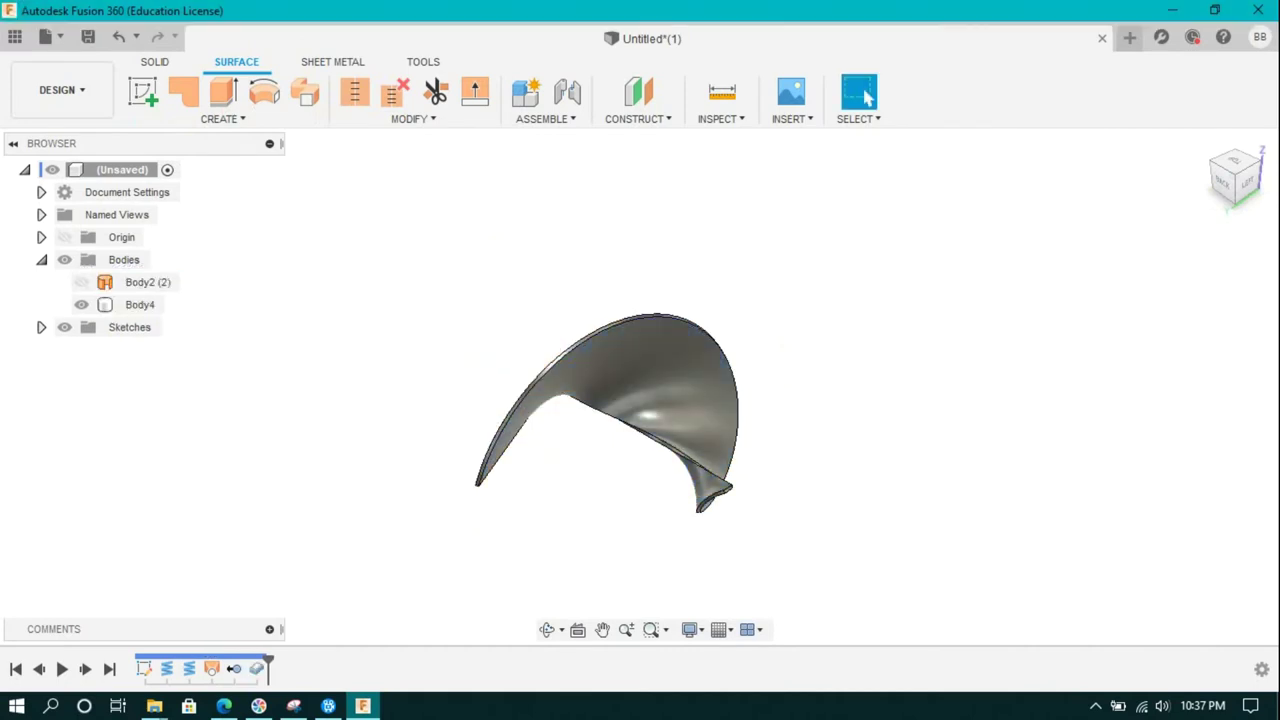
key(Return)
- Thicken the other lofted surface and edit that feature to 5 mm, producing Body5
click(530, 490)
scroll(550, 485, up, 3)
scroll(555, 470, up, 3)
scroll(560, 430, up, 3)
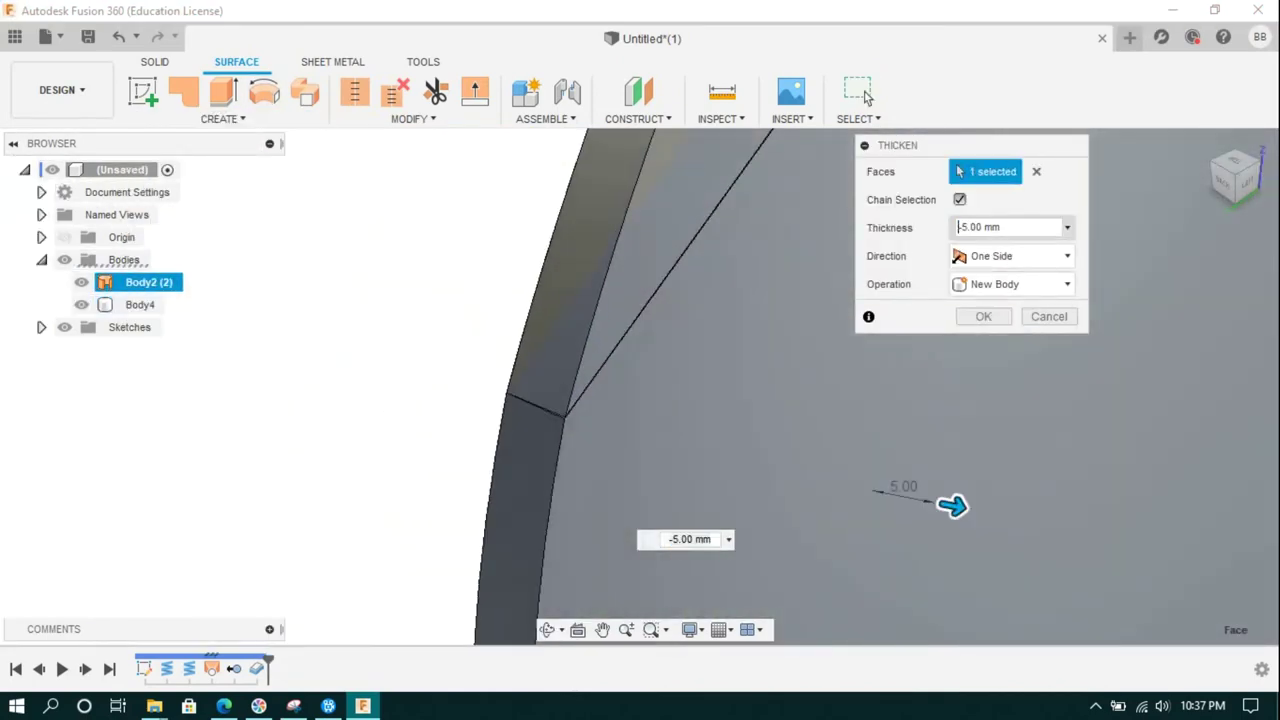
key(Return)
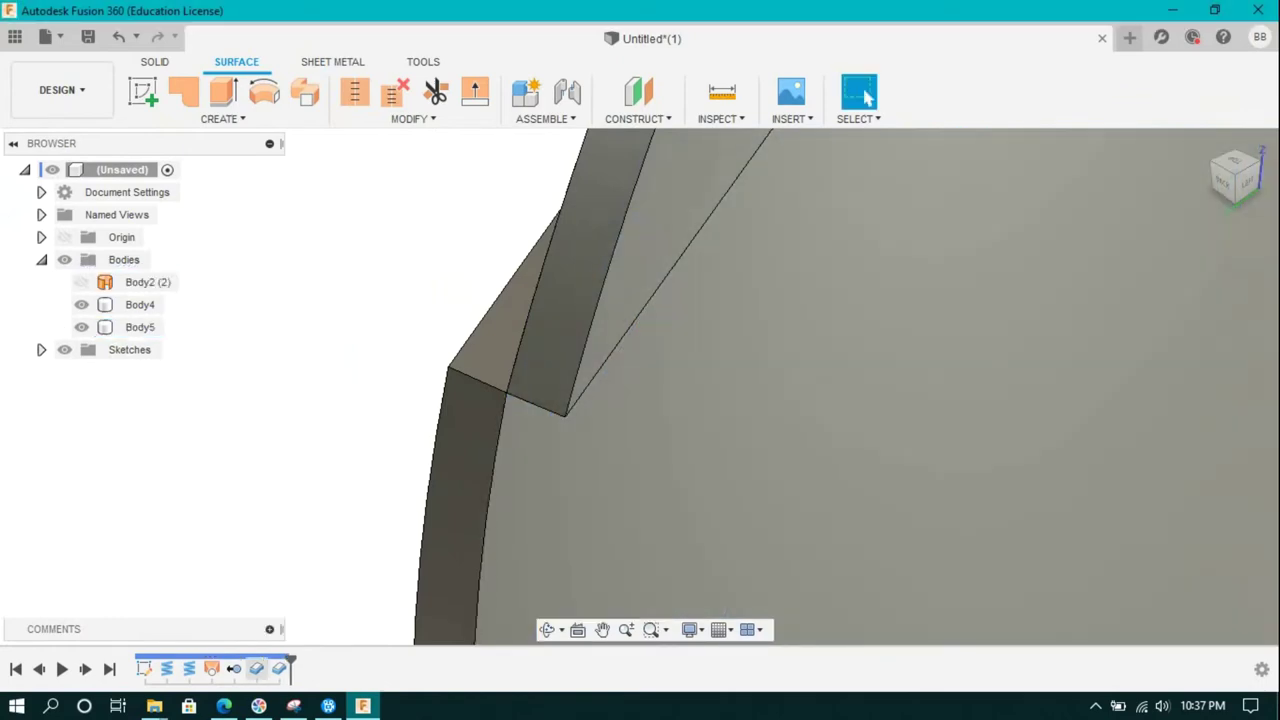
right_click(257, 668)
click(313, 502)
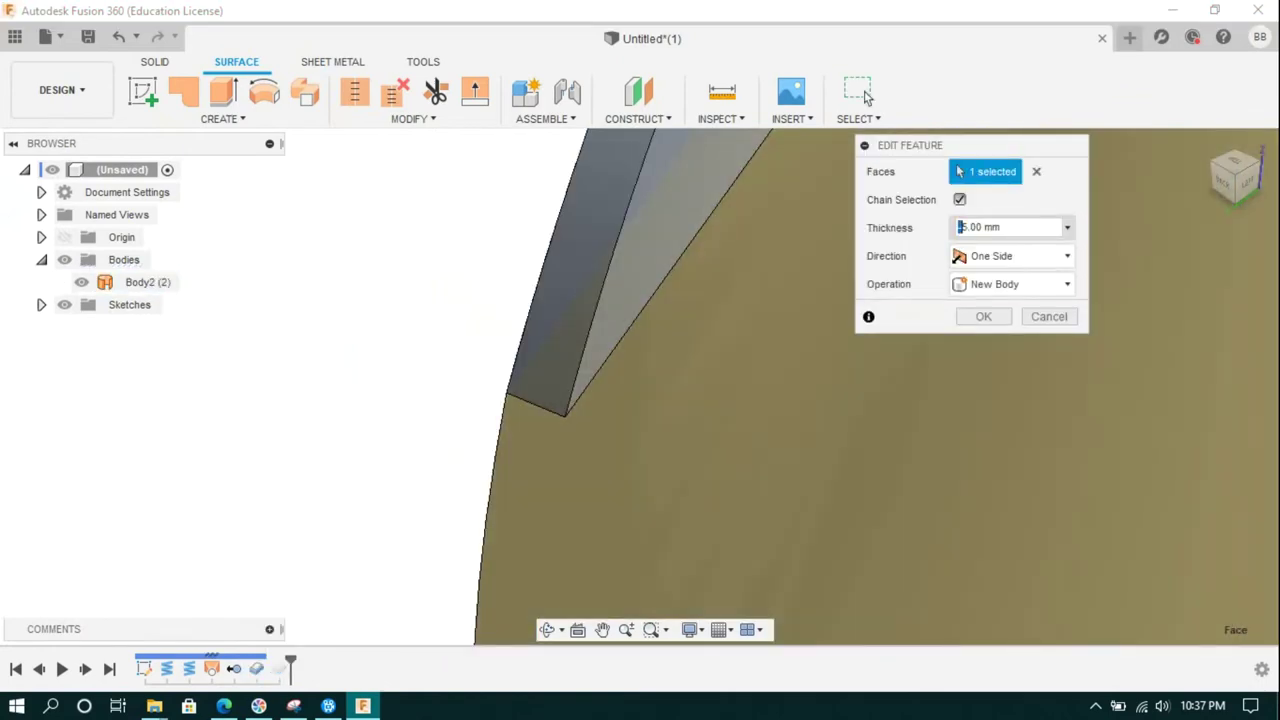
key(Return)
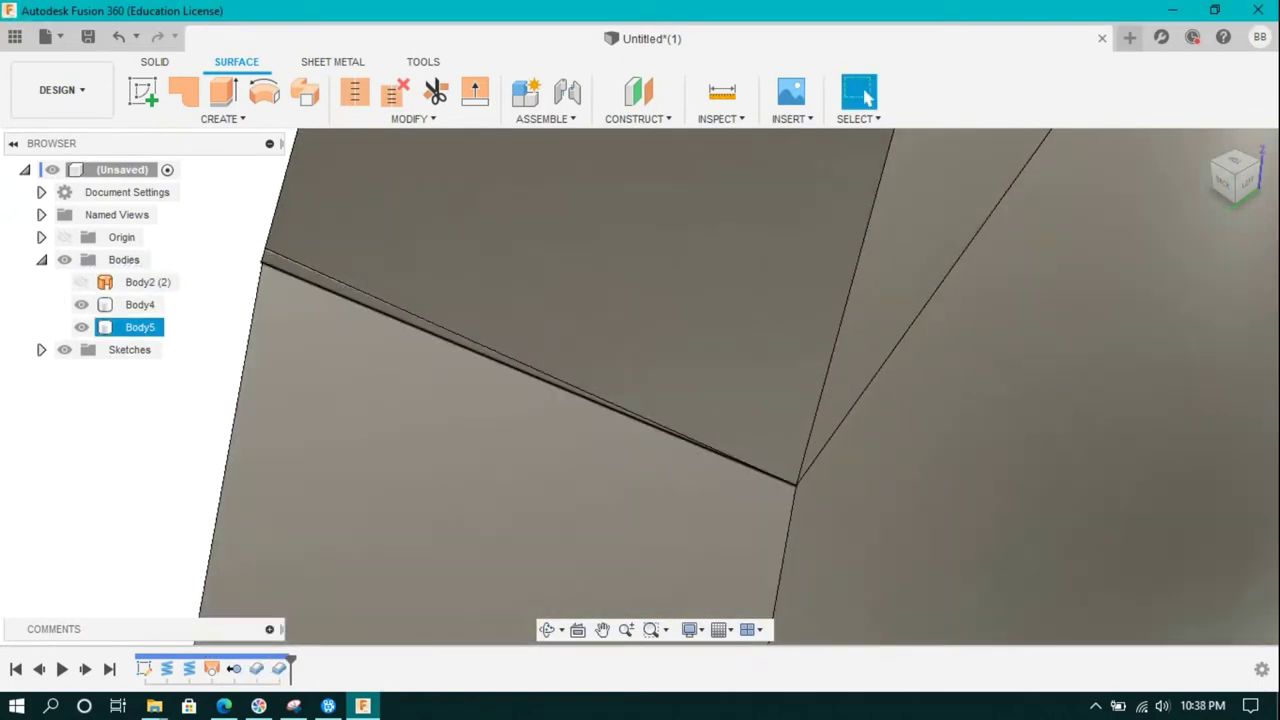
scroll(350, 270, down, 10)
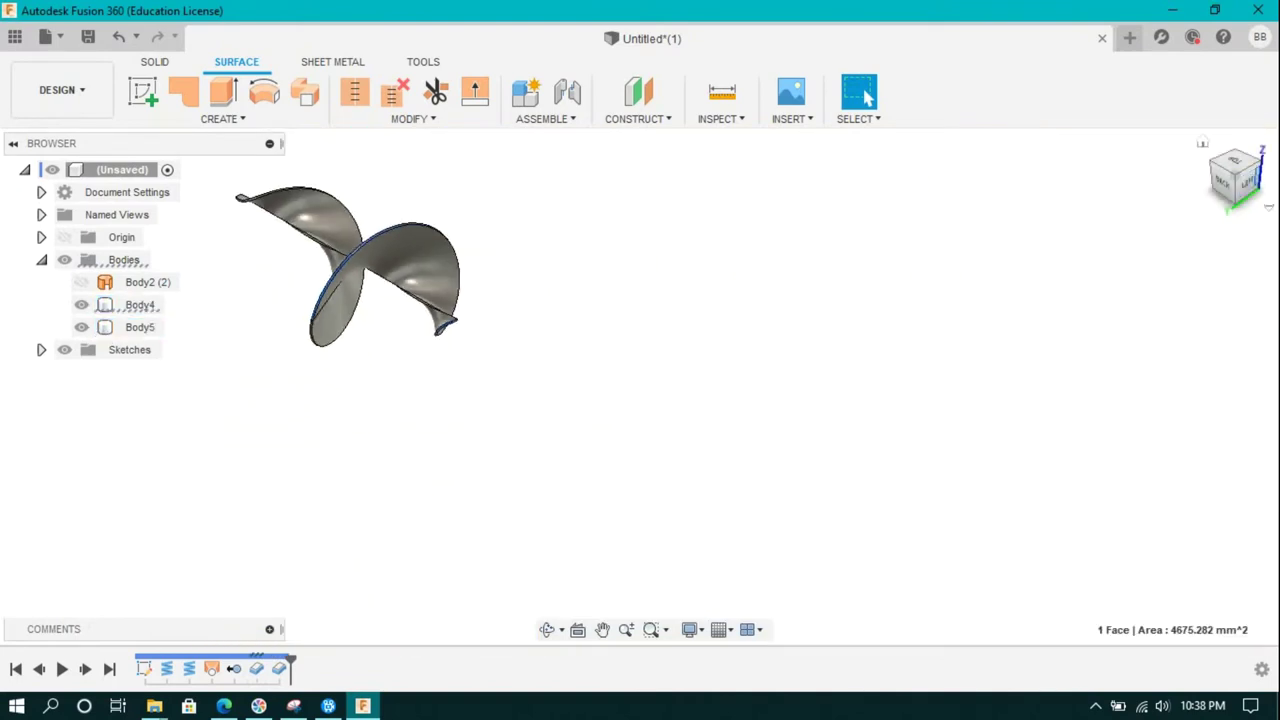
click(143, 91)
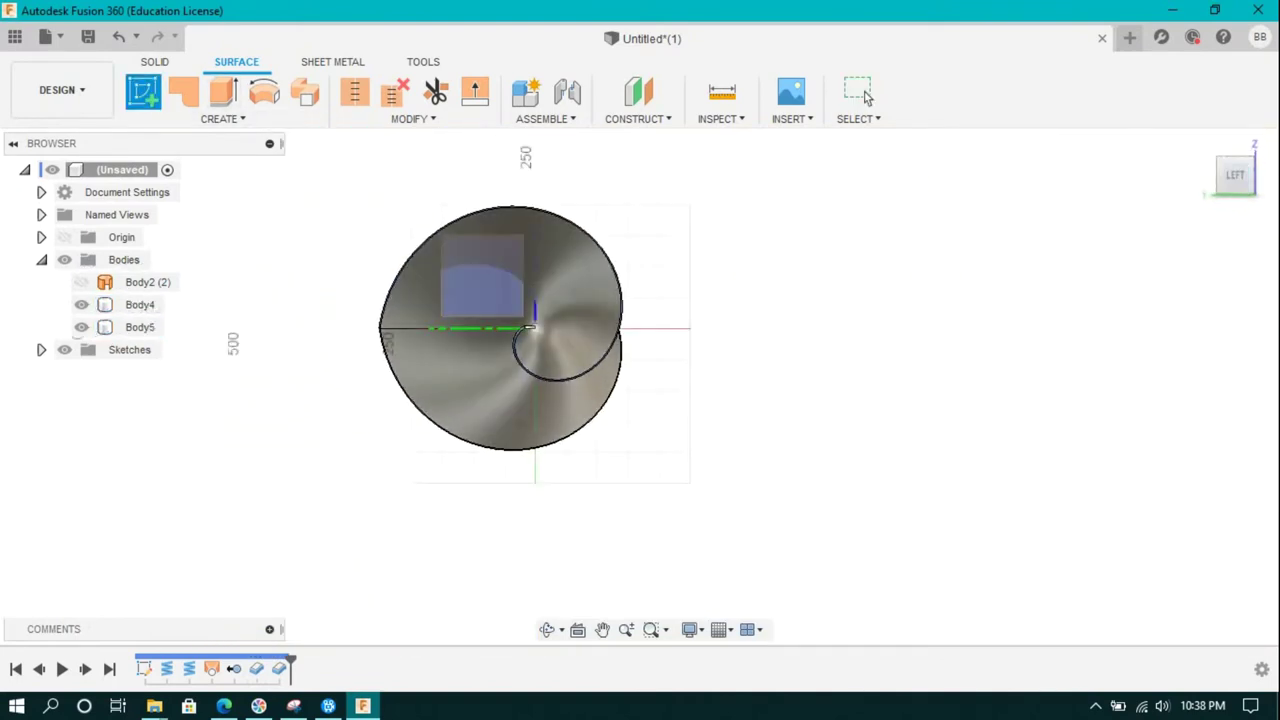
- Draw a Ø400 mm circle at the origin plus a larger concentric circle, then finish the sketch
key(c)
click(533, 328)
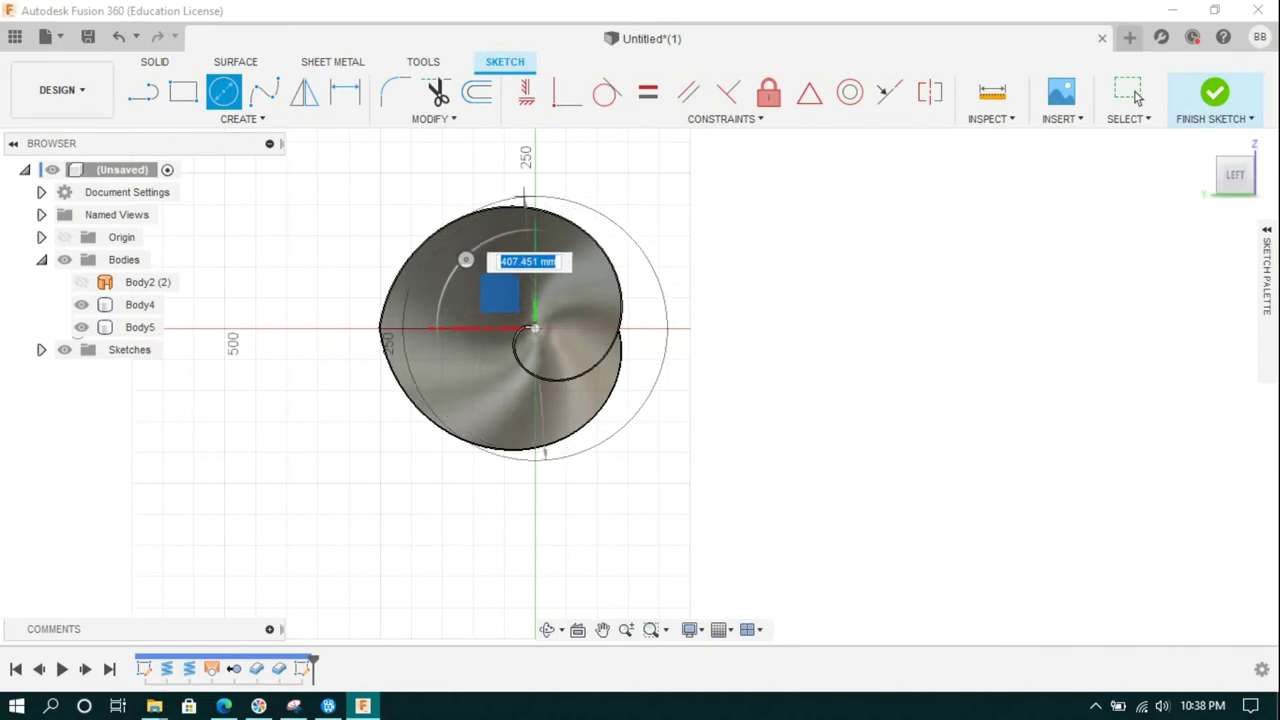
click(672, 300)
click(345, 92)
click(643, 258)
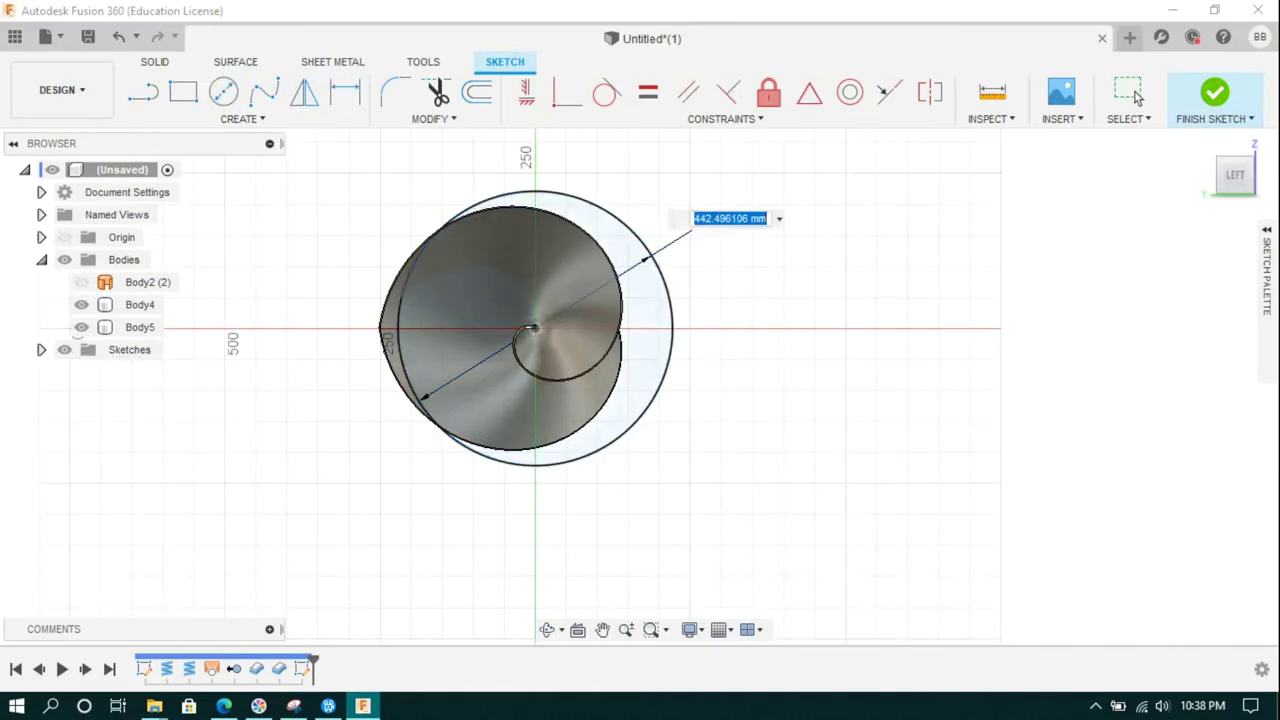
text(Ø400)
key(Return)
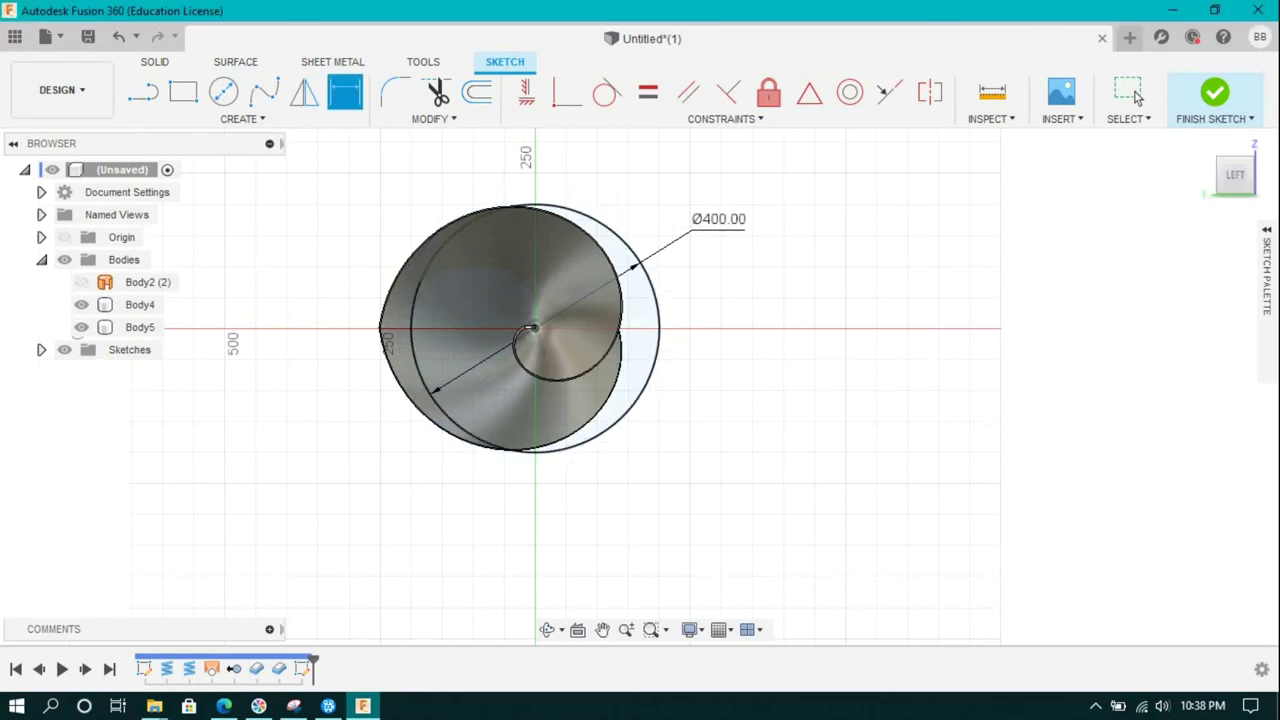
key(c)
click(535, 328)
click(618, 182)
click(1215, 92)
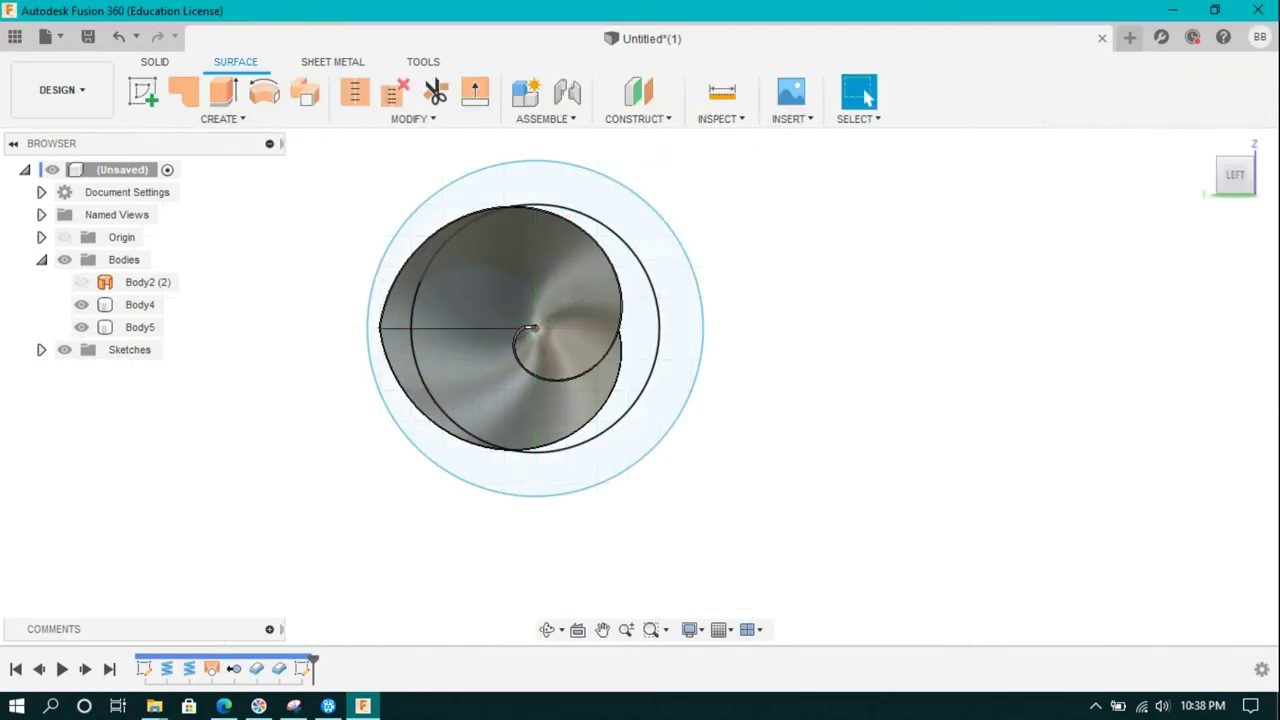
- Extrude the ring profile symmetrically 700 mm as a surface
key(e)
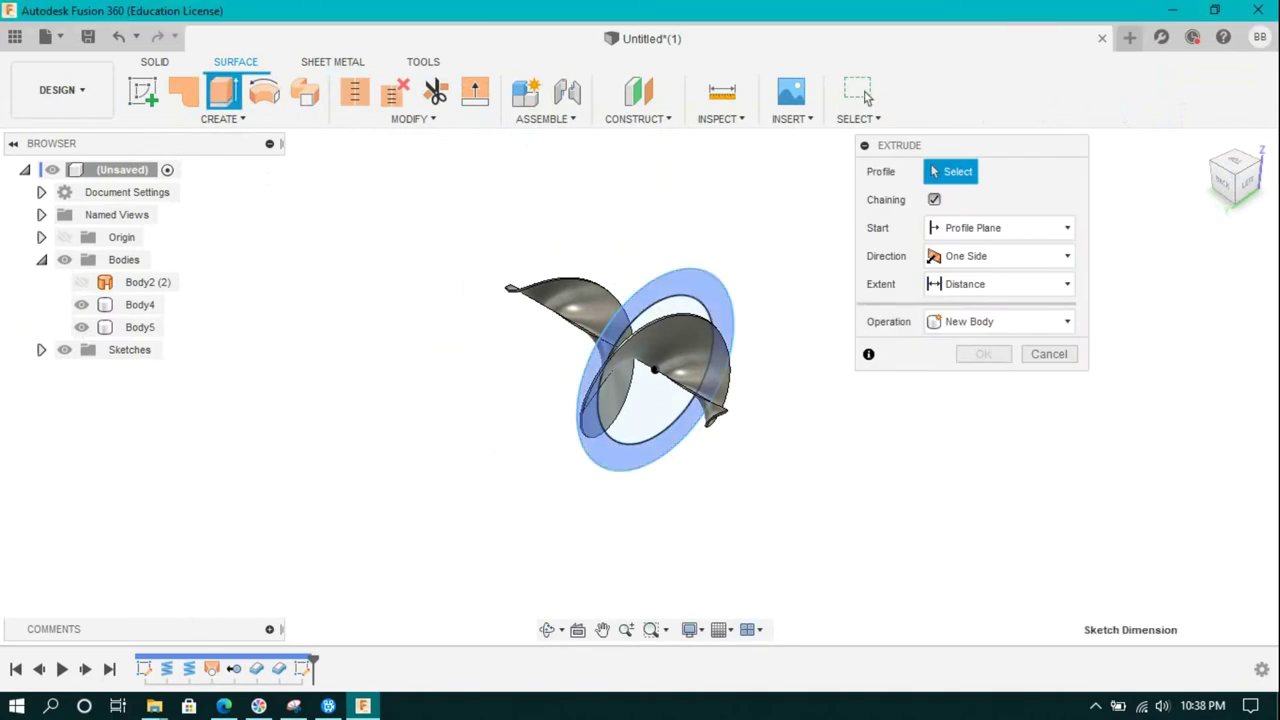
text(700)
click(1067, 256)
click(990, 326)
click(1067, 406)
key(Return)
key(Return)
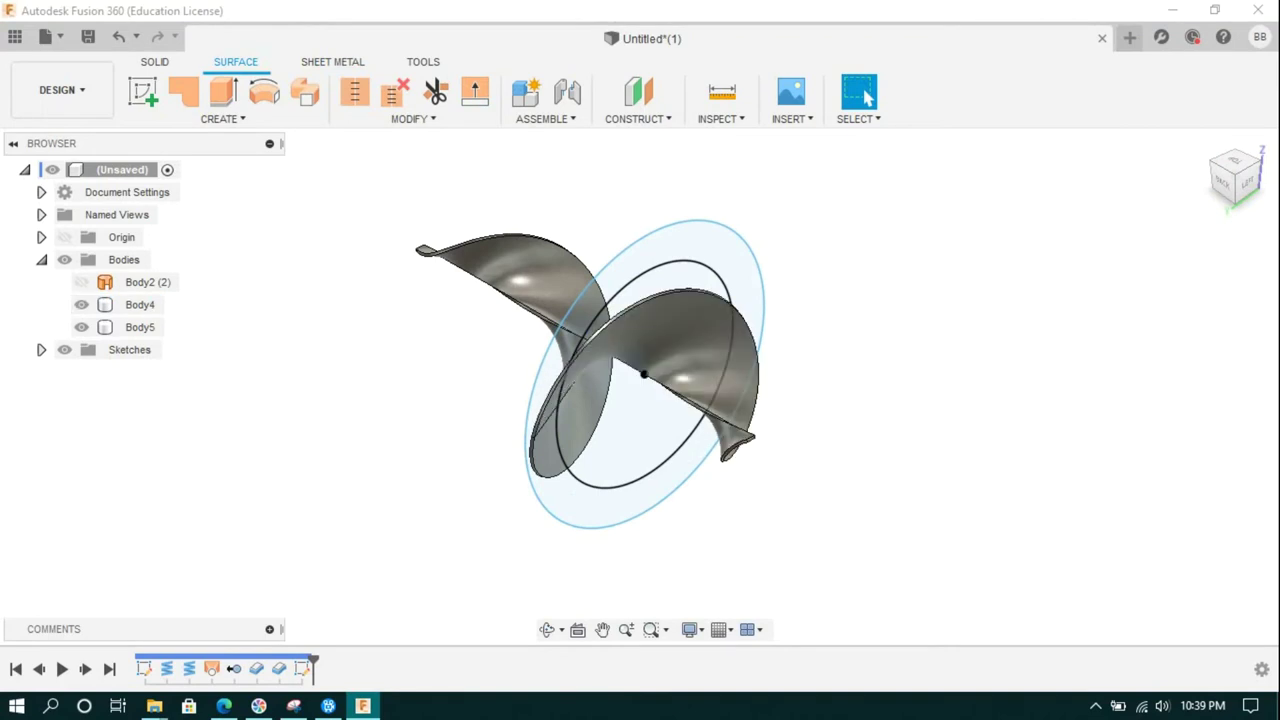
- Cut the ring profile symmetrically 555 mm to trim the flights at the circle
key(e)
click(534, 414)
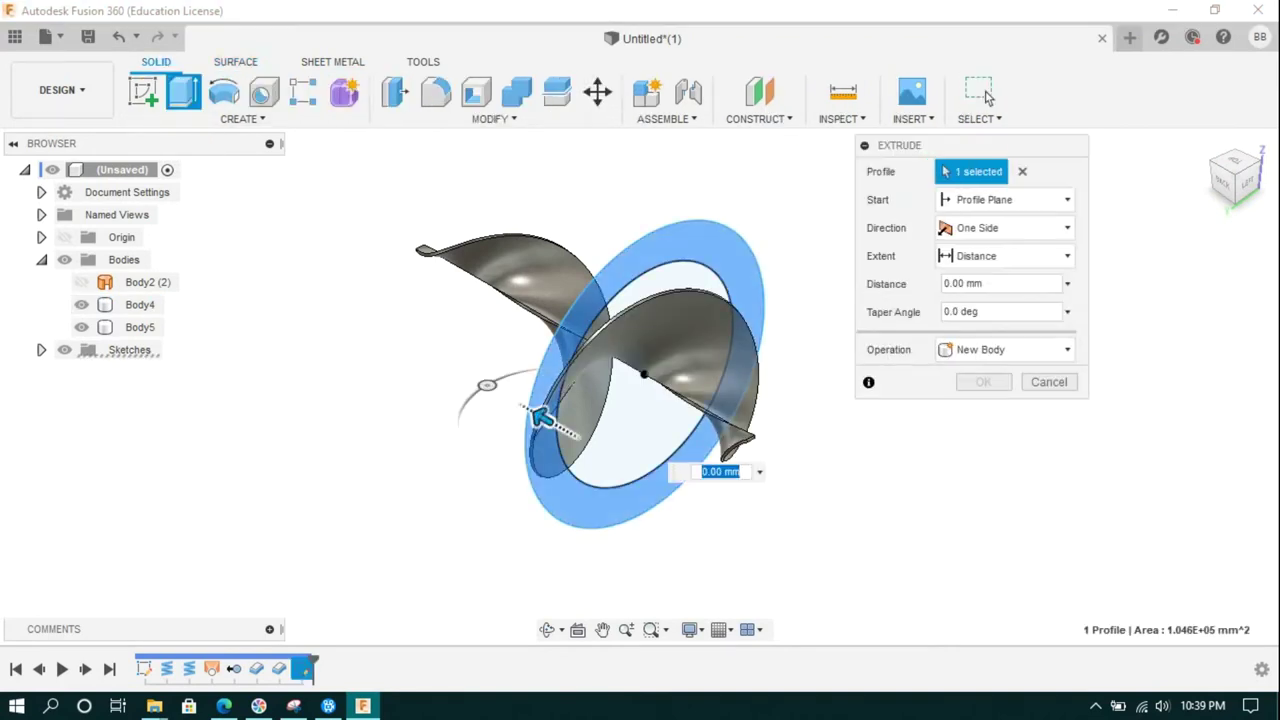
drag(534, 414, 308, 283)
key(Tab)
key(Down)
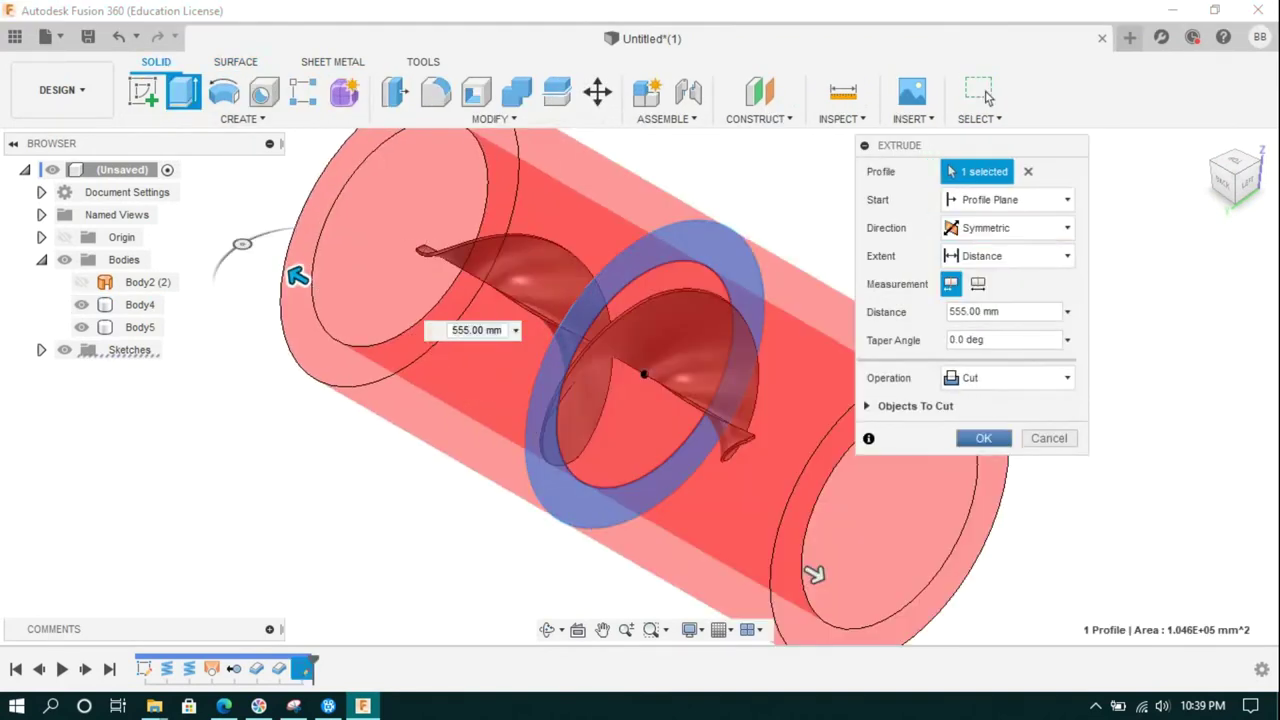
key(Return)
drag(1237, 178, 1268, 207)
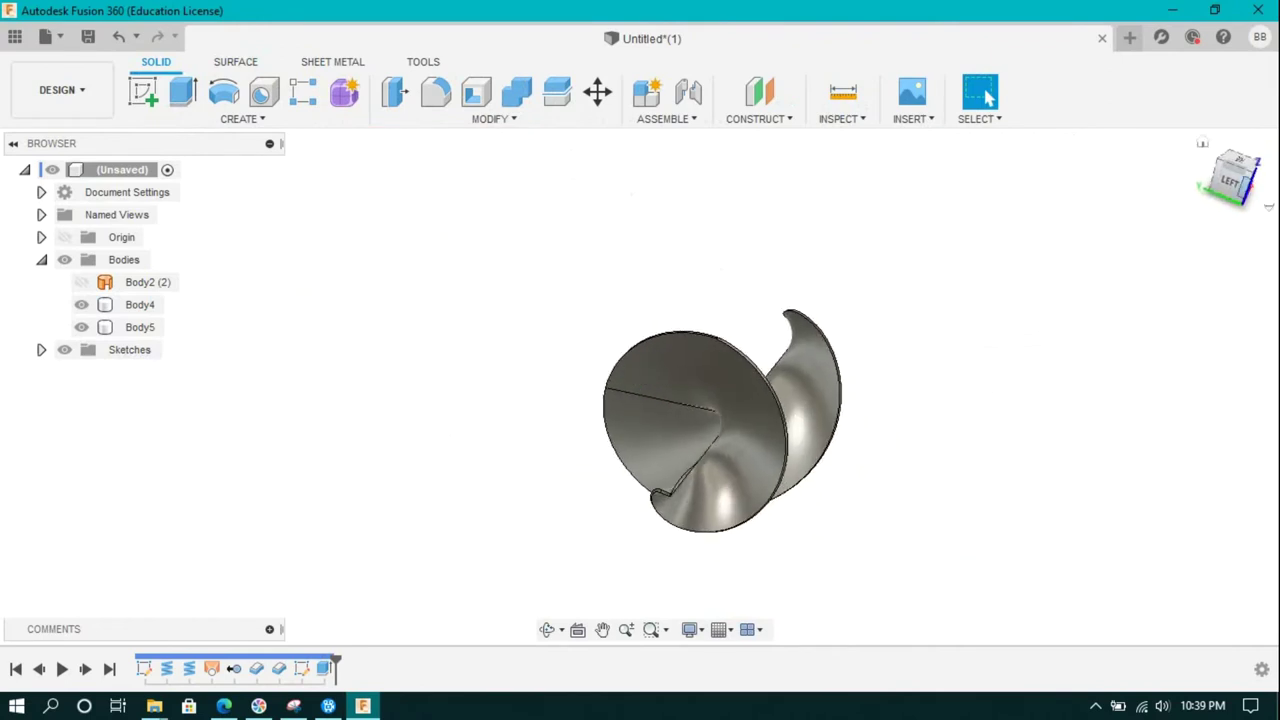
click(1247, 176)
- Start a sketch on the front plane and draw the shaft rectangle
click(140, 304)
click(81, 304)
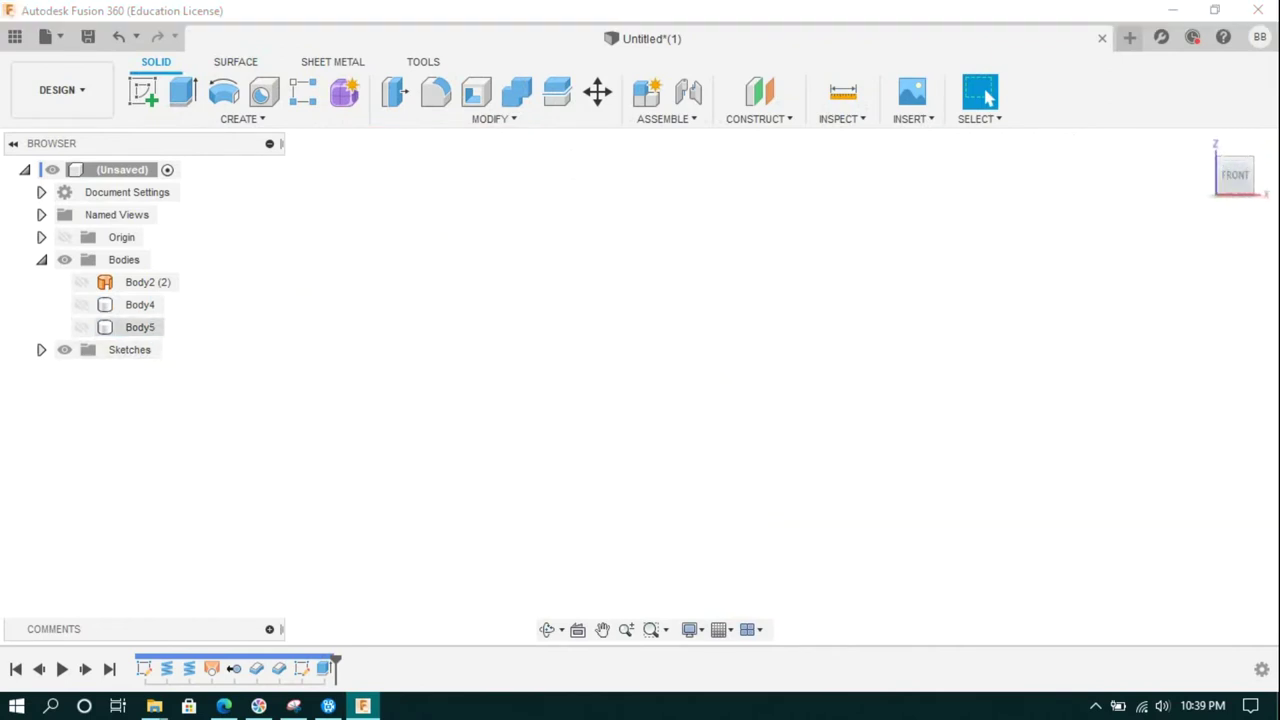
click(81, 304)
click(143, 91)
click(575, 350)
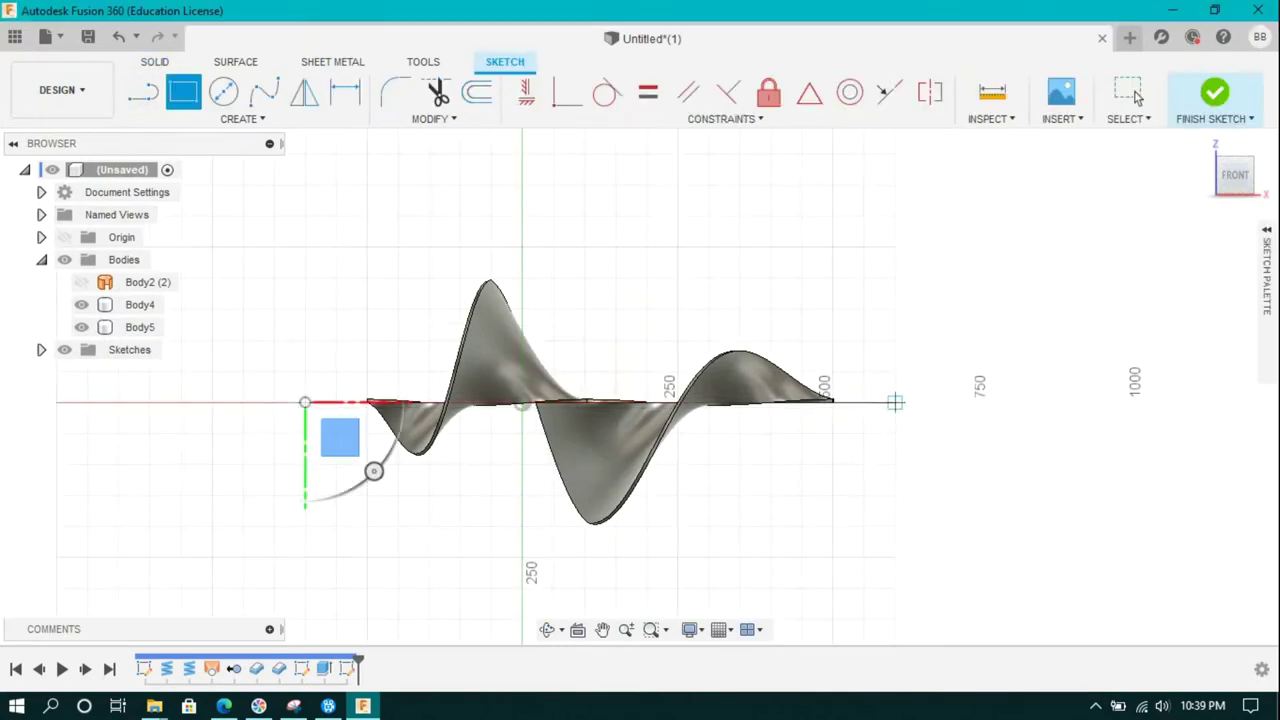
click(313, 390)
click(906, 402)
- Dimension the rectangle: 25 mm high, ends 350 mm left and 650 mm right of origin
key(d)
click(600, 390)
click(600, 402)
click(962, 320)
key(Return)
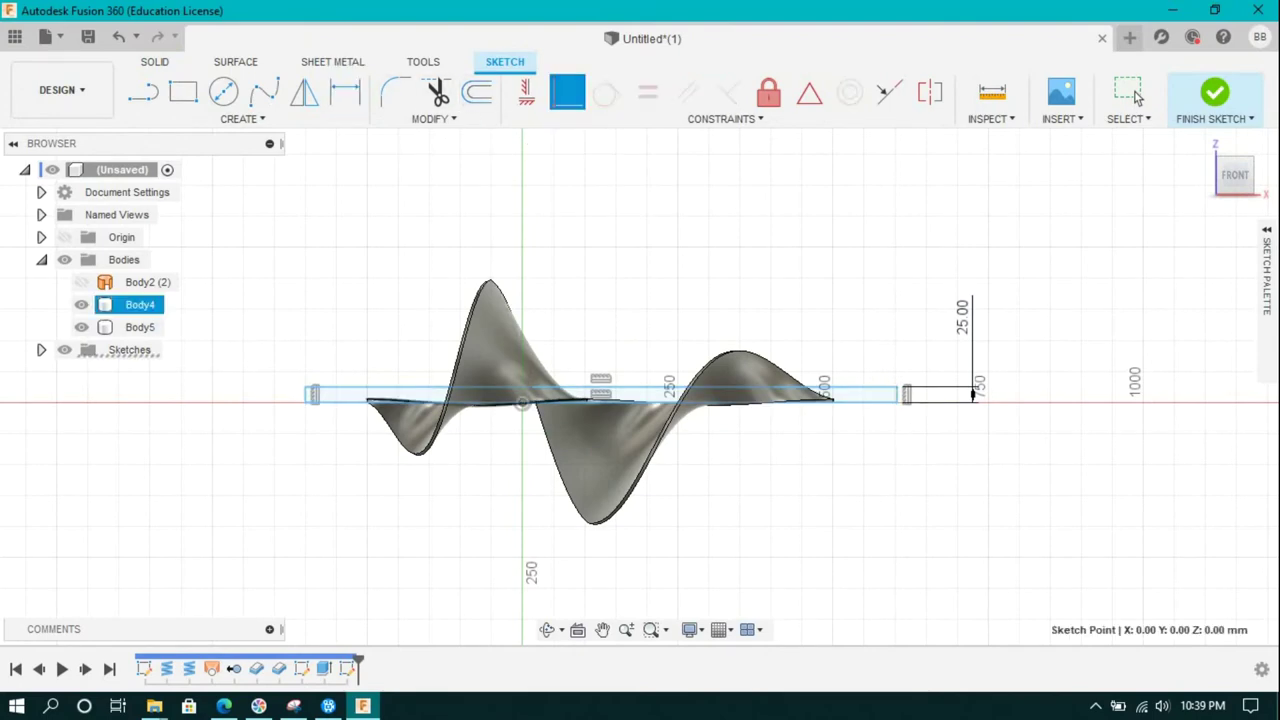
key(r)
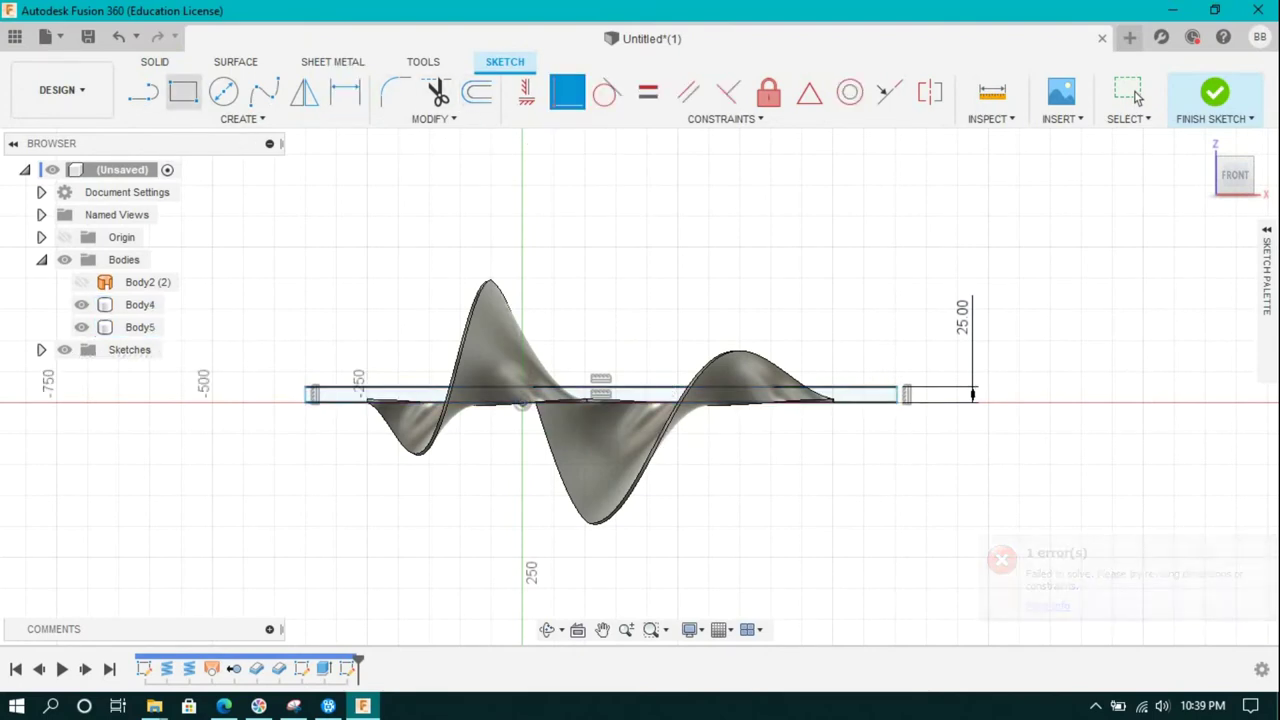
click(305, 401)
click(521, 402)
click(476, 488)
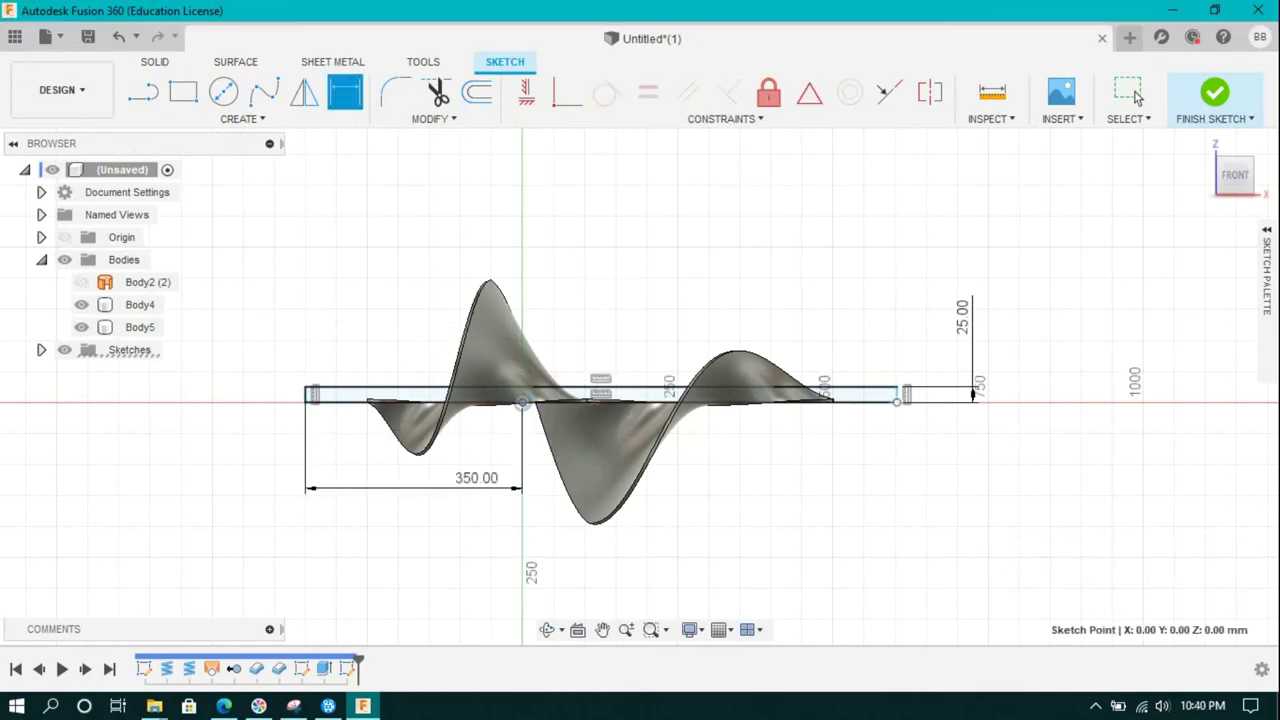
click(865, 513)
text(1000-)
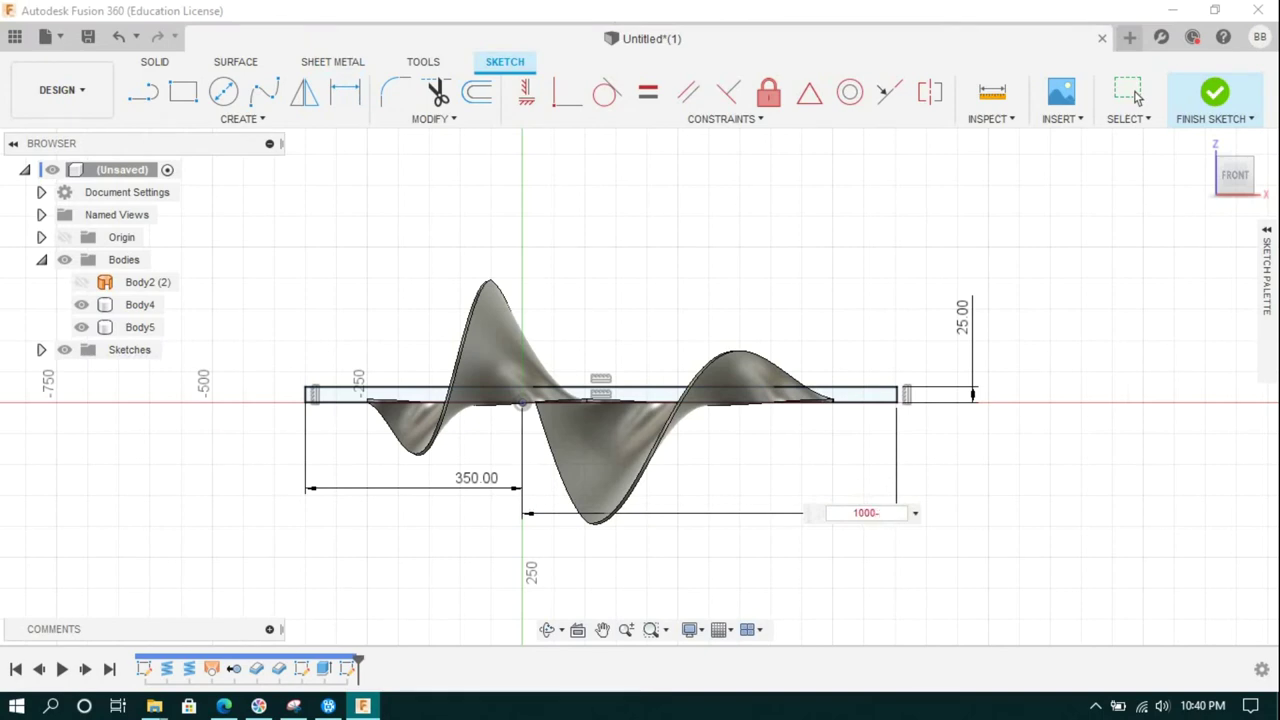
text(350)
key(Return)
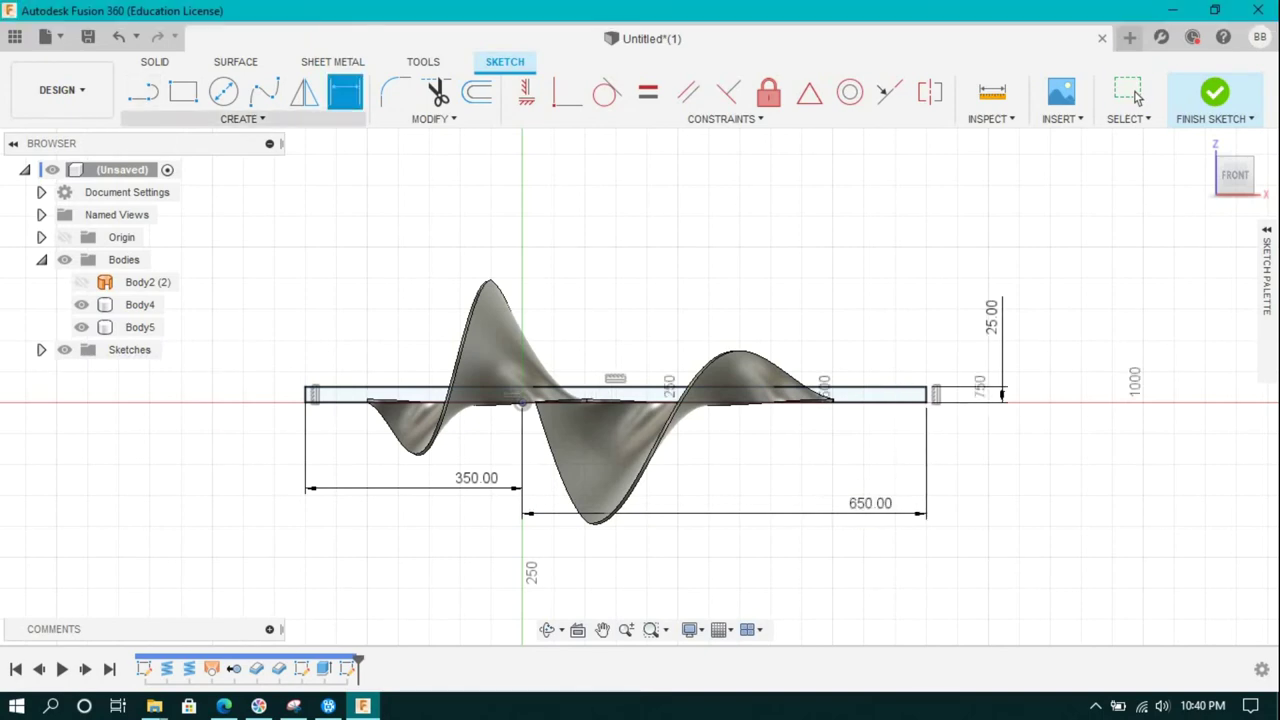
- Draw an arc at the left end and dimension the left tip to 50 mm
click(240, 118)
click(370, 227)
scroll(330, 400, up, 5)
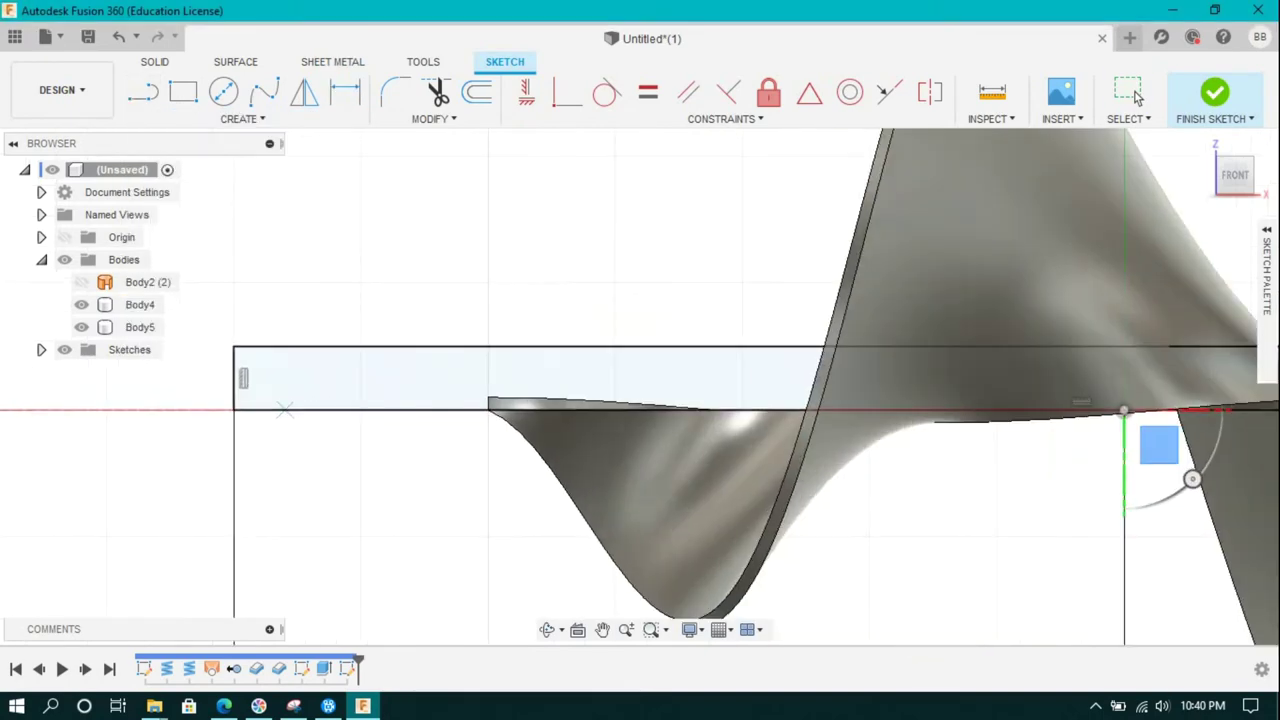
click(233, 410)
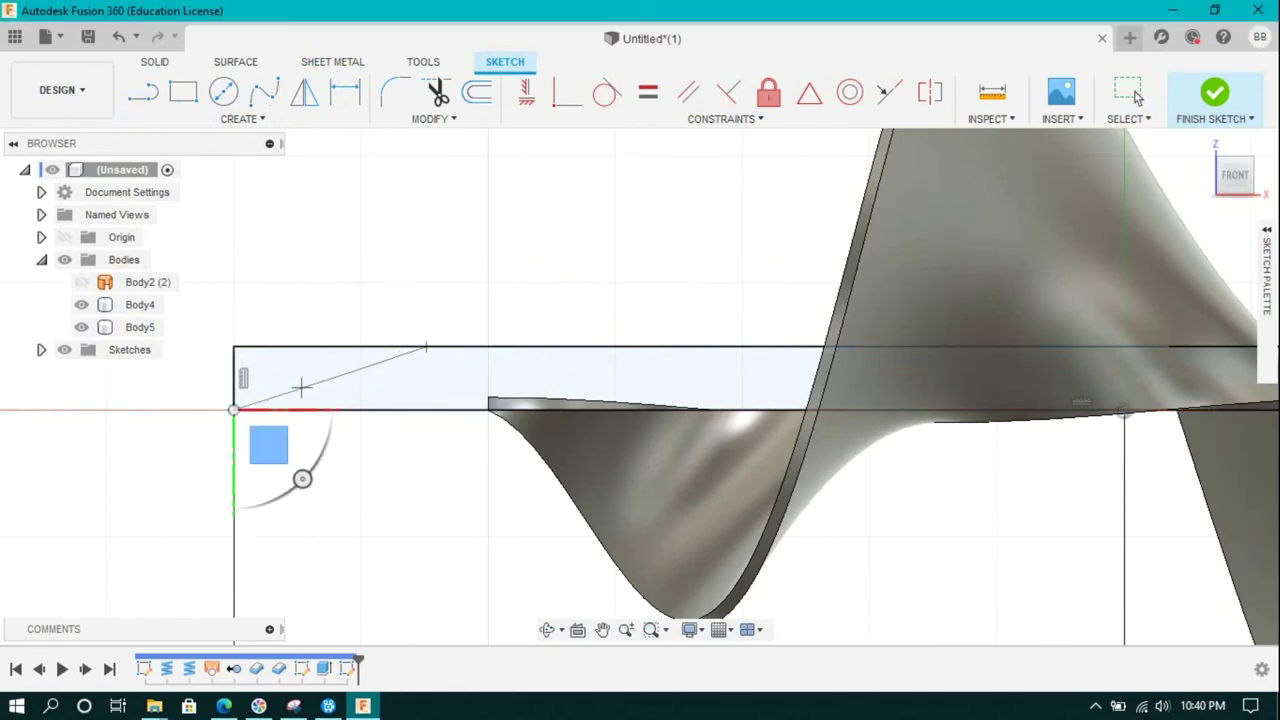
click(426, 347)
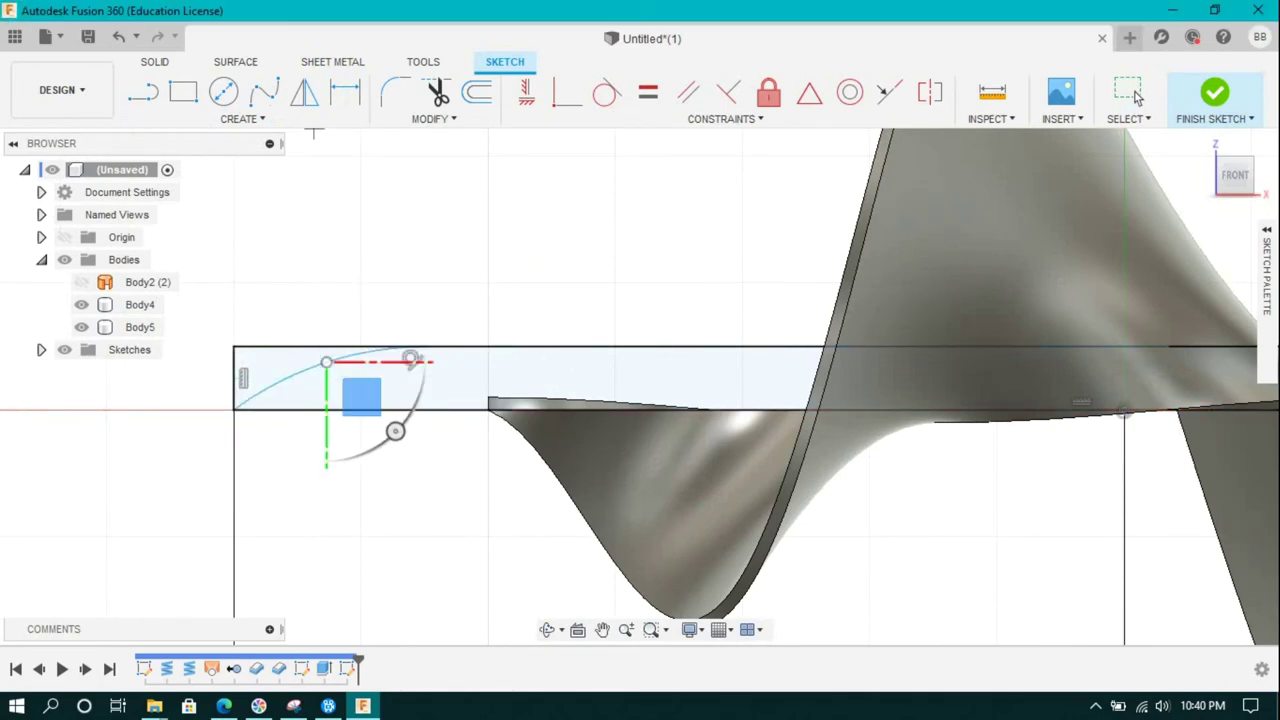
key(d)
click(414, 355)
click(411, 358)
text(50)
key(Return)
- Draw an arc at the right end, dimension its tip to 150 mm, and finish the sketch
scroll(330, 365, down, 5)
scroll(665, 340, up, 4)
click(238, 118)
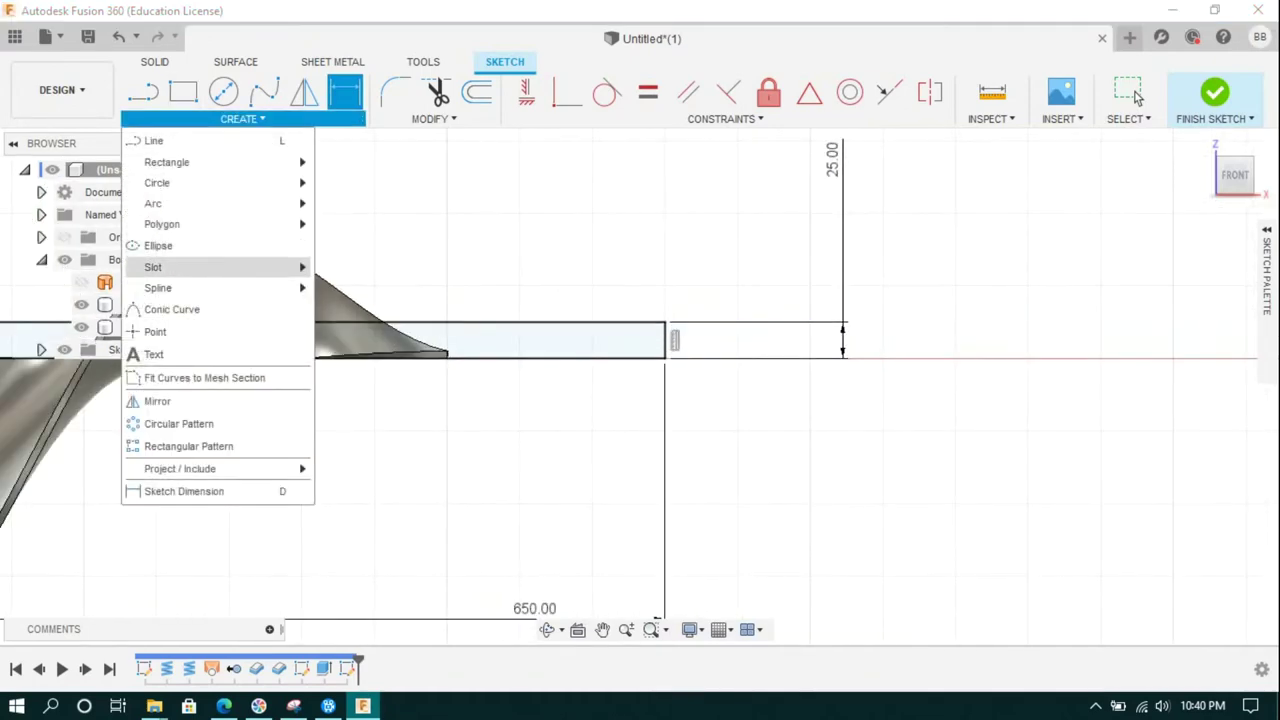
click(357, 229)
click(665, 358)
click(520, 322)
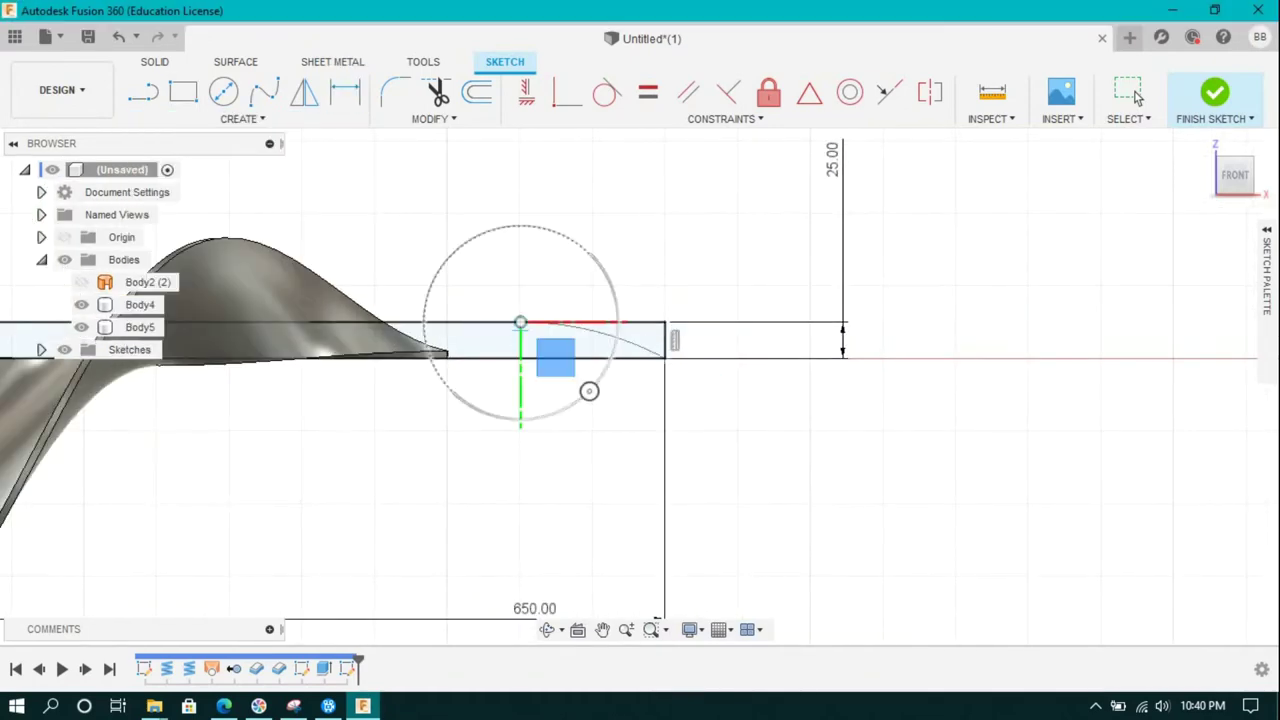
click(665, 357)
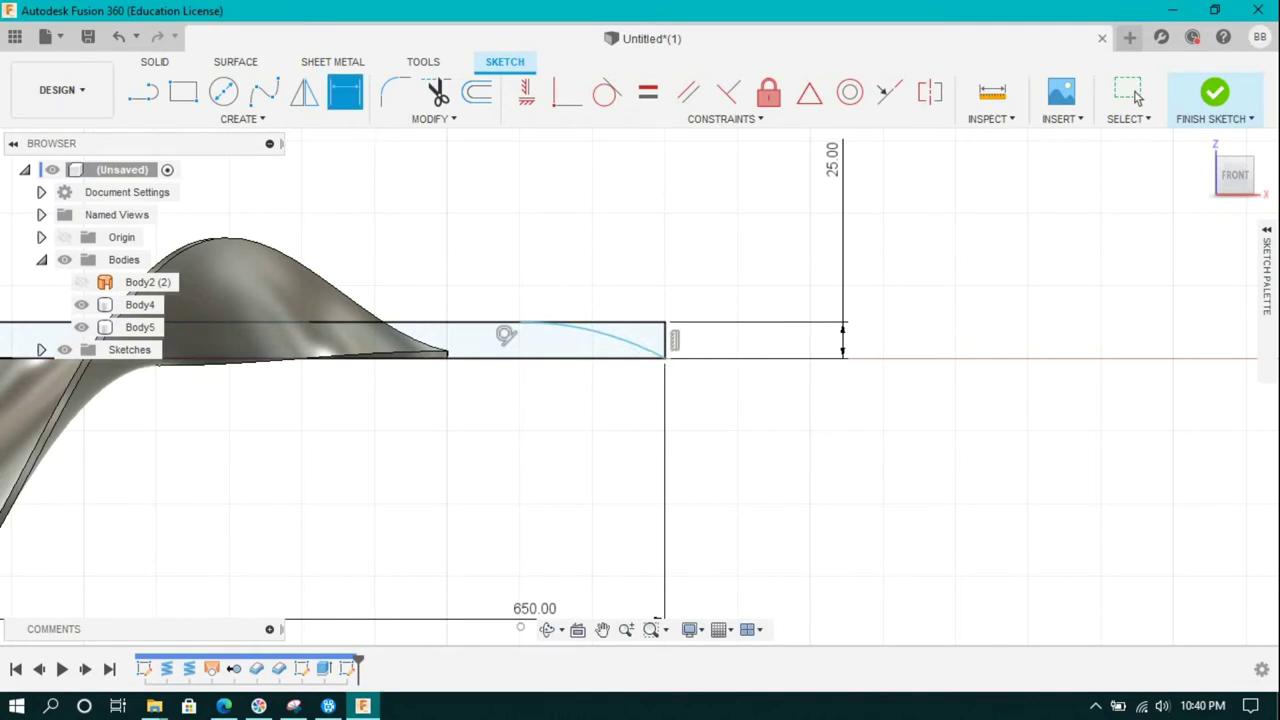
click(520, 322)
click(665, 340)
click(600, 248)
text(150)
key(Return)
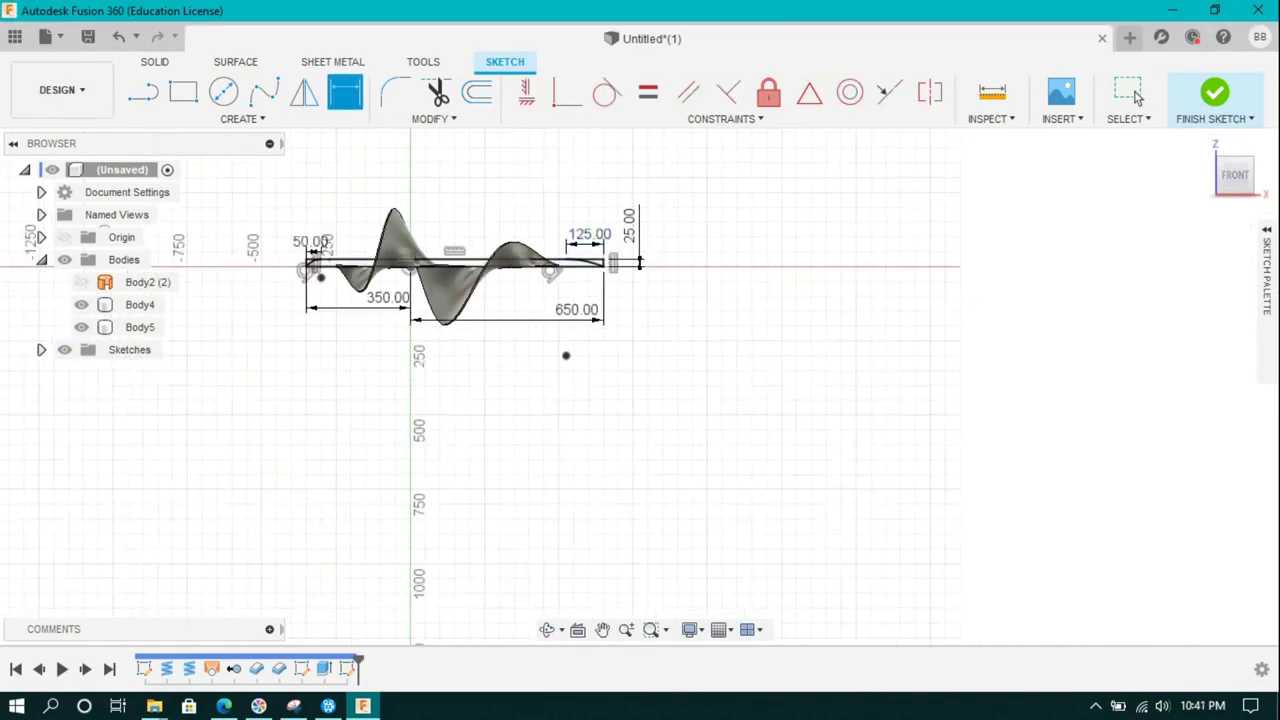
click(1215, 92)
- Revolve the profile about its long edge into a new shaft body
click(223, 92)
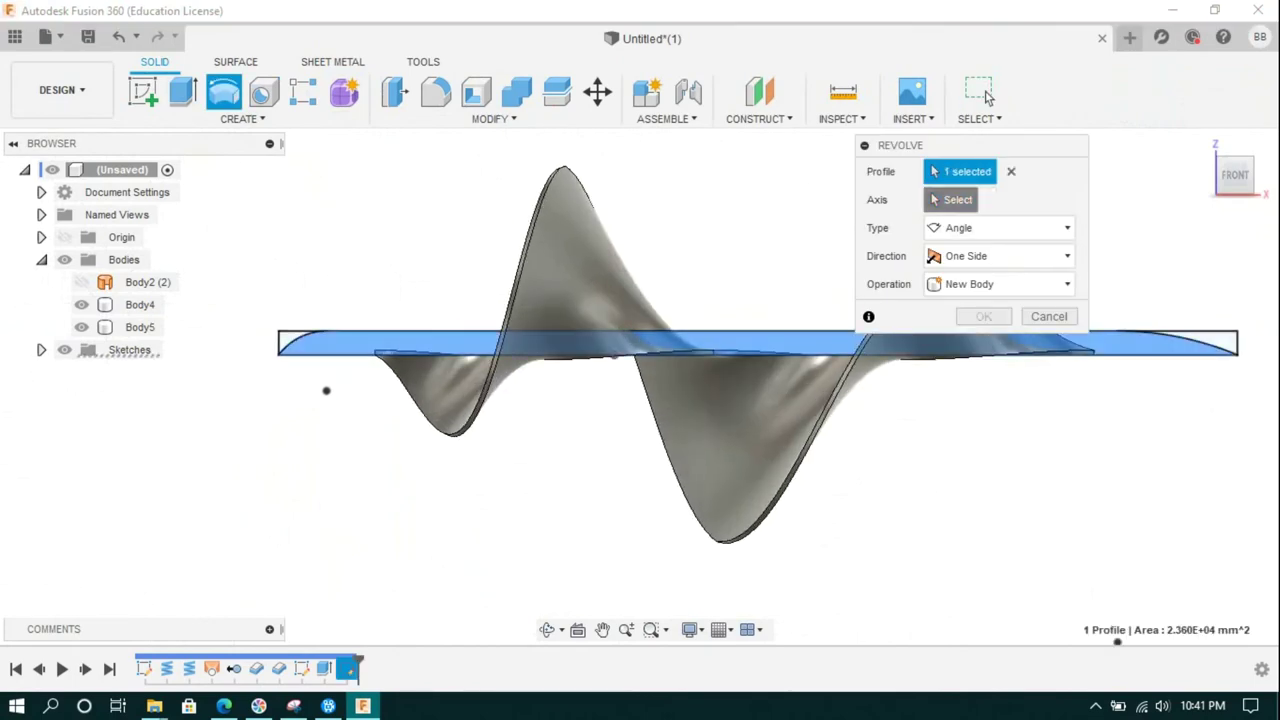
click(900, 352)
click(1000, 340)
click(971, 406)
click(980, 371)
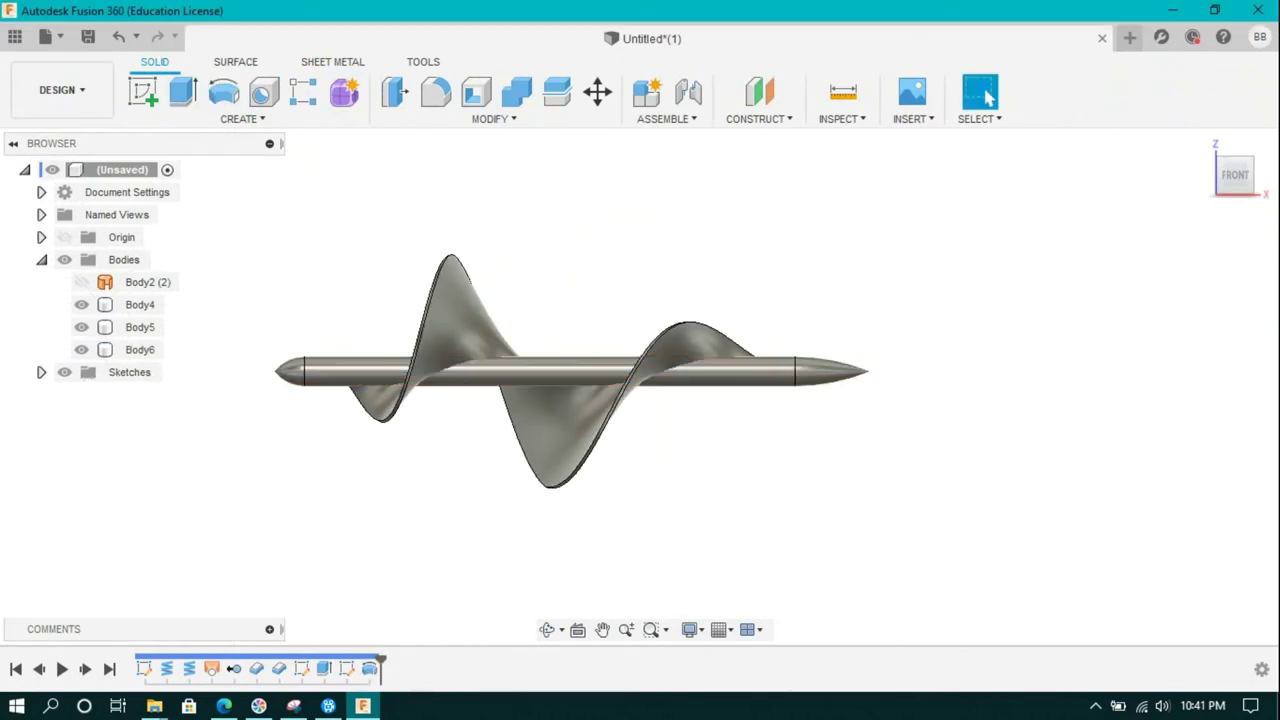
click(1250, 157)
- Circular-pattern the flights around the shaft with quantity 2
click(243, 118)
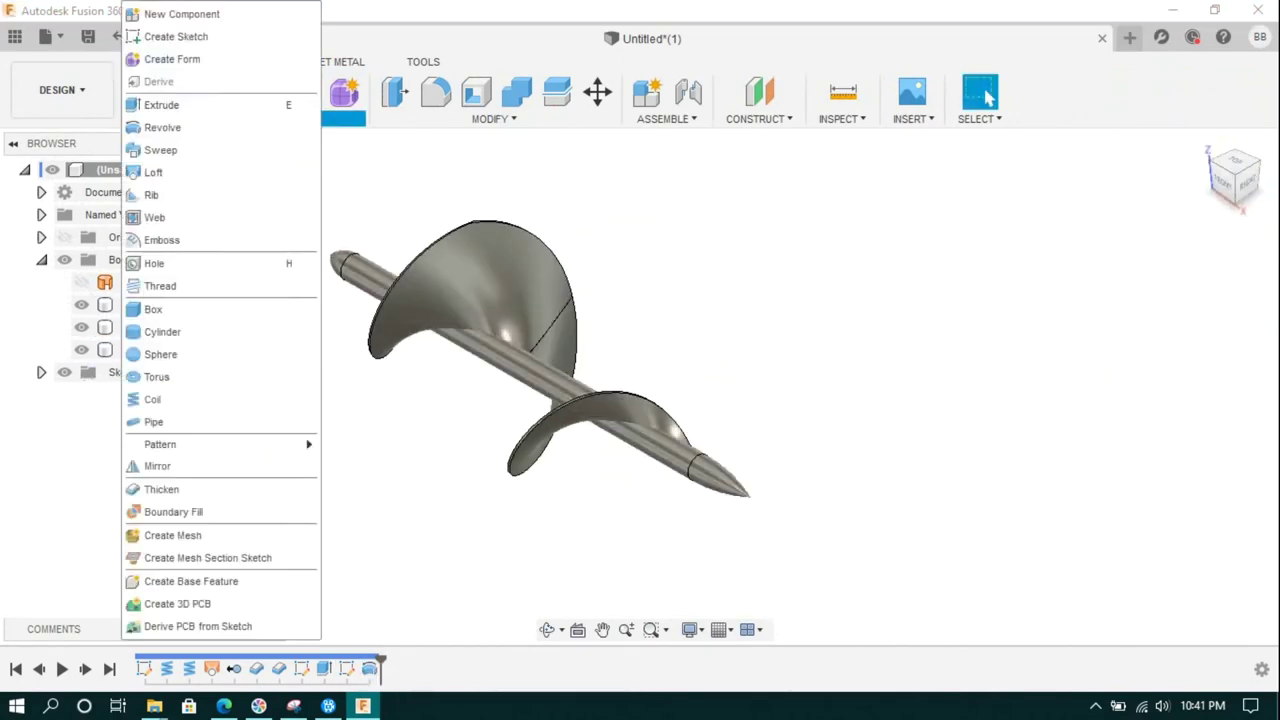
click(375, 467)
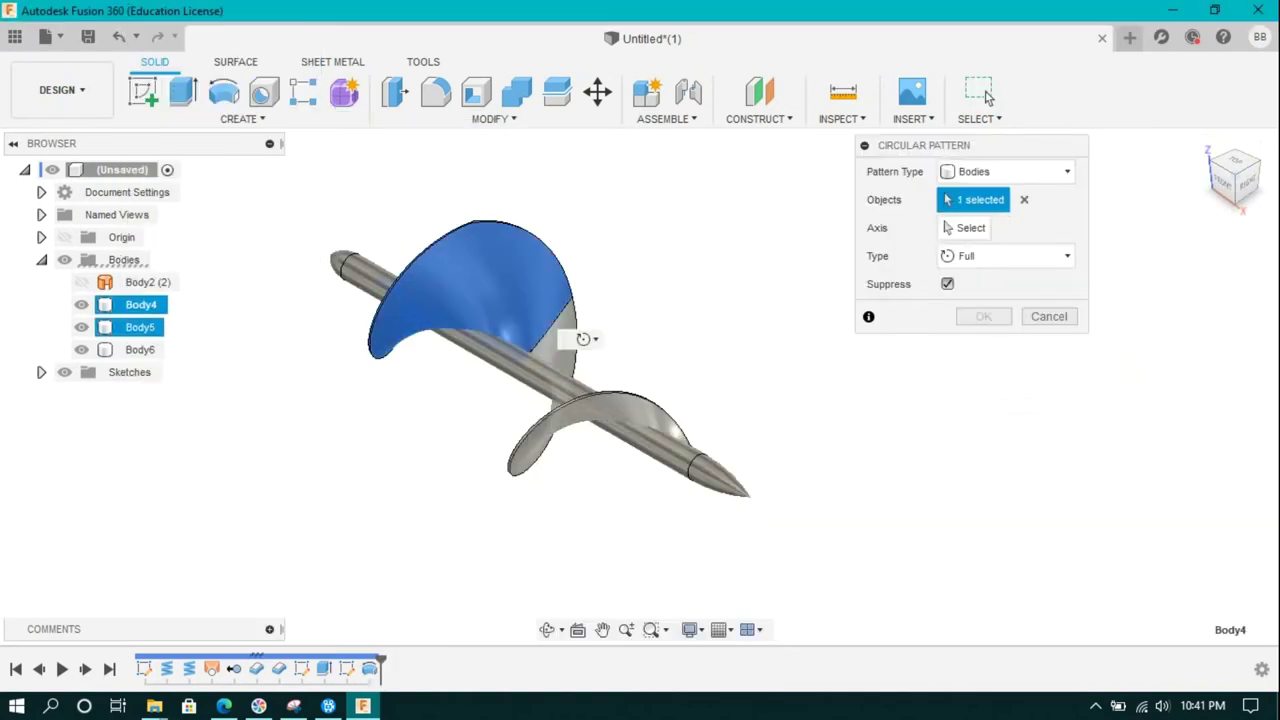
click(600, 411)
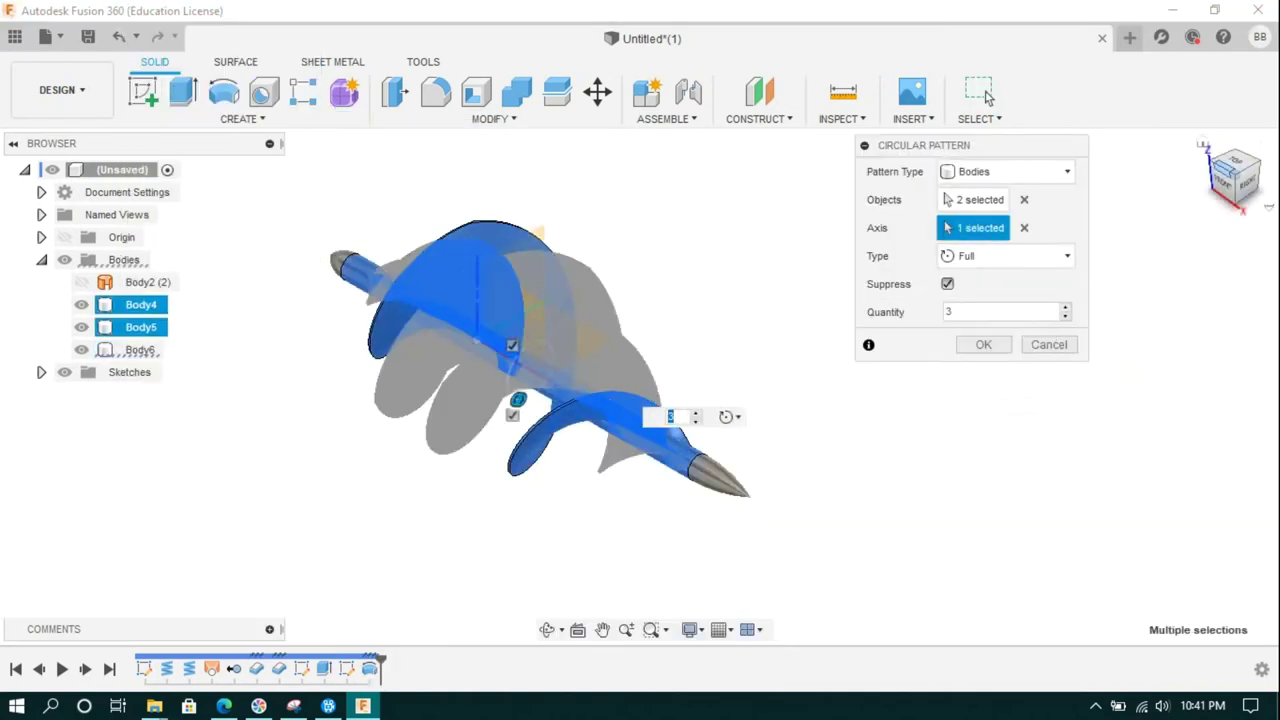
click(1222, 168)
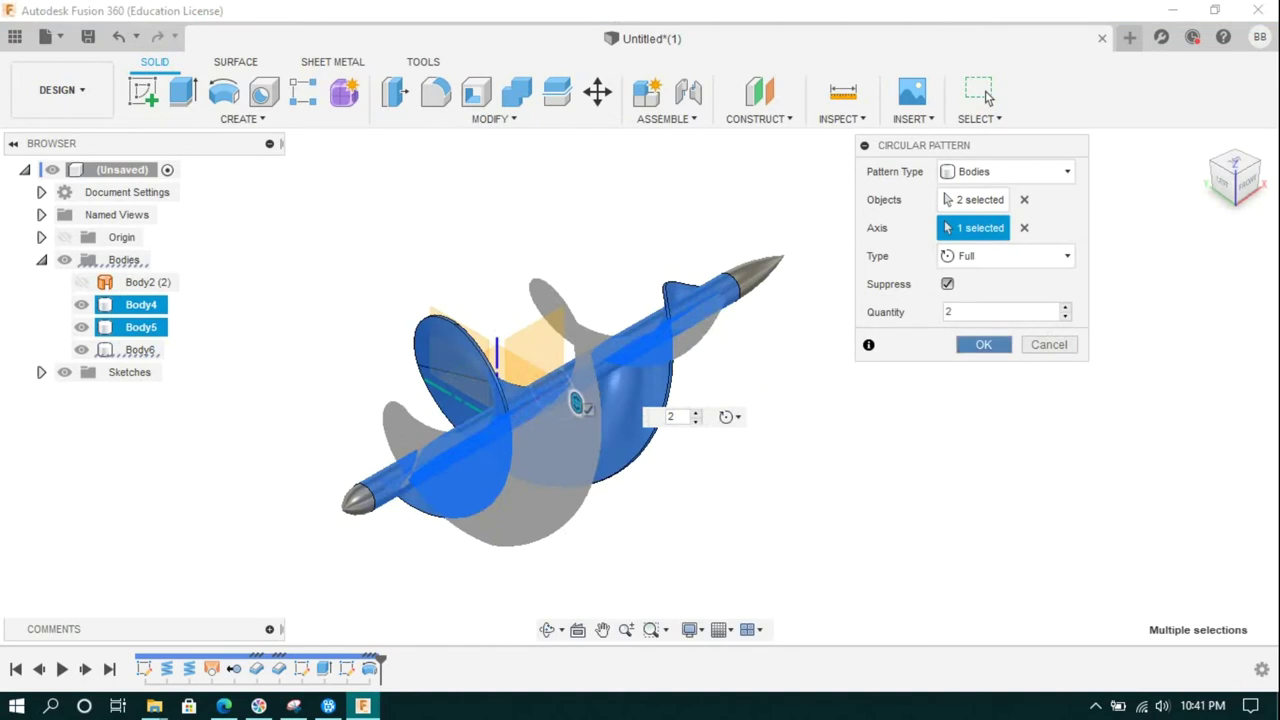
key(Return)
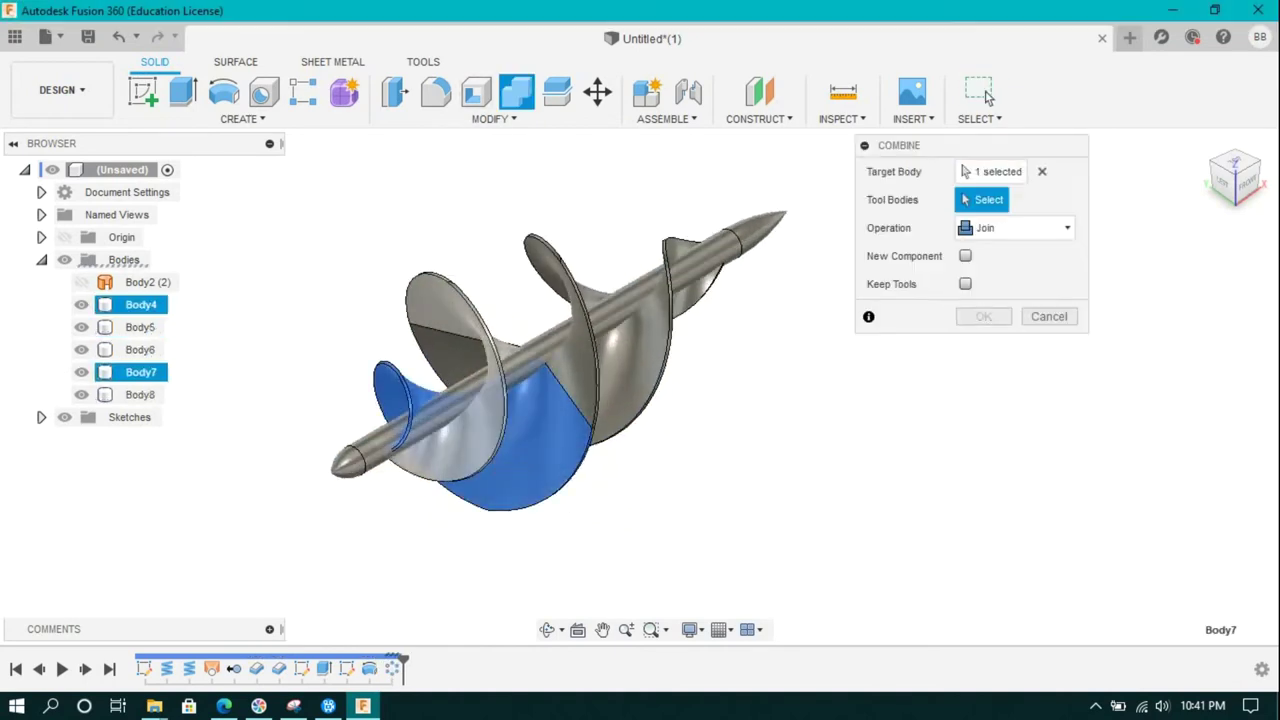
- Join Body5, Body6 and the shaft into the single body Body7
click(140, 327)
click(140, 349)
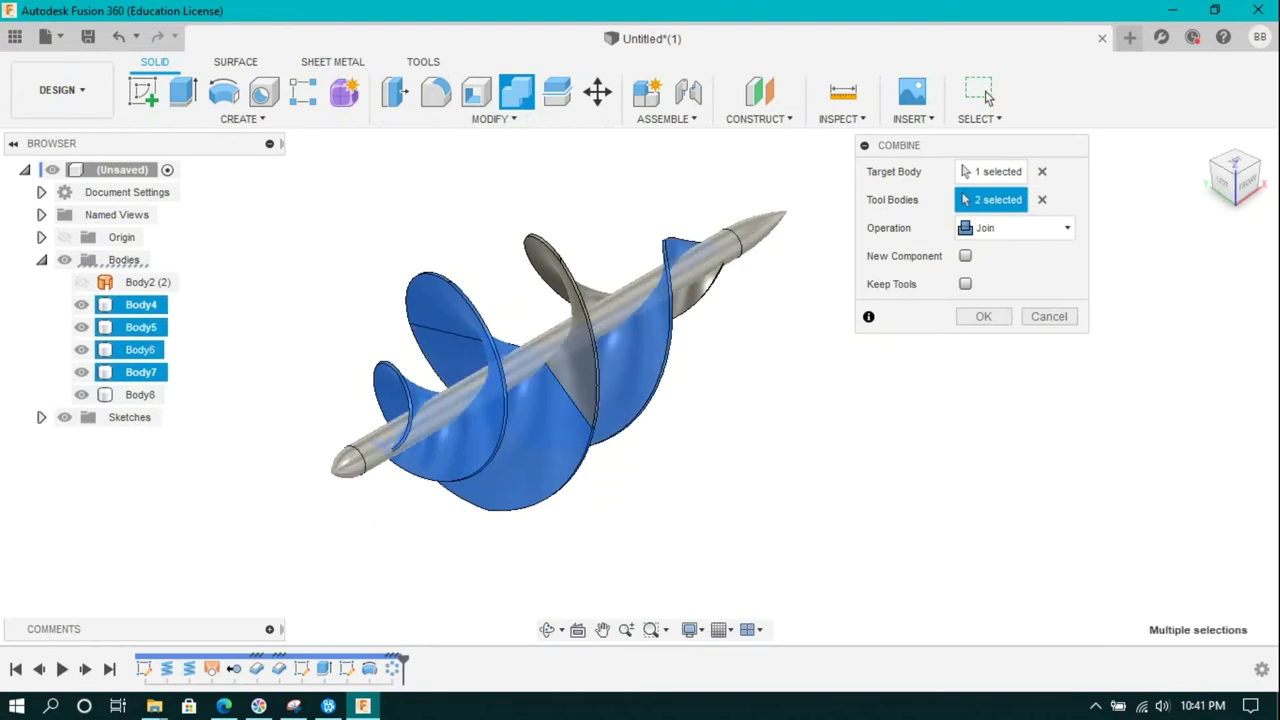
click(140, 394)
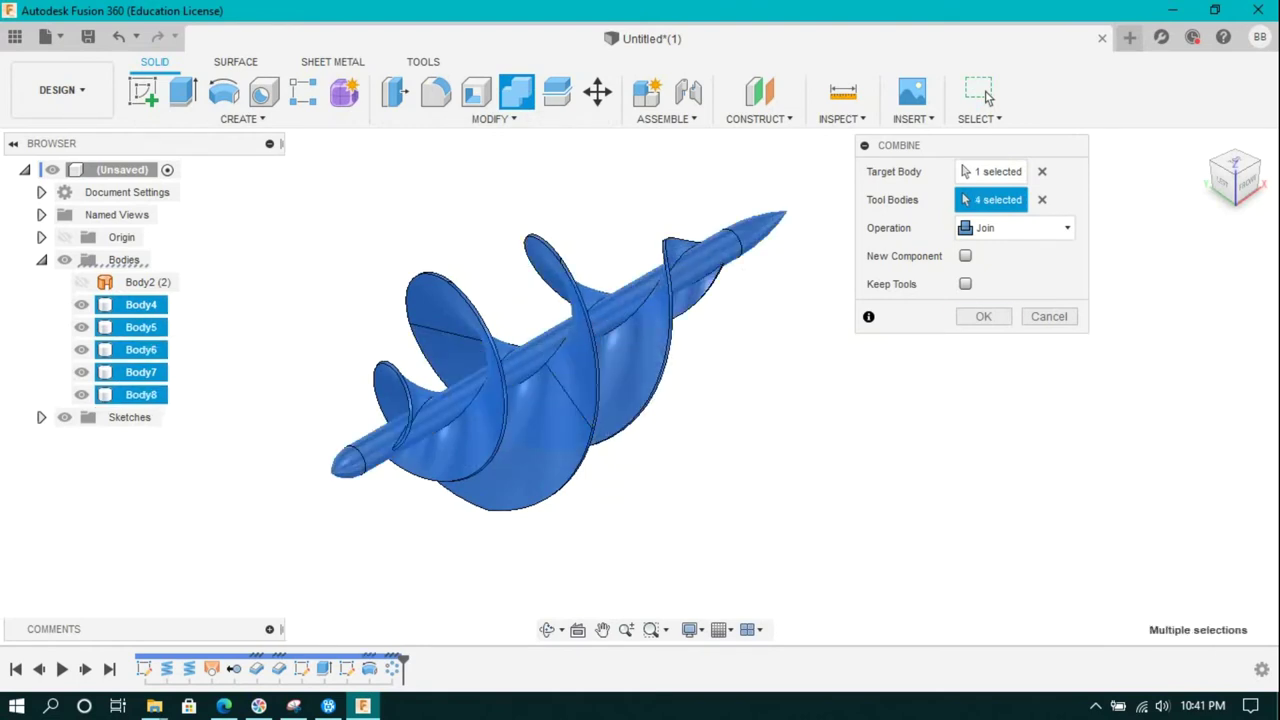
key(Return)
shift+middle_drag(640, 386, 700, 420)
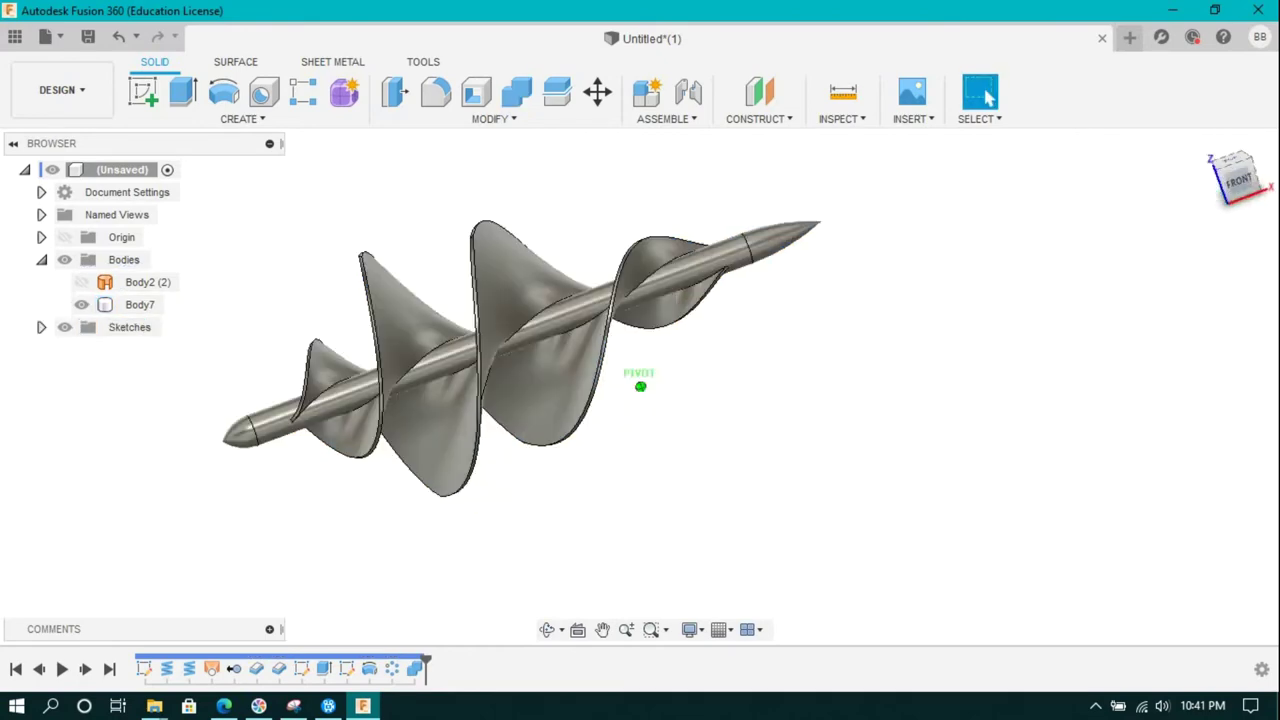
scroll(876, 390, up, 3)
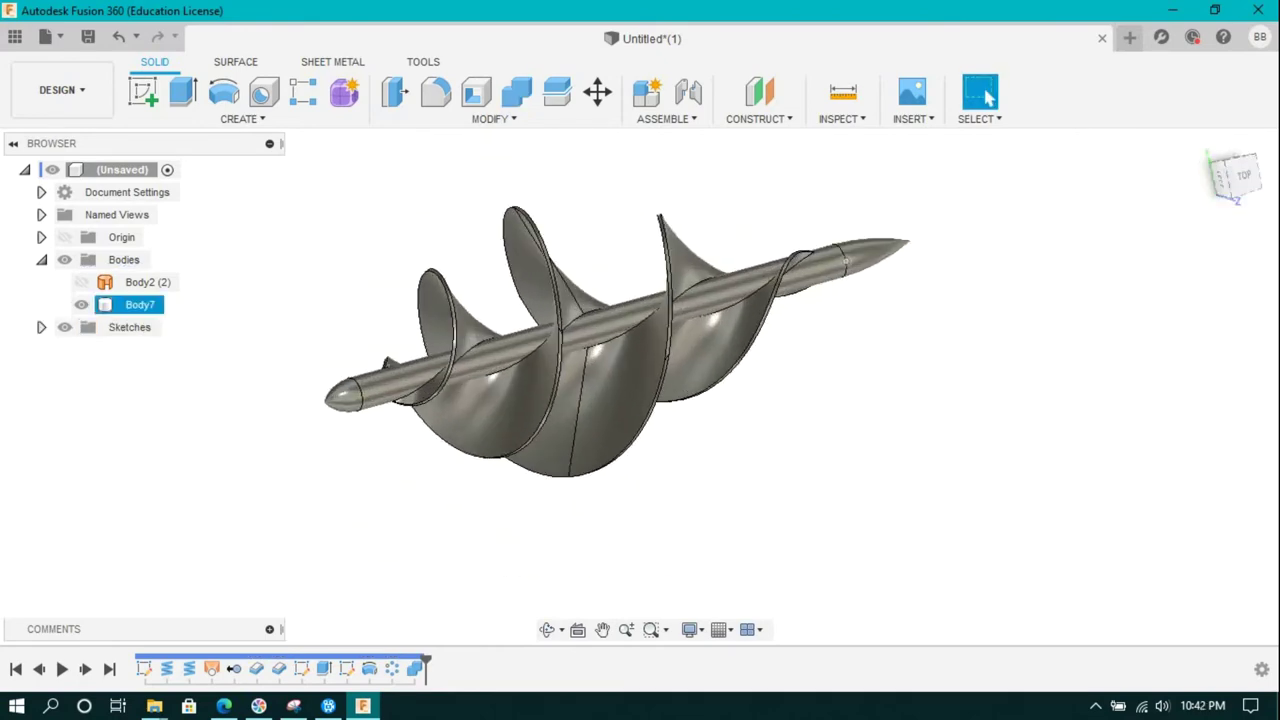
scroll(876, 390, up, 2)
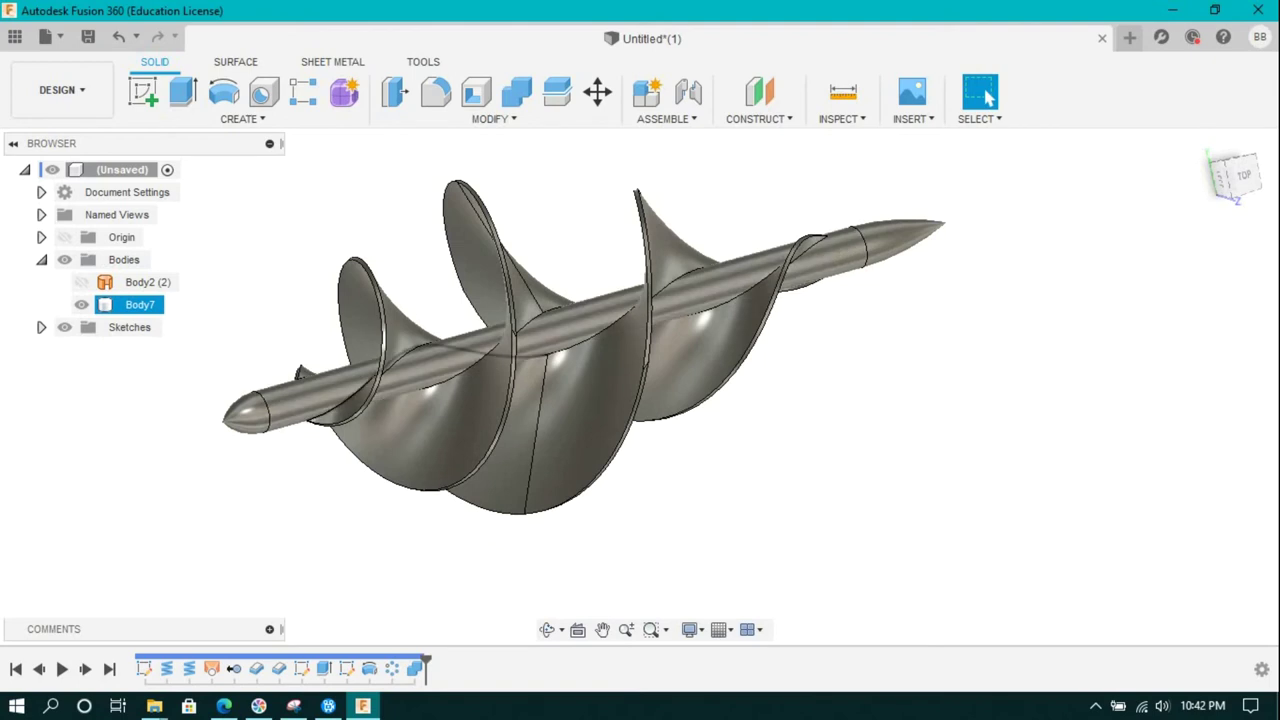
- Fillet the eight flight-to-shaft edges with a 15 mm radius
key(f)
click(350, 393)
click(443, 390)
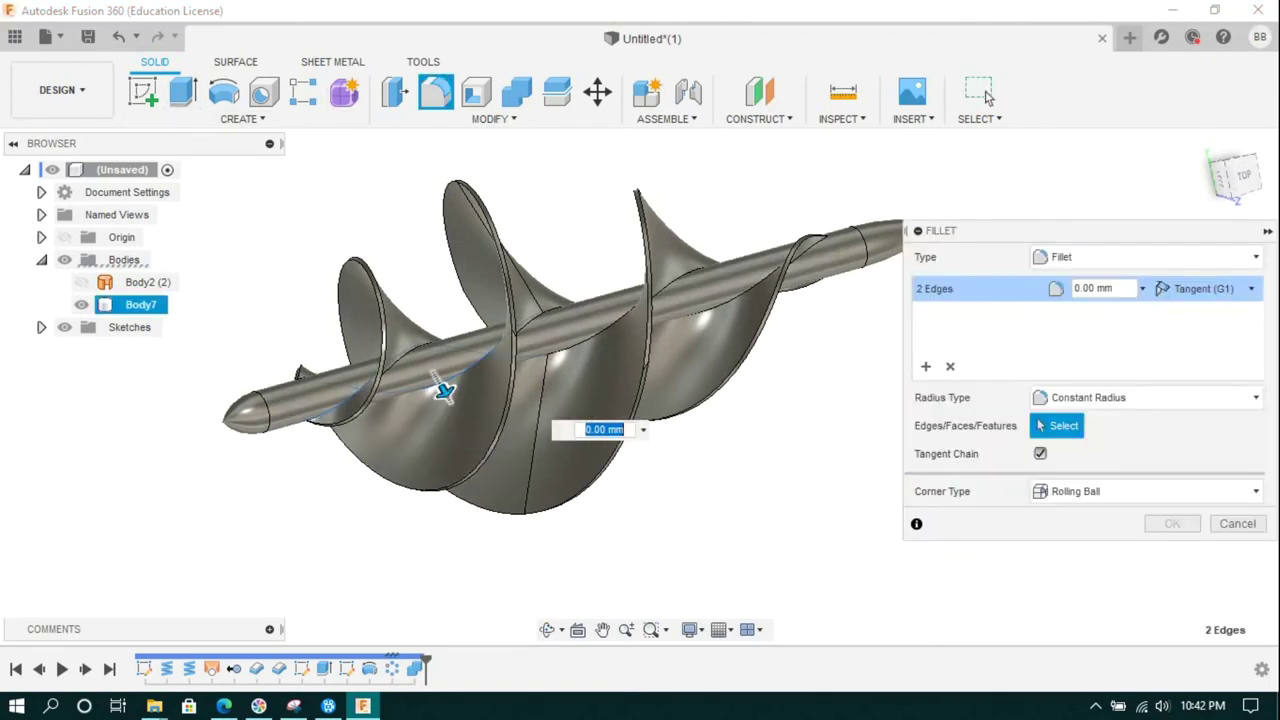
click(556, 310)
click(580, 350)
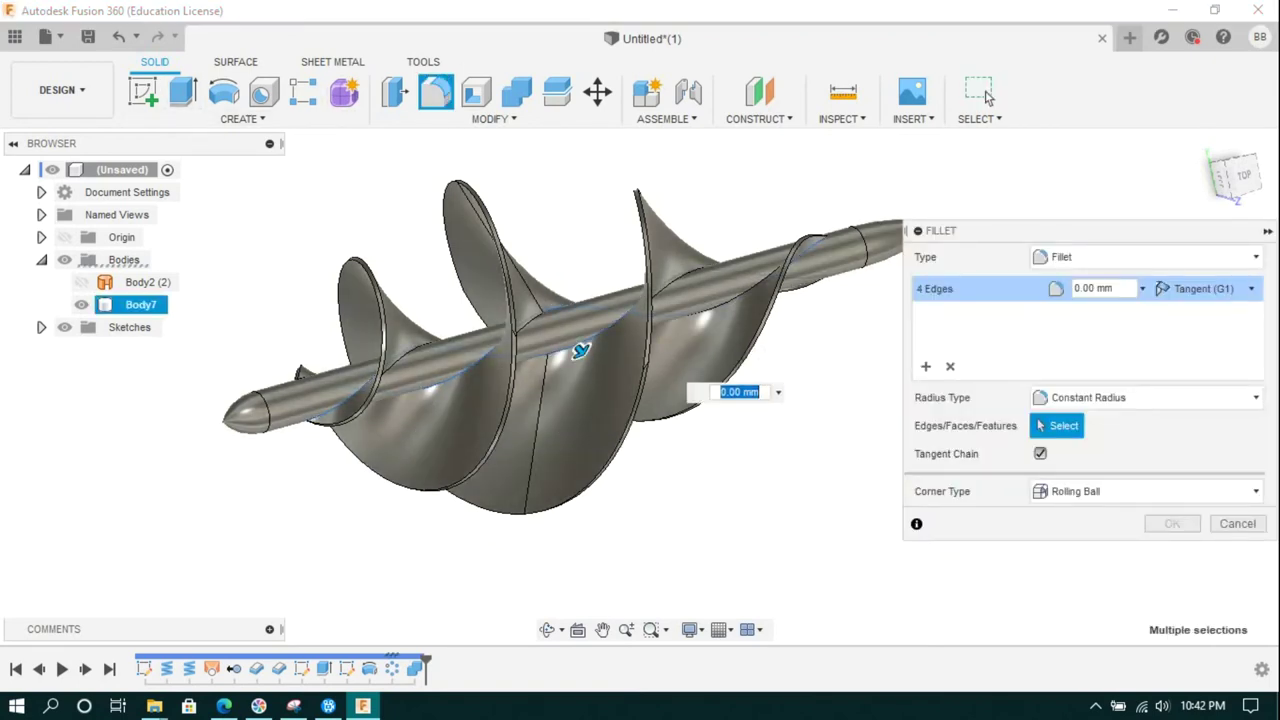
click(680, 274)
click(714, 314)
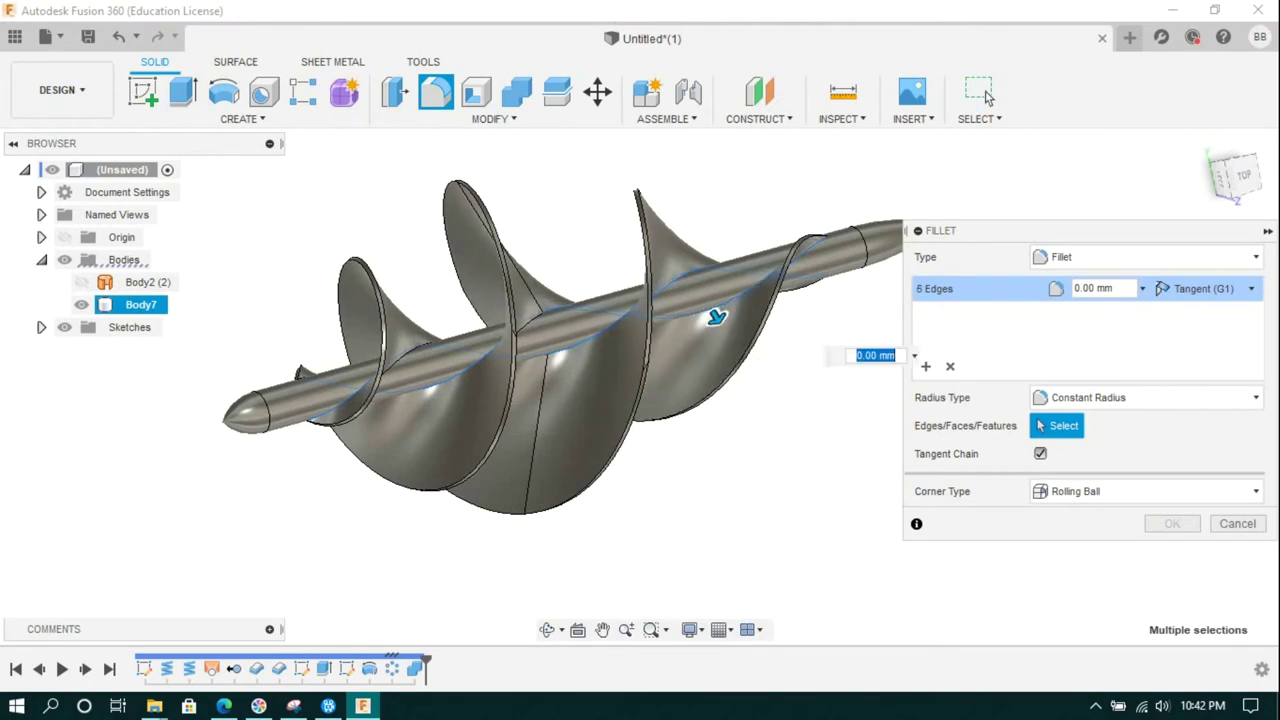
scroll(714, 314, up, 3)
click(398, 327)
scroll(400, 330, down, 2)
scroll(286, 380, up, 2)
click(286, 380)
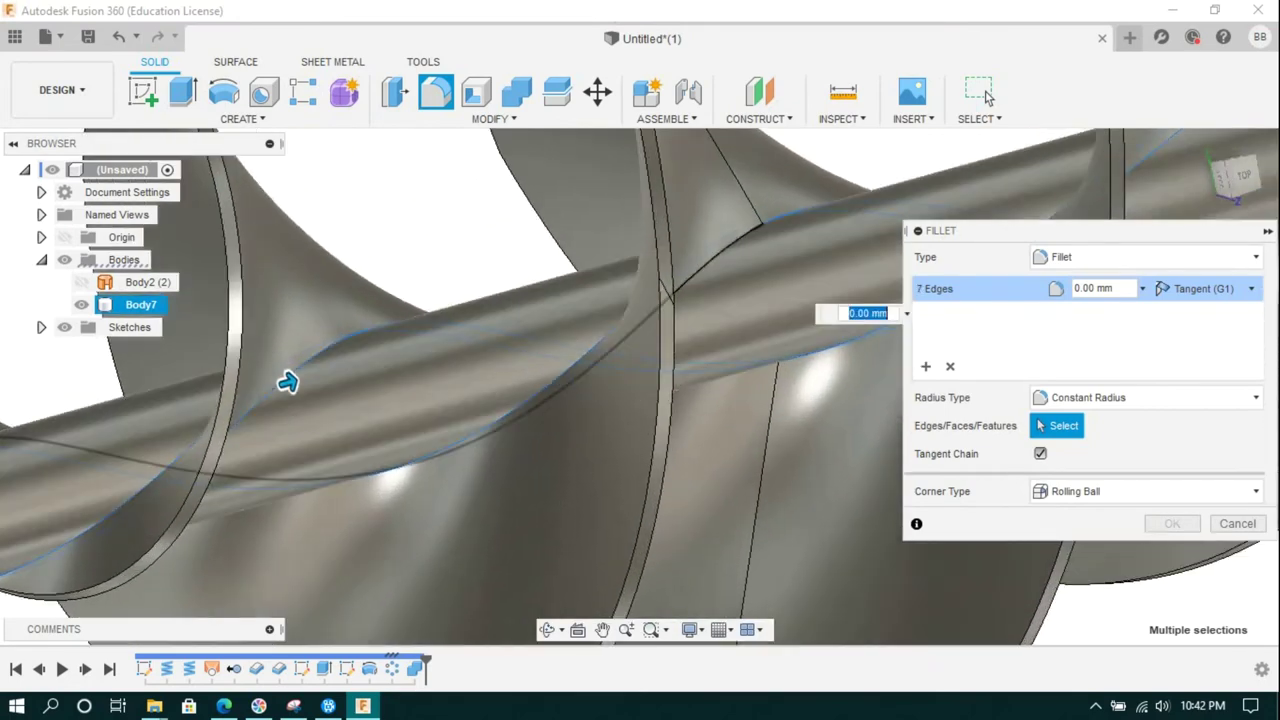
scroll(580, 294, down, 4)
key(Tab)
text(15)
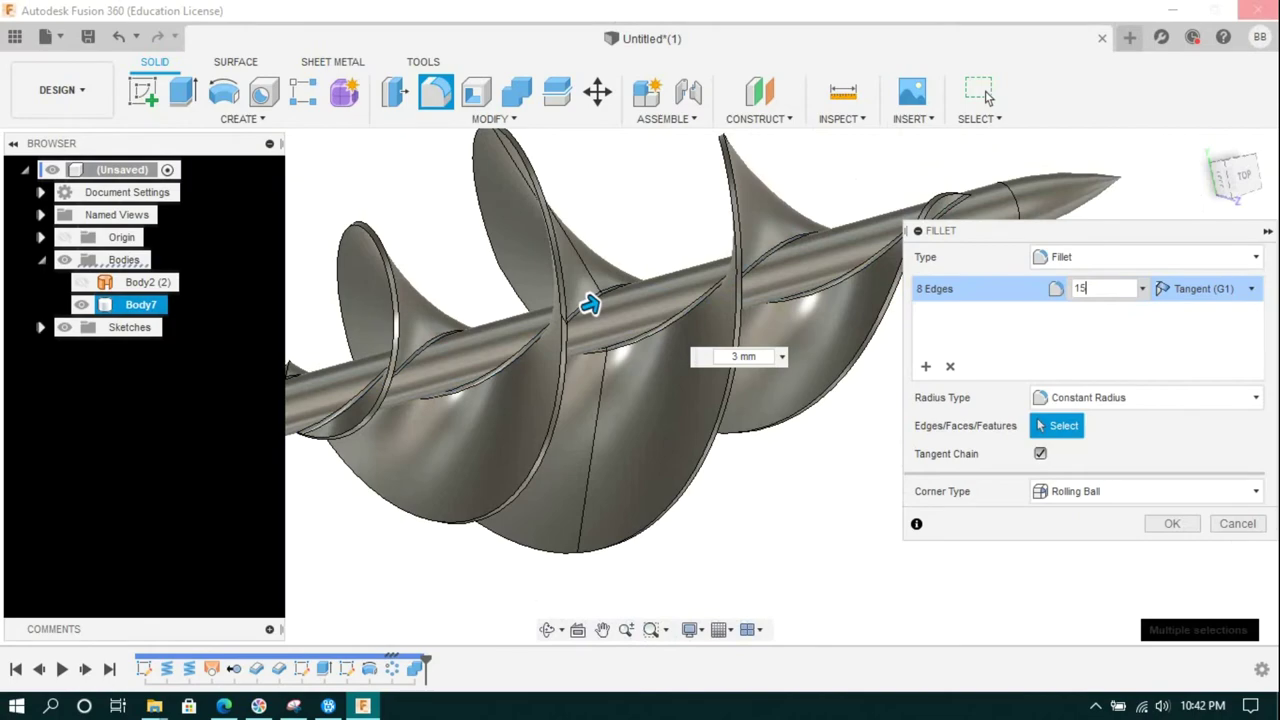
key(Return)
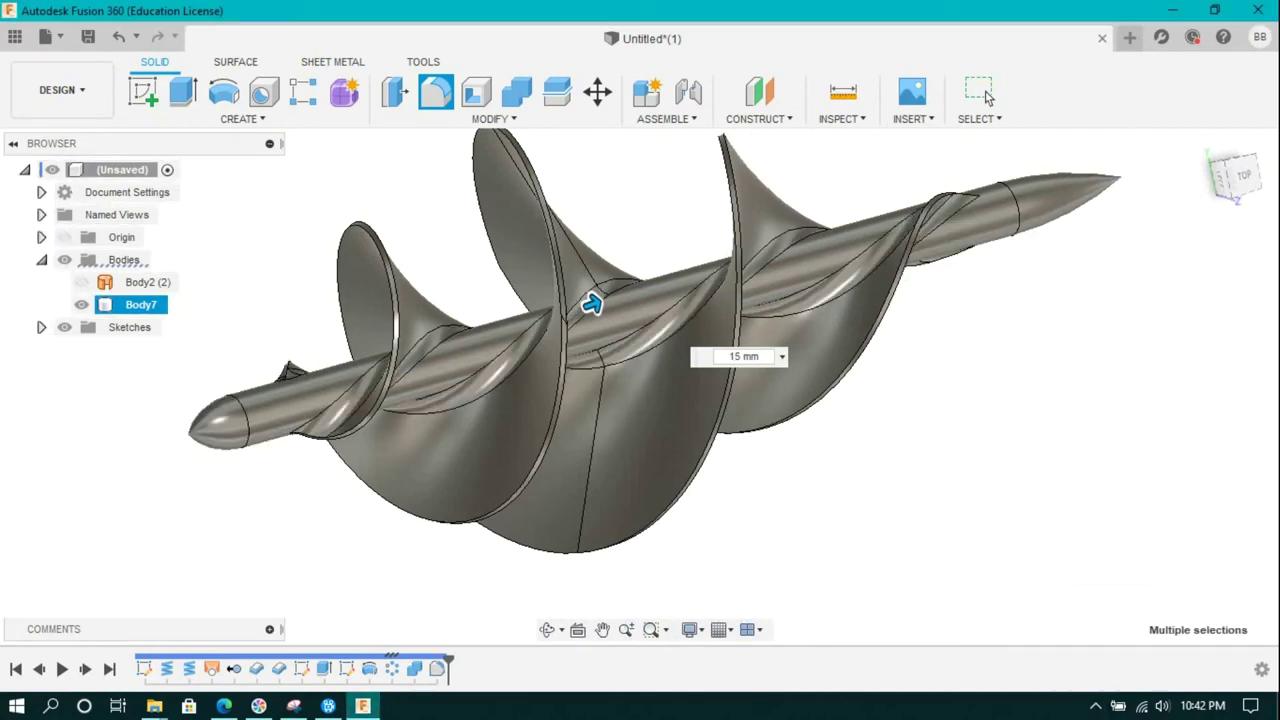
- Orbit and zoom around the filleted auger to inspect it from above and at the tip
click(986, 97)
mouse_move(700, 350)
shift+middle_down()
mouse_move(640, 386)
mouse_move(560, 300)
shift+middle_up()
click(140, 304)
scroll(640, 400, up, 3)
scroll(640, 400, down, 5)
shift+middle_drag(640, 386, 700, 330)
mouse_move(640, 386)
shift+middle_down()
mouse_move(620, 375)
mouse_move(634, 371)
shift+middle_up()
scroll(634, 371, up, 3)
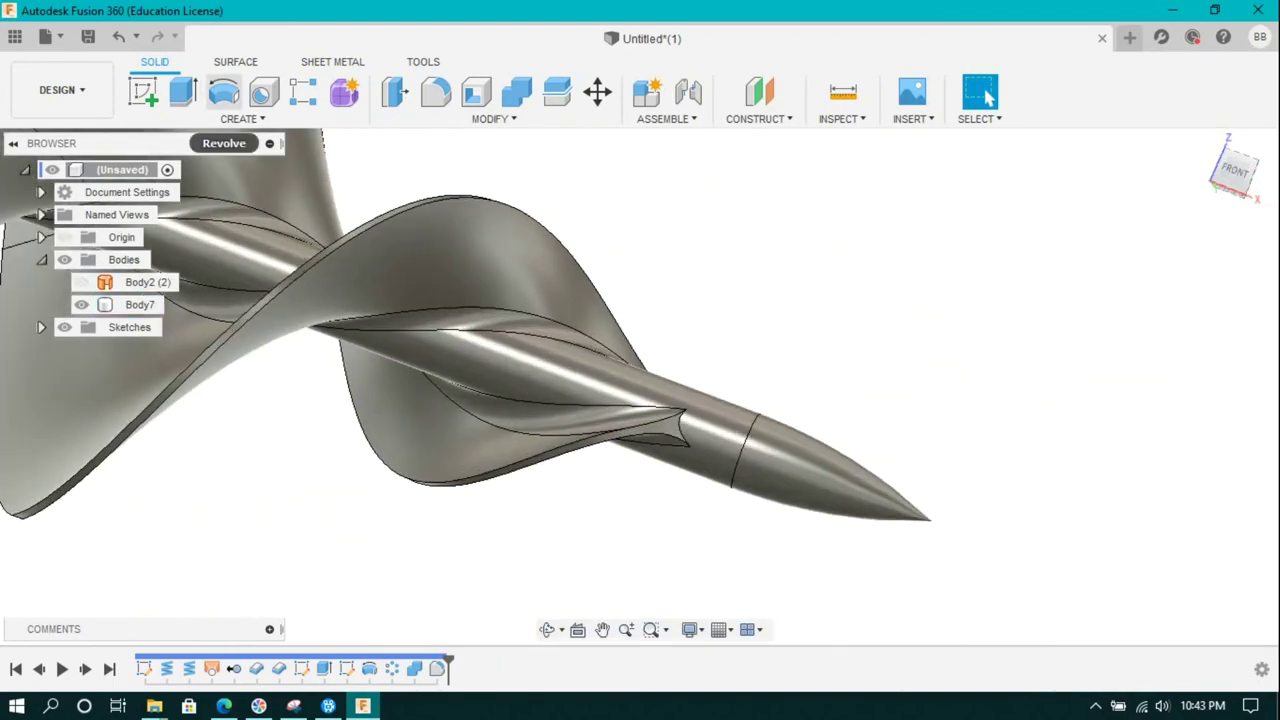
click(436, 92)
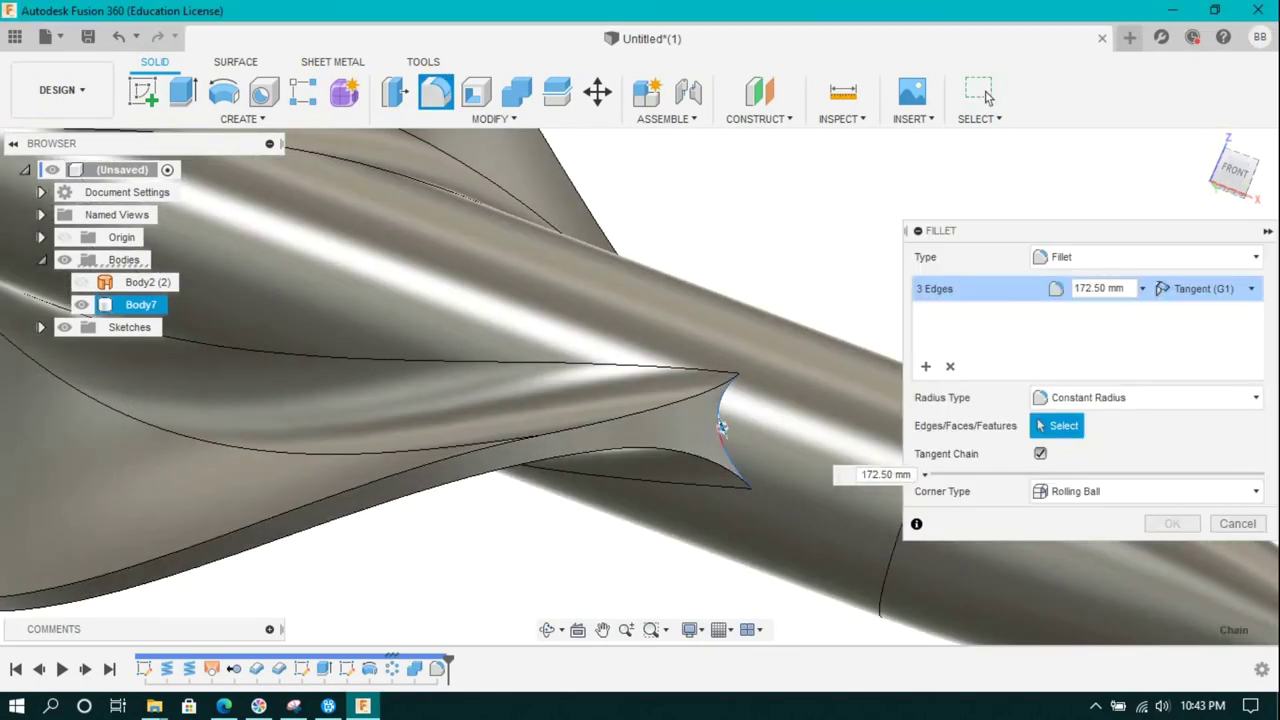
text(10)
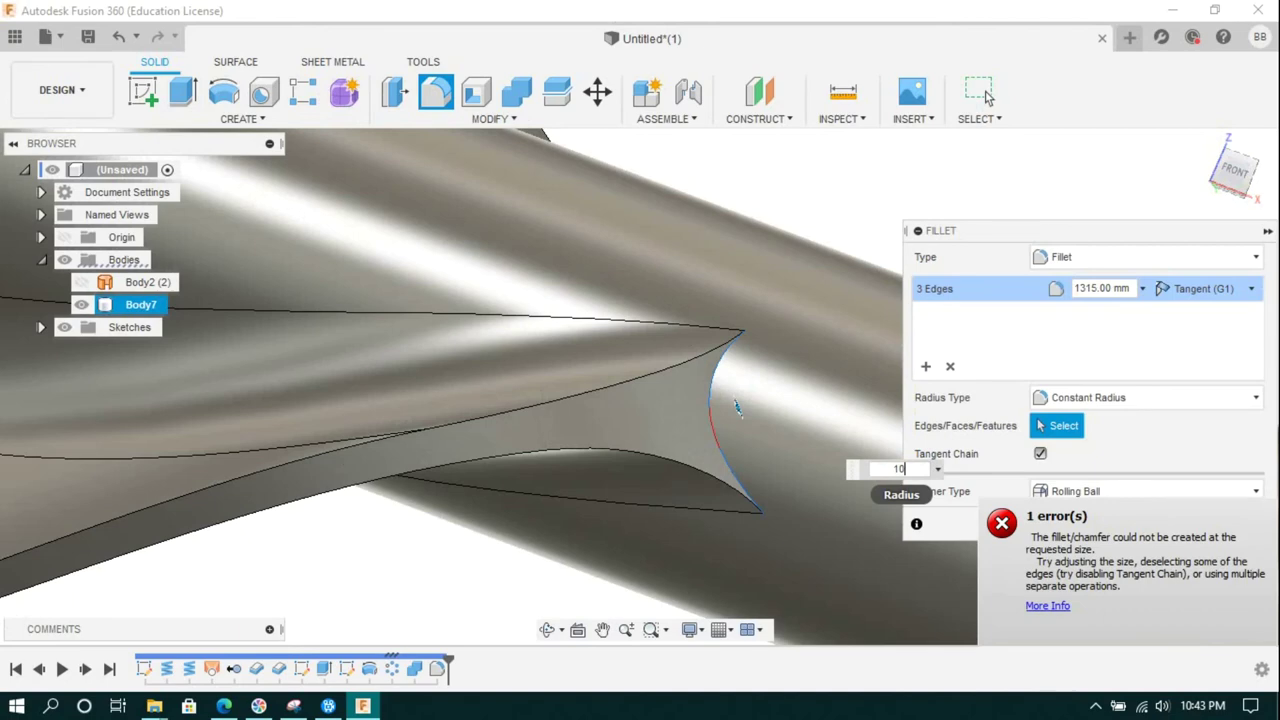
key(Return)
scroll(736, 407, down, 10)
scroll(682, 398, up, 3)
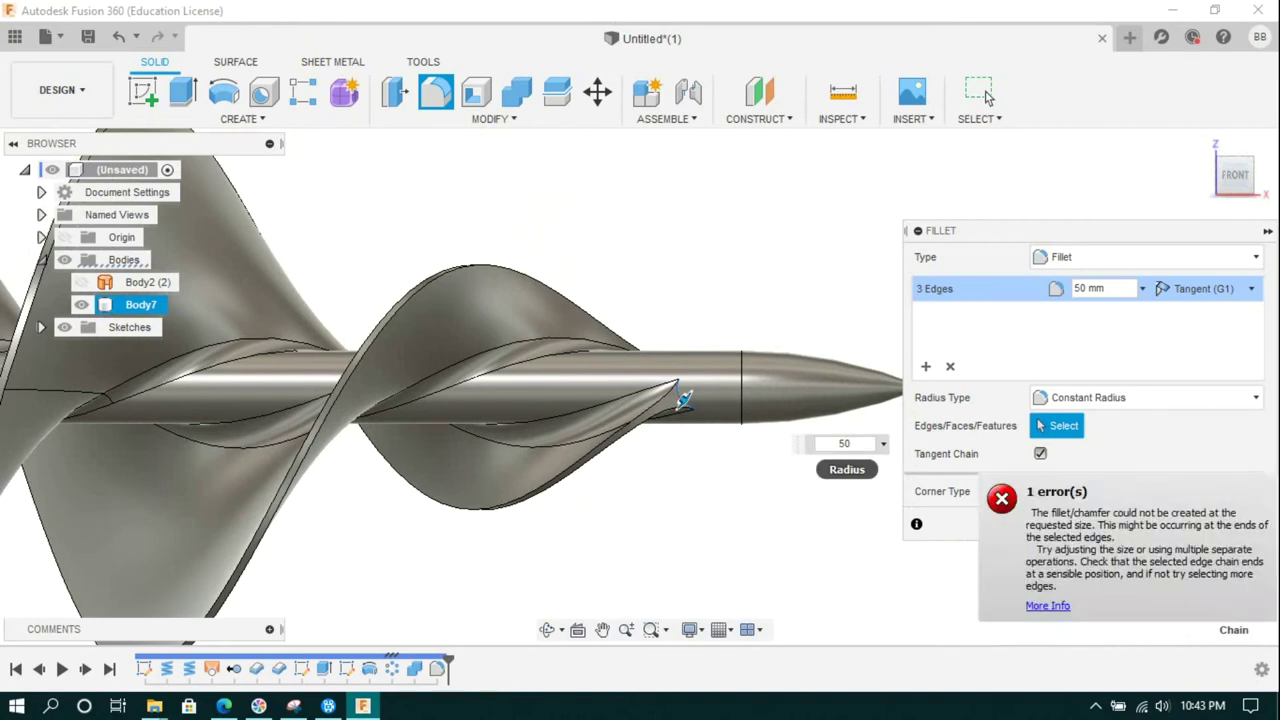
click(980, 92)
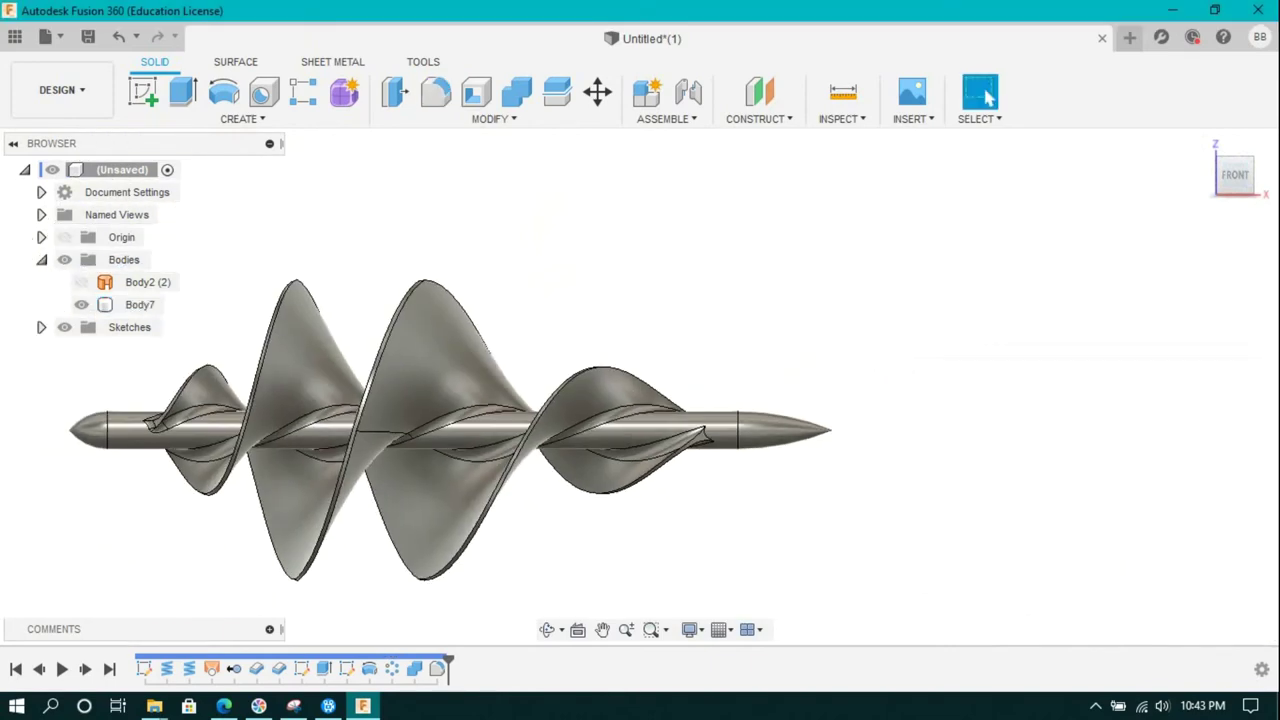
click(1203, 142)
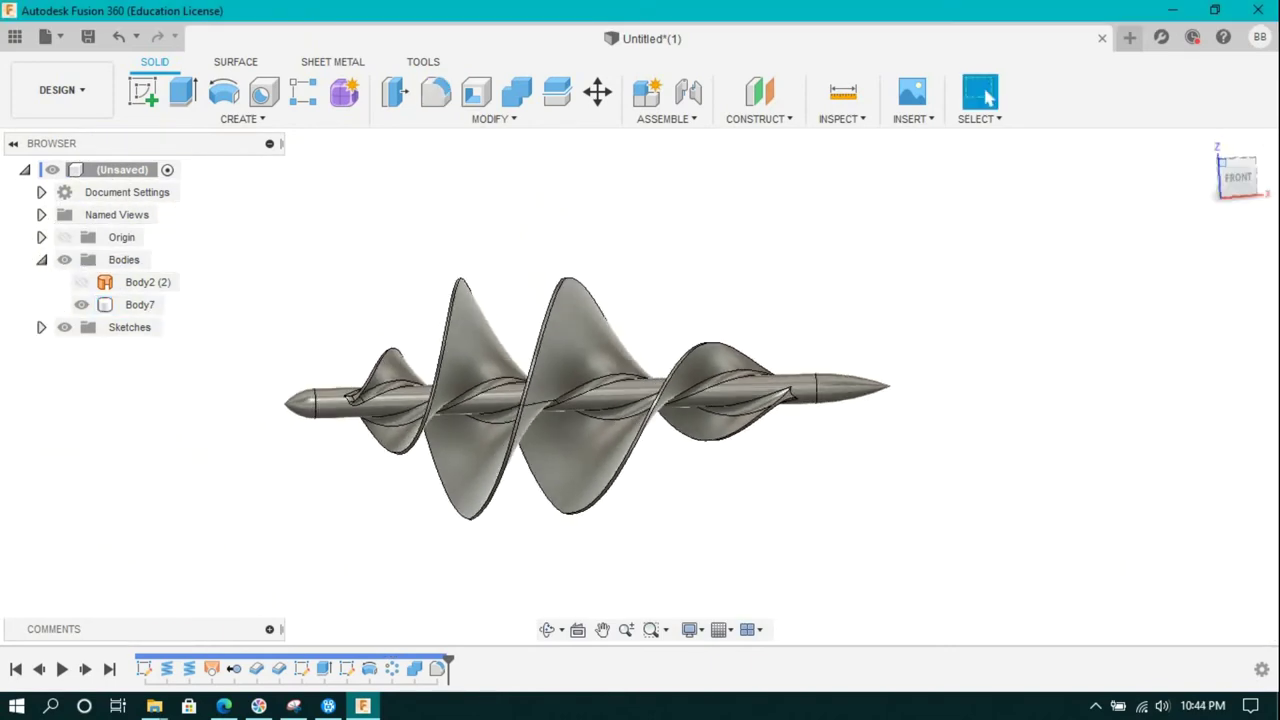
click(62, 90)
- Switch to the Render workspace and apply Carbon Fiber - Plain to the auger
click(42, 168)
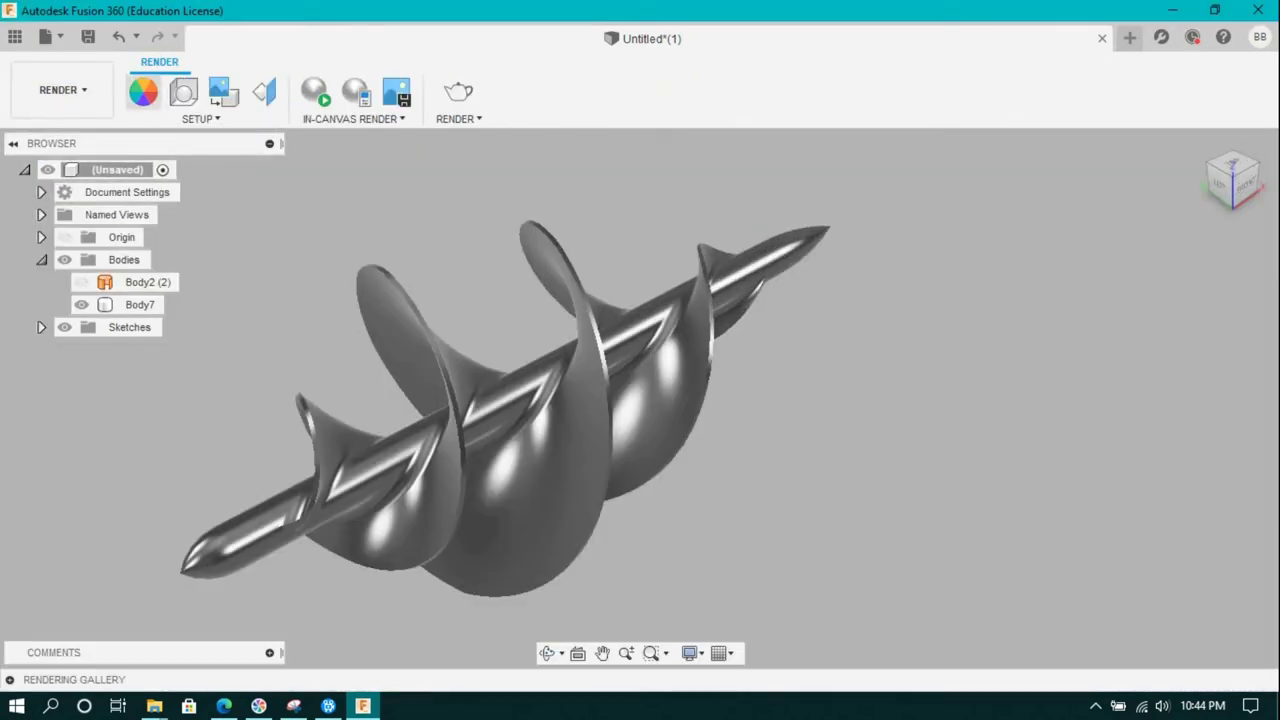
click(143, 91)
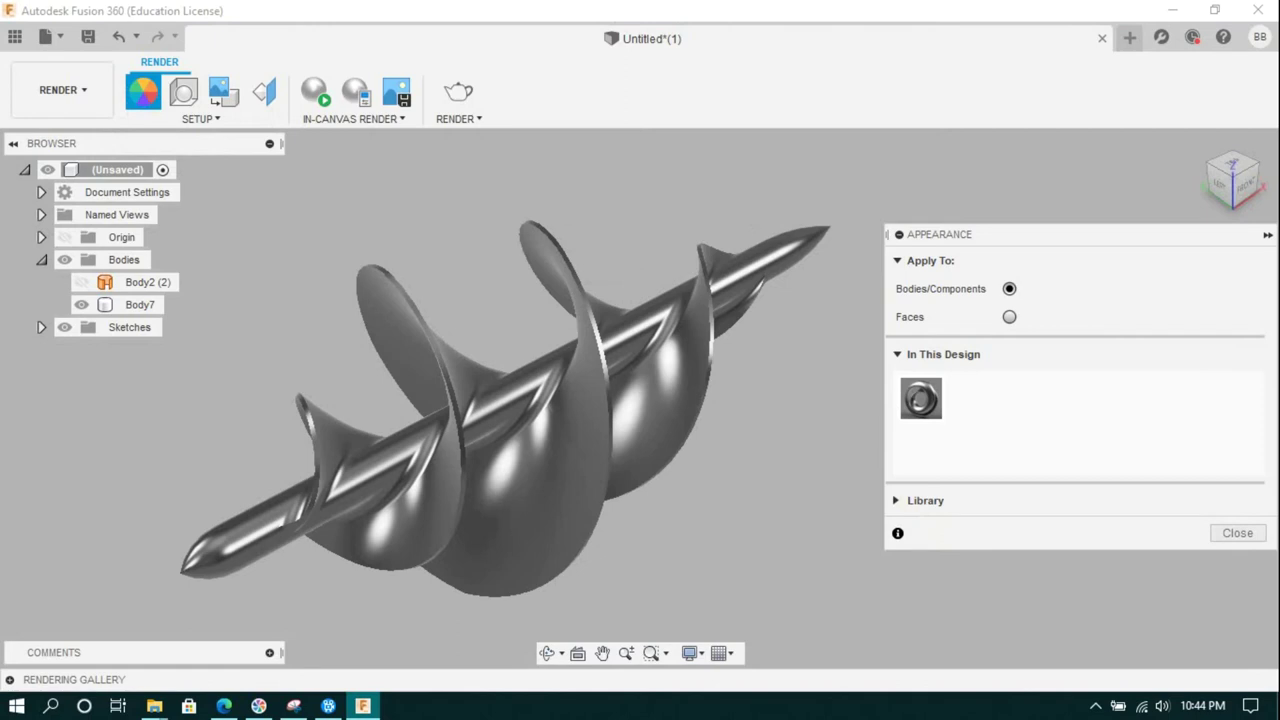
scroll(1000, 493, down, 3)
click(943, 493)
click(955, 449)
click(140, 304)
drag(943, 485, 500, 420)
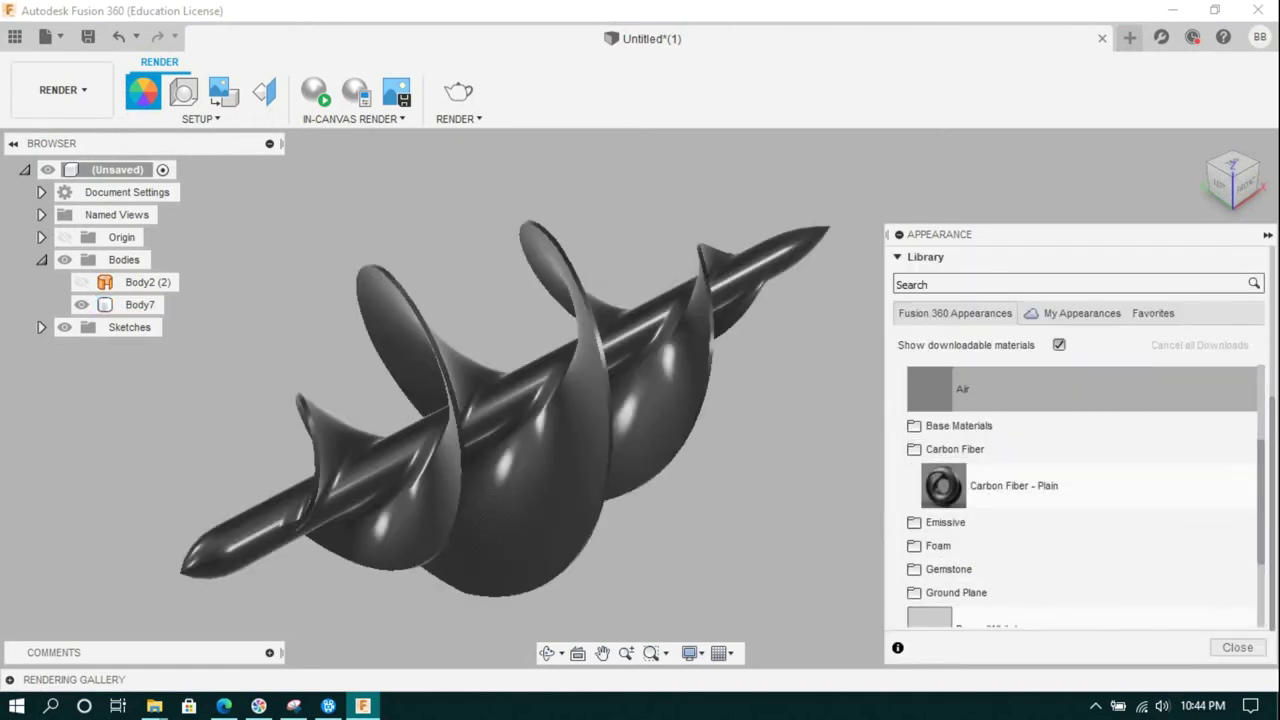
- Edit the carbon fibre: scale 75, rotation 4, roughness 0.347, reflectance 0.010, dark brownish colour
right_click(969, 380)
click(1004, 391)
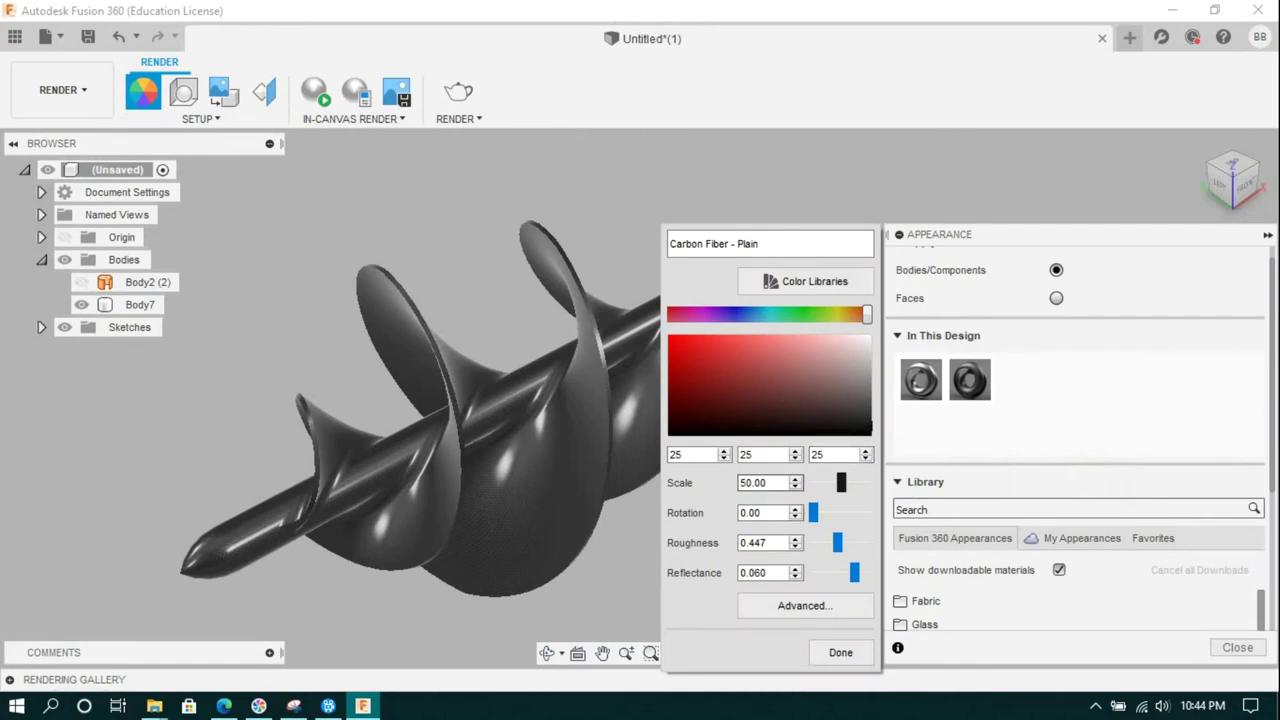
drag(820, 482, 855, 482)
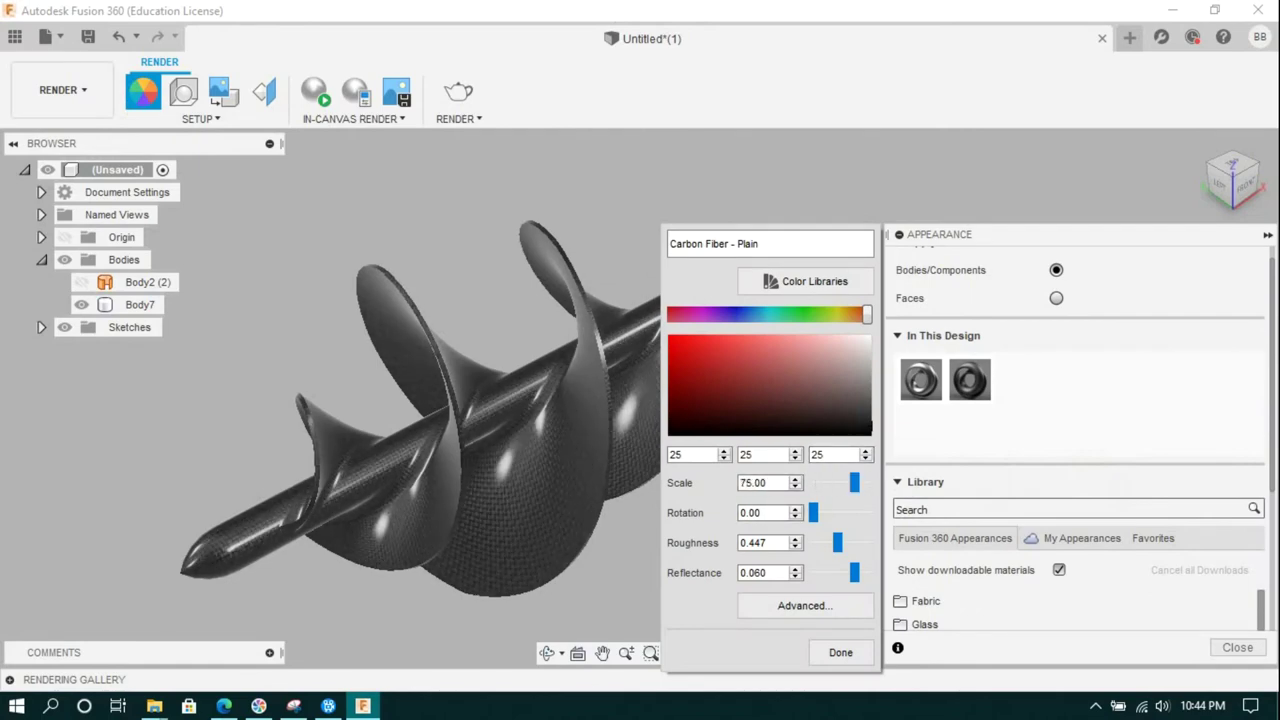
key(Tab)
key(Up)
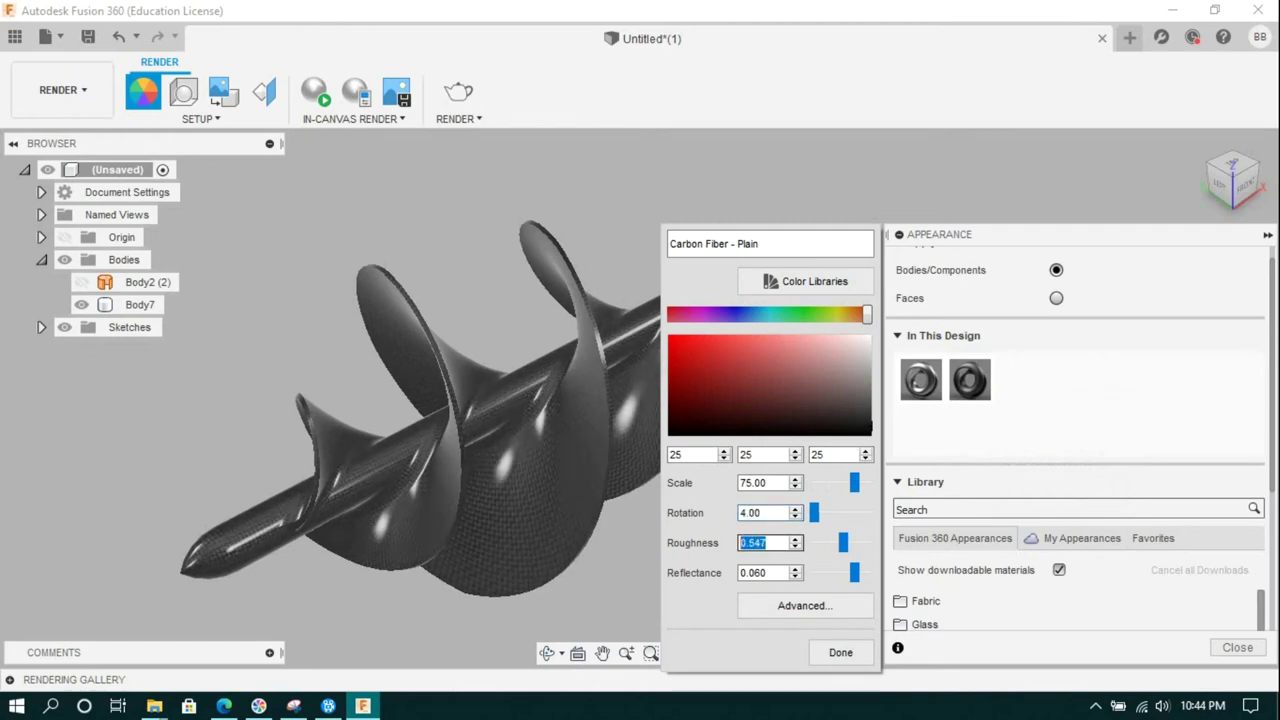
key(Down)
key(Down)
key(Down)
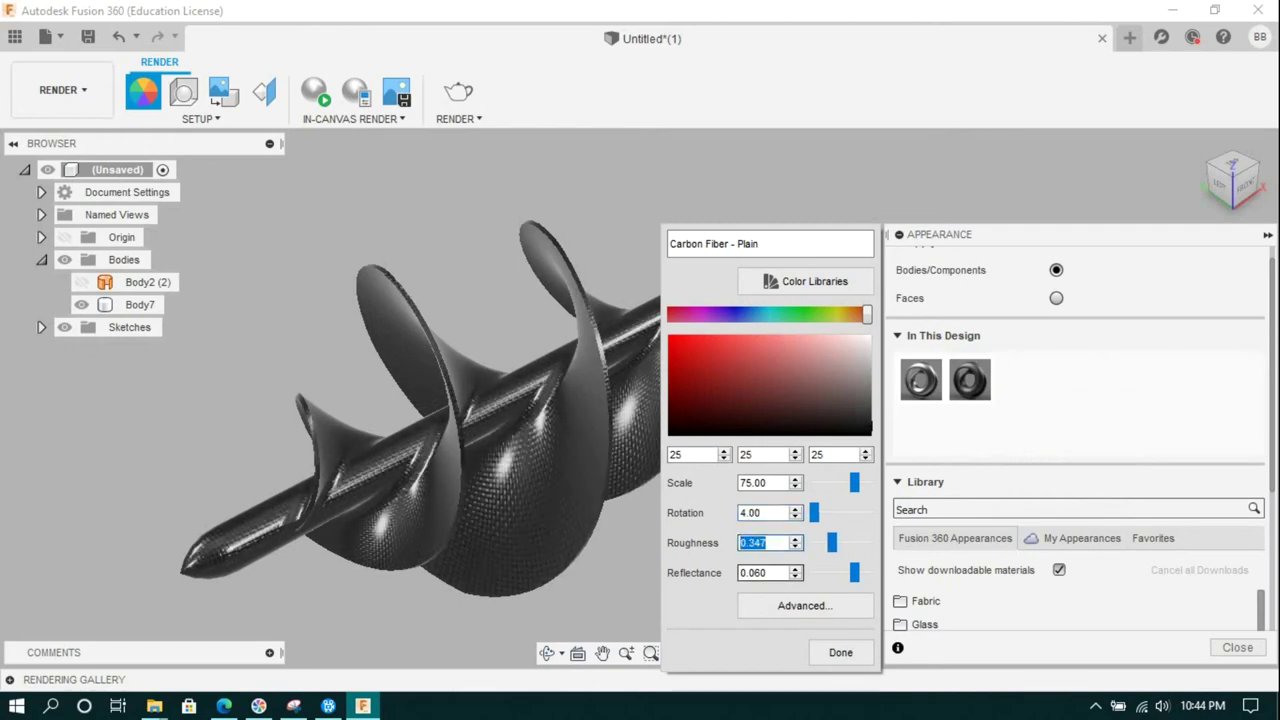
key(Down)
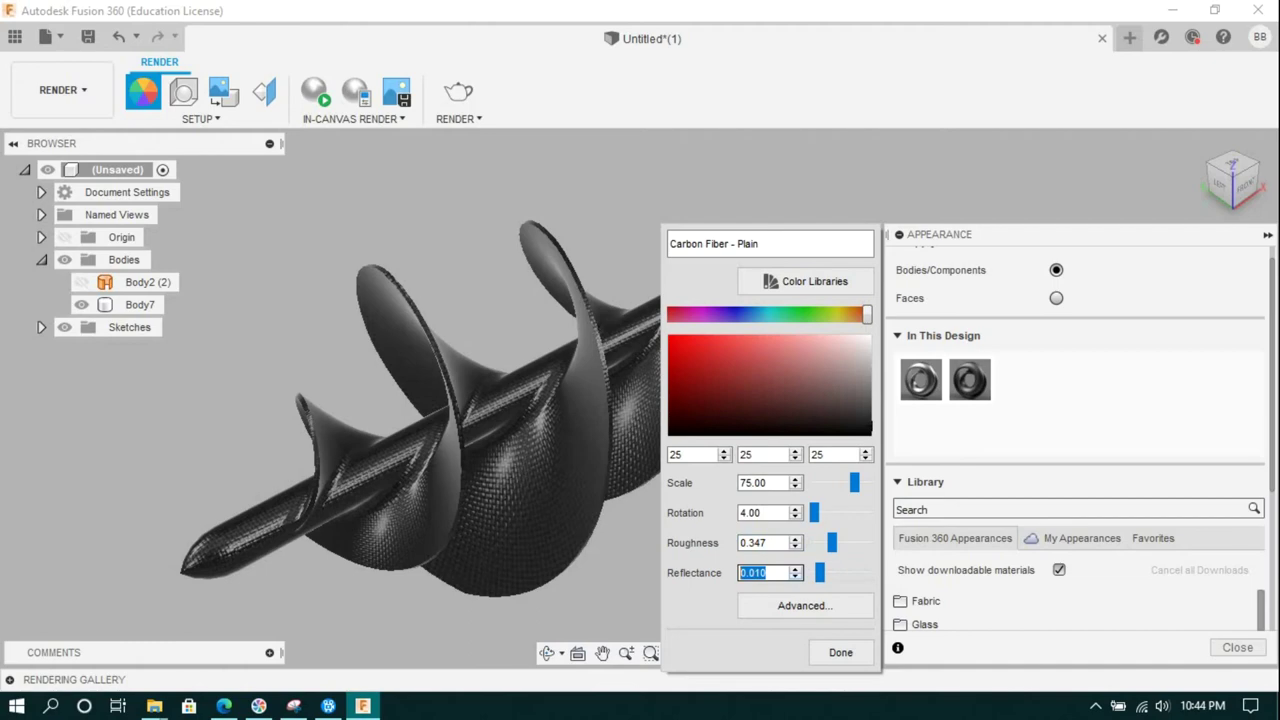
click(689, 348)
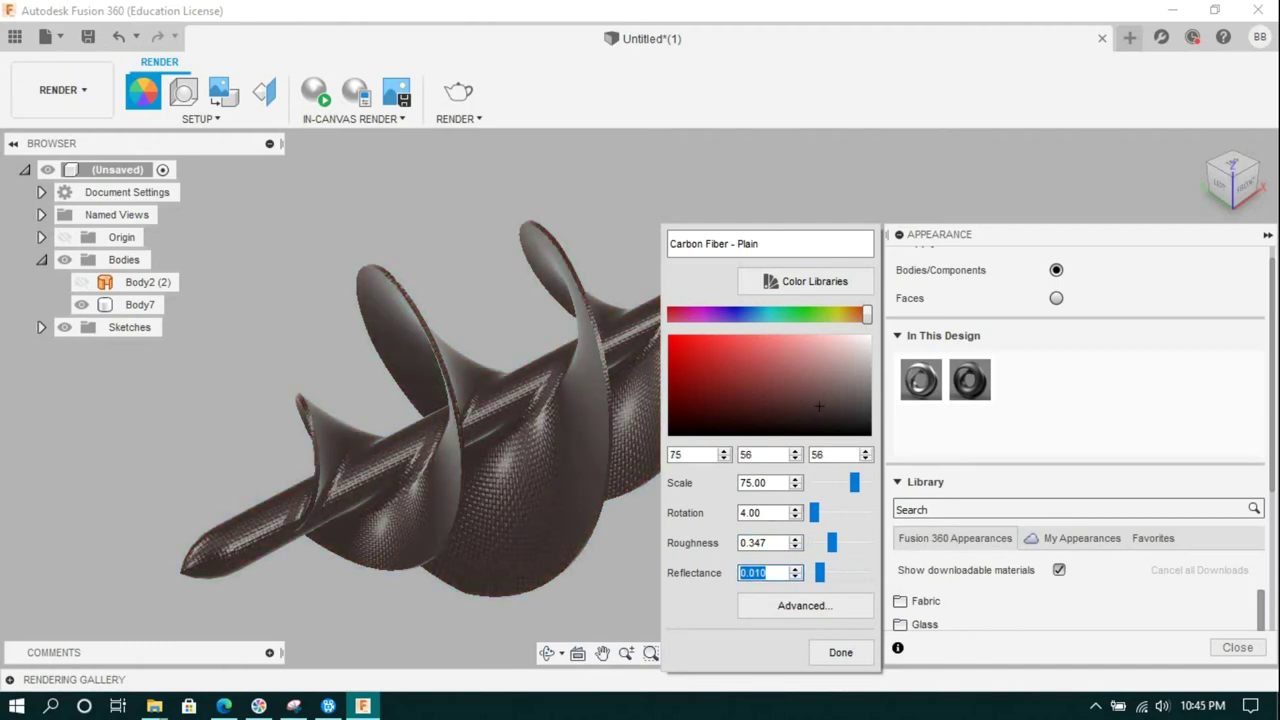
click(840, 652)
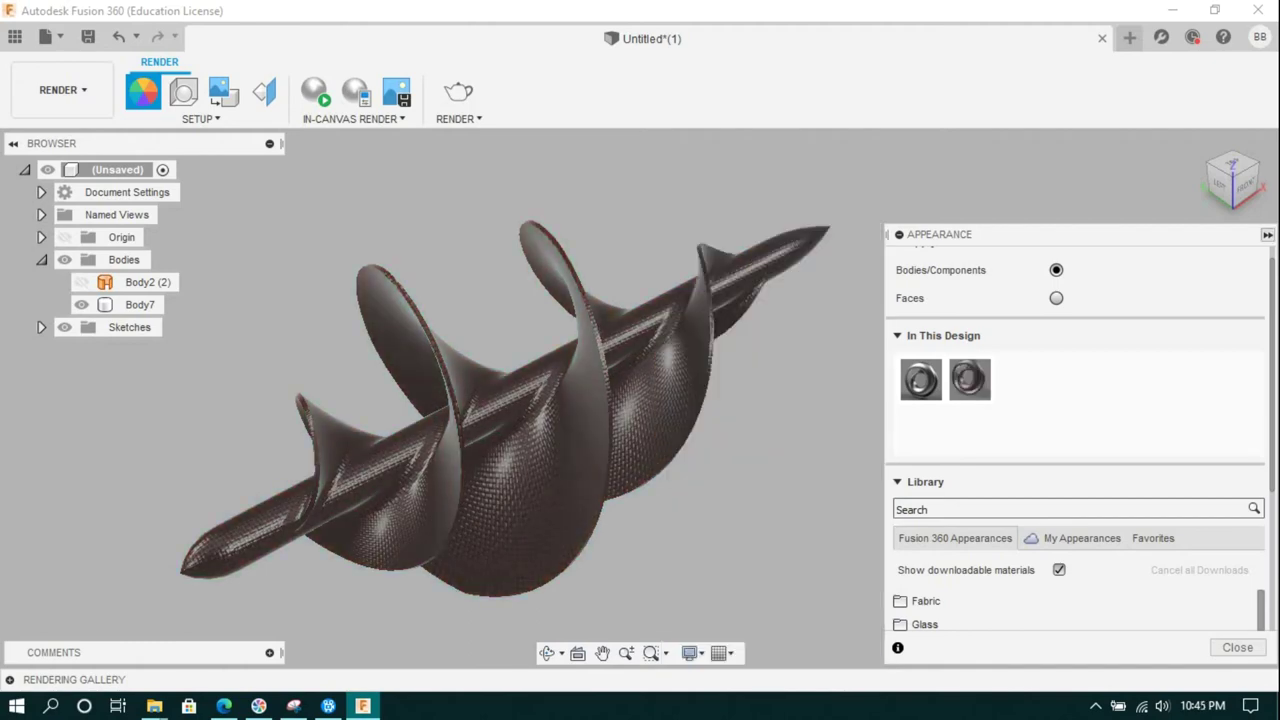
- Close the appearance panel and zoom to review the carbon-fibre auger
click(1237, 647)
click(140, 304)
scroll(480, 380, up, 3)
key(Escape)
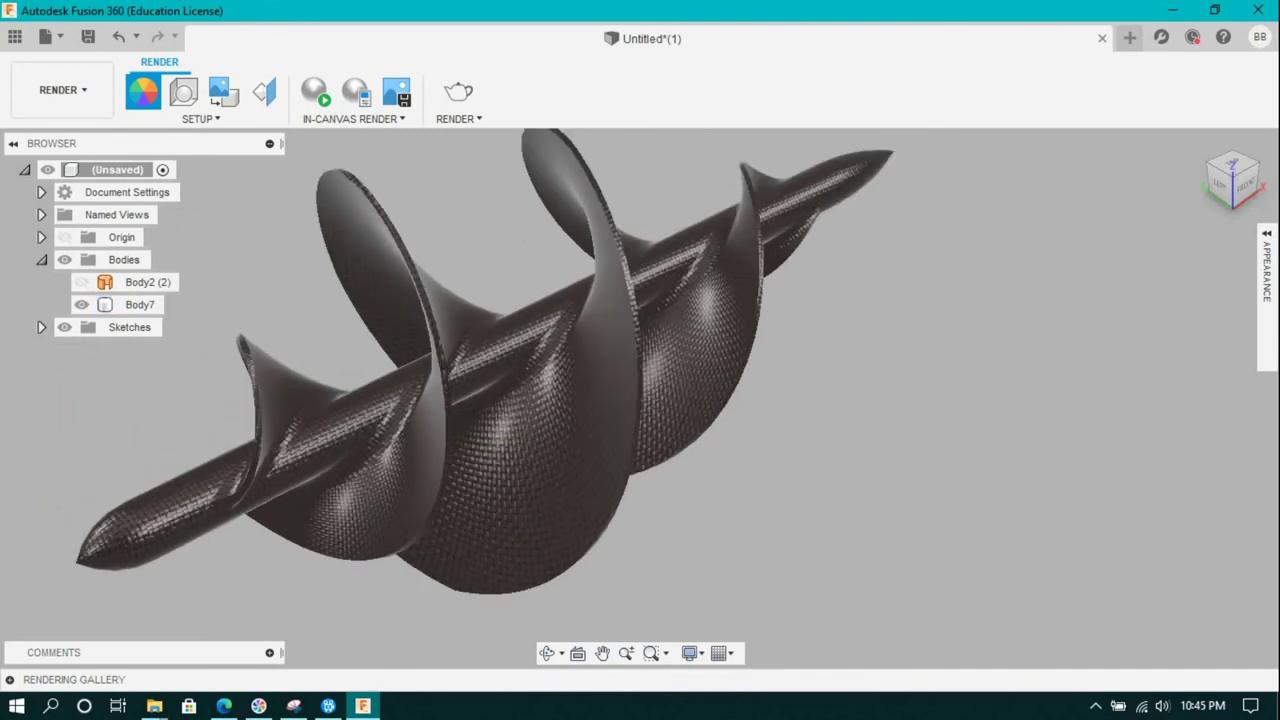
scroll(534, 545, down, 2)
scroll(534, 545, down, 2)
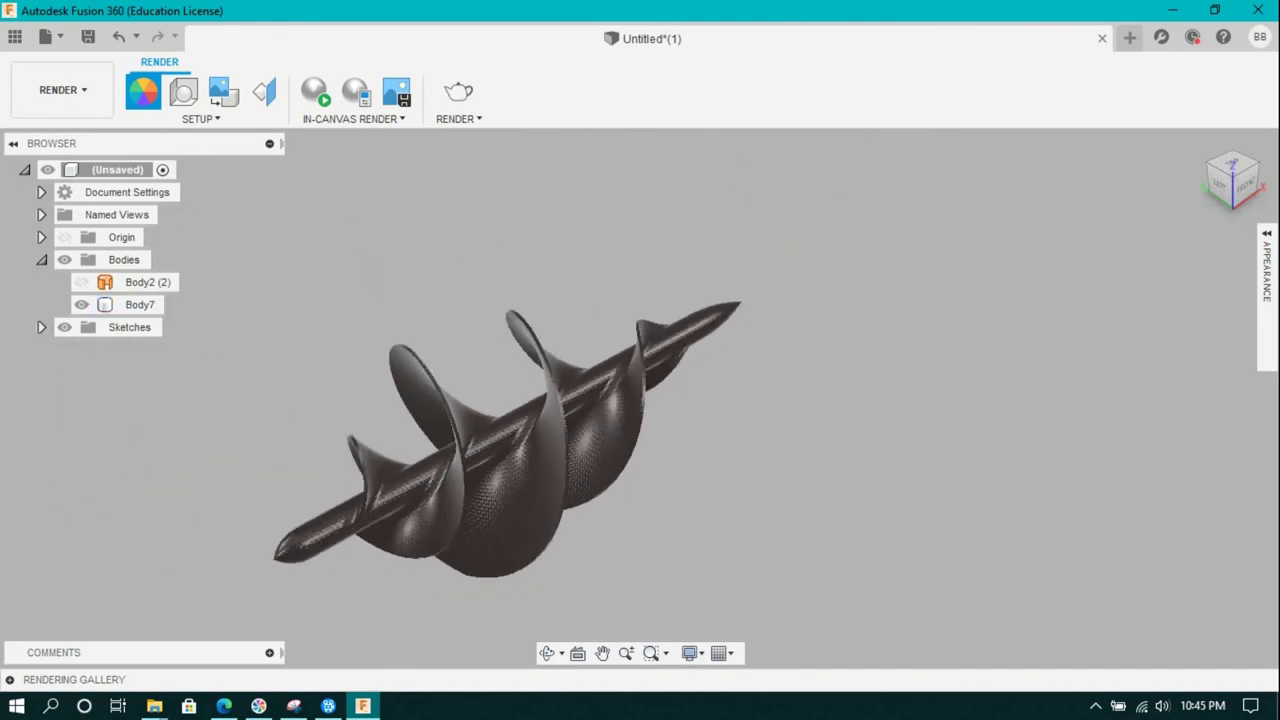
scroll(740, 600, up, 2)
scroll(740, 600, up, 1)
click(690, 653)
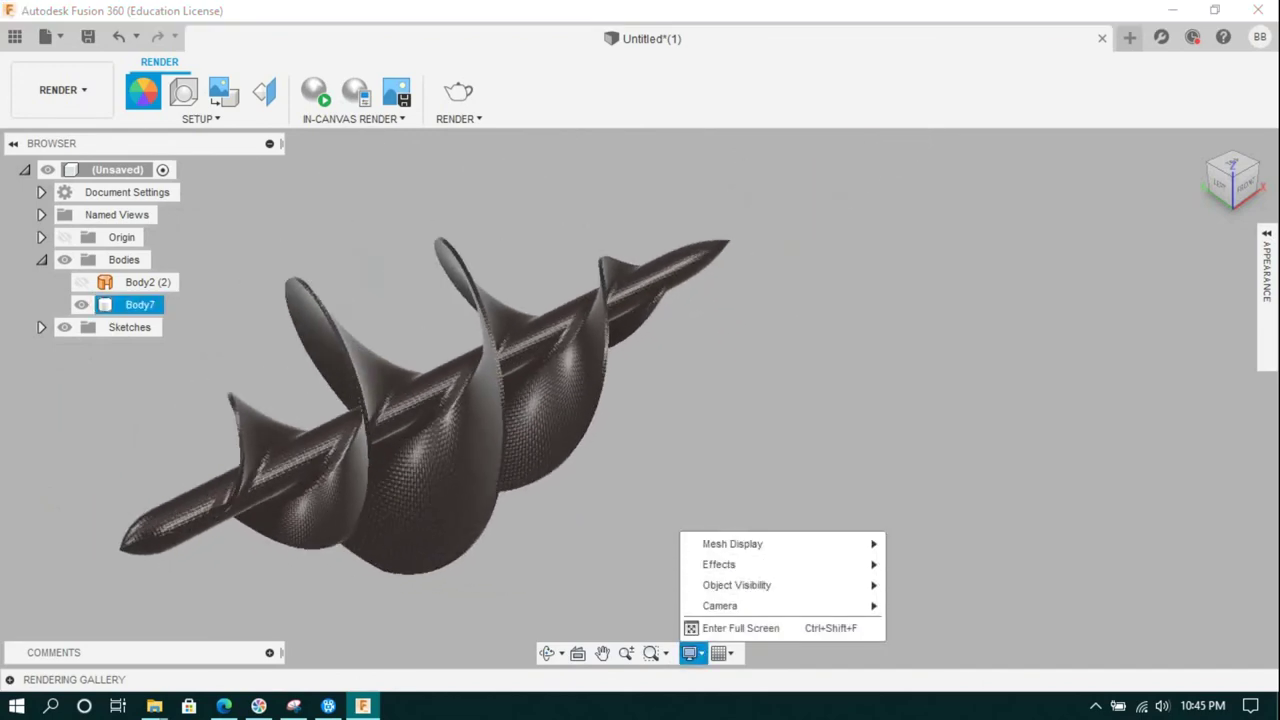
- Set the scene background to white (255,254,254) and the camera to orthographic
click(355, 92)
click(183, 91)
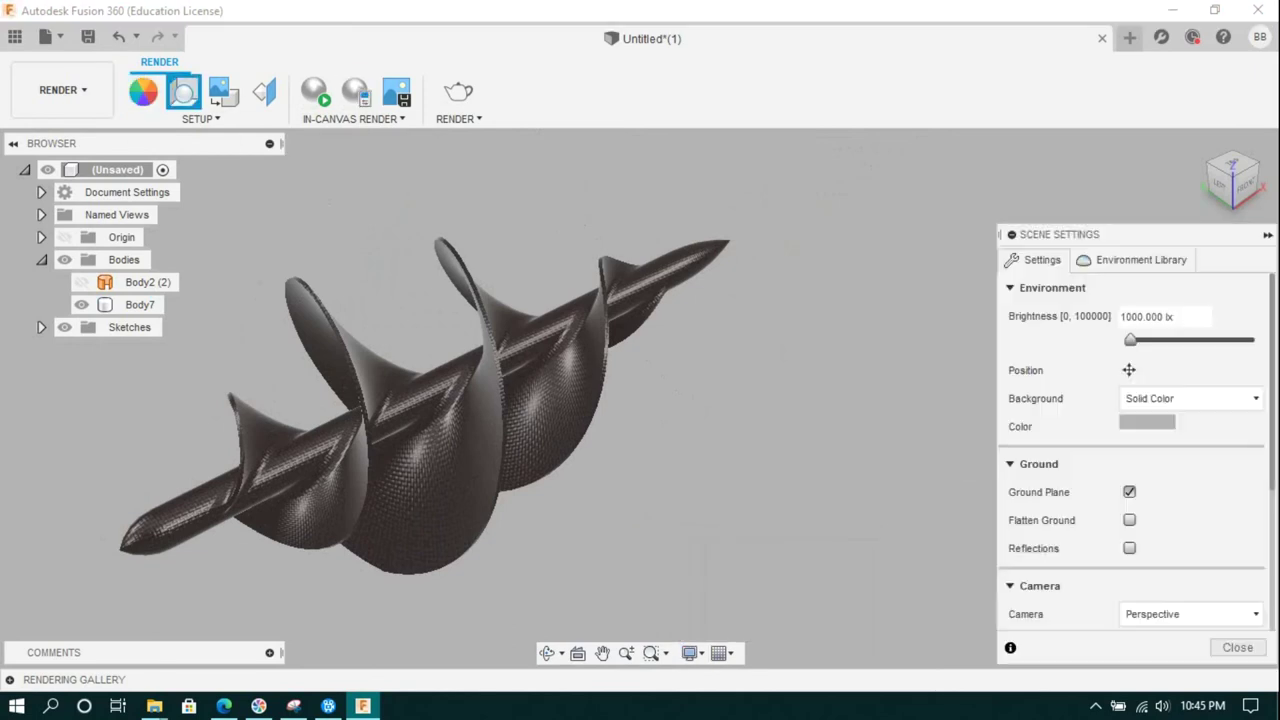
click(1147, 422)
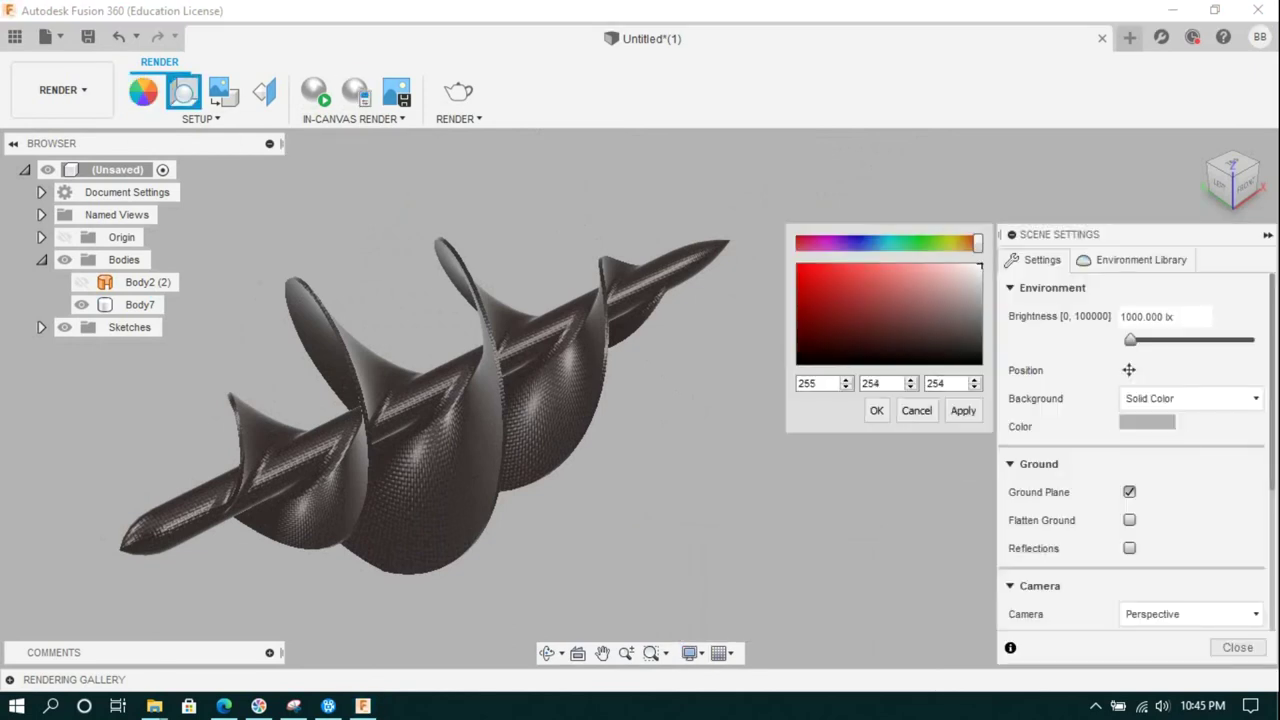
key(Return)
click(1190, 614)
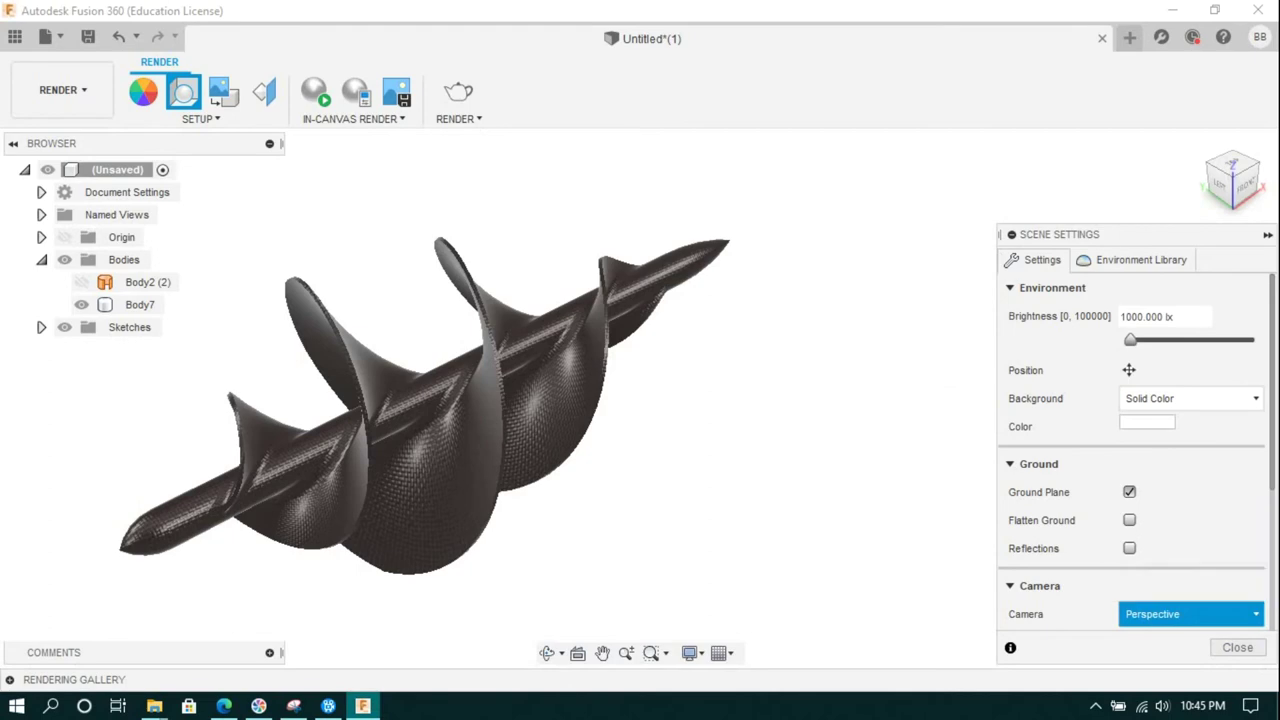
click(1157, 543)
click(1237, 647)
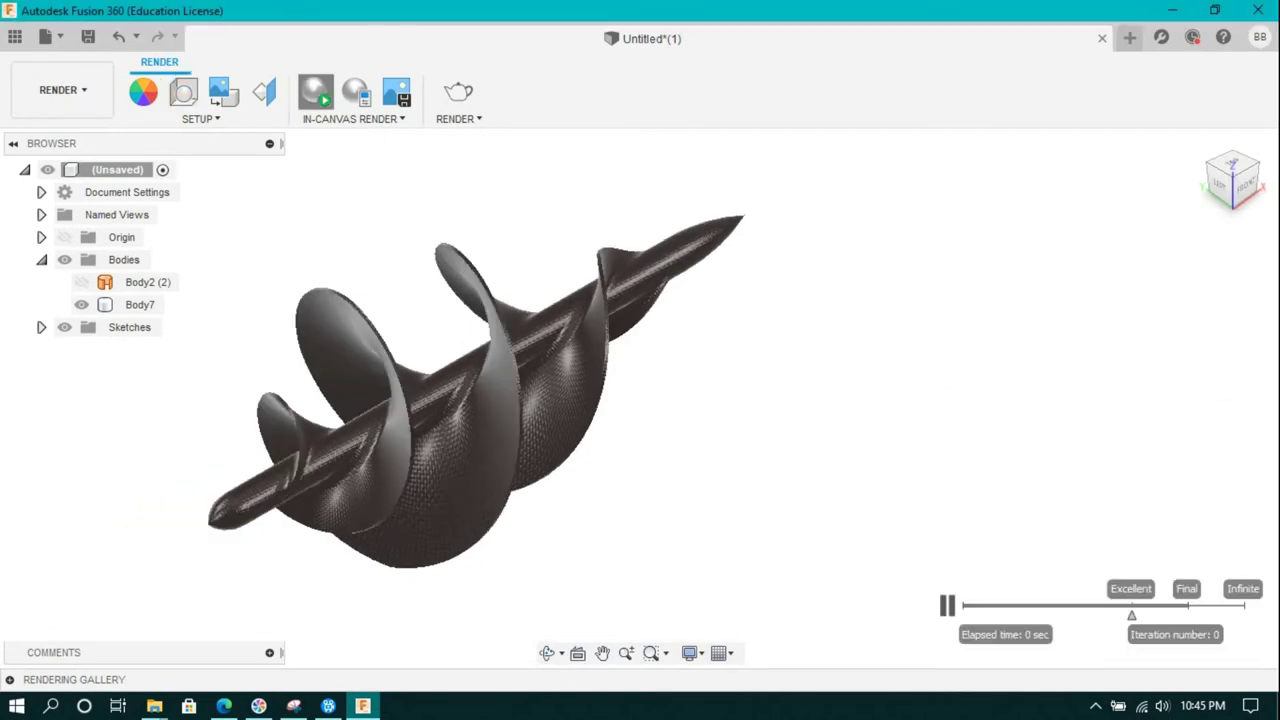
- Run an in-canvas render in full-screen view with the model tree collapsed
click(315, 92)
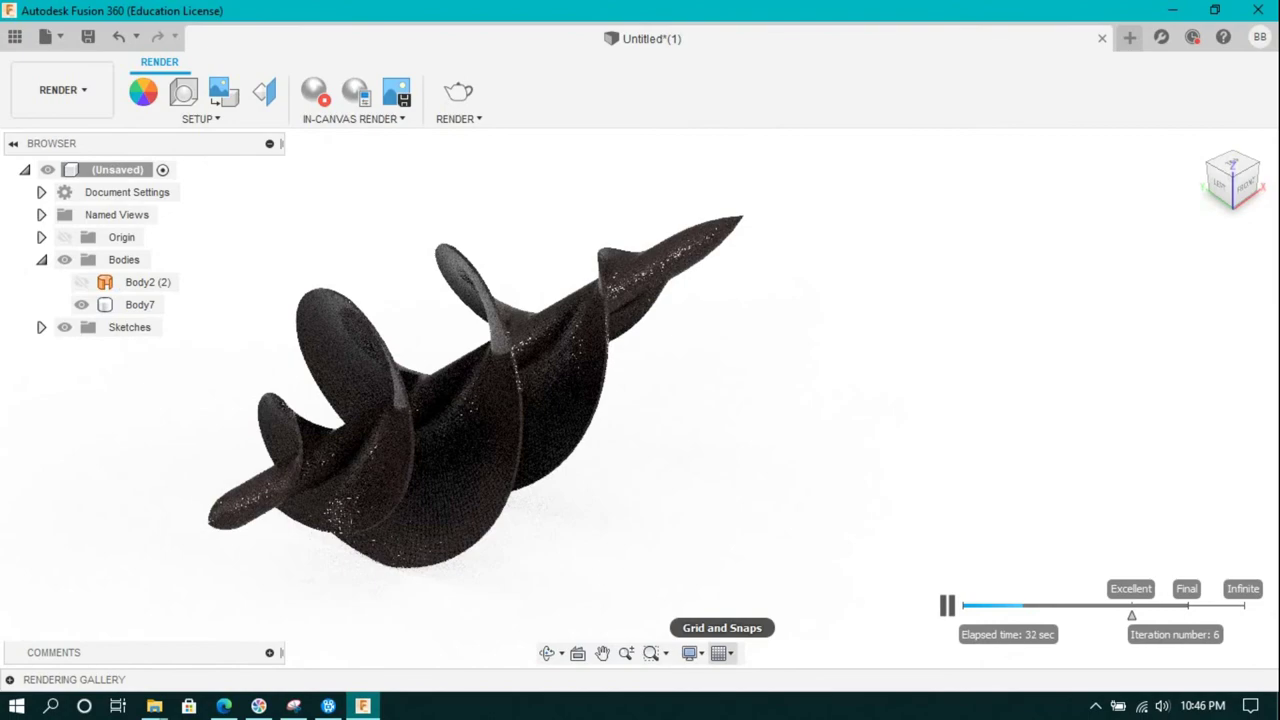
click(690, 653)
click(740, 628)
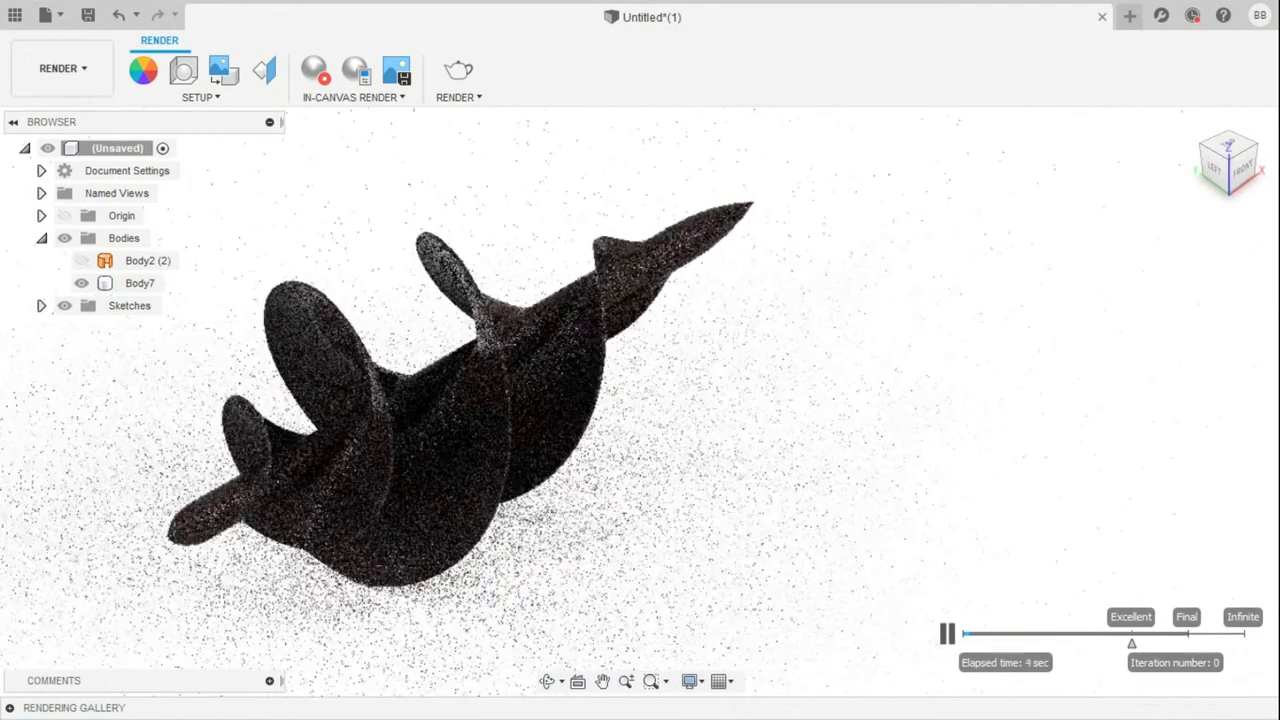
click(25, 148)
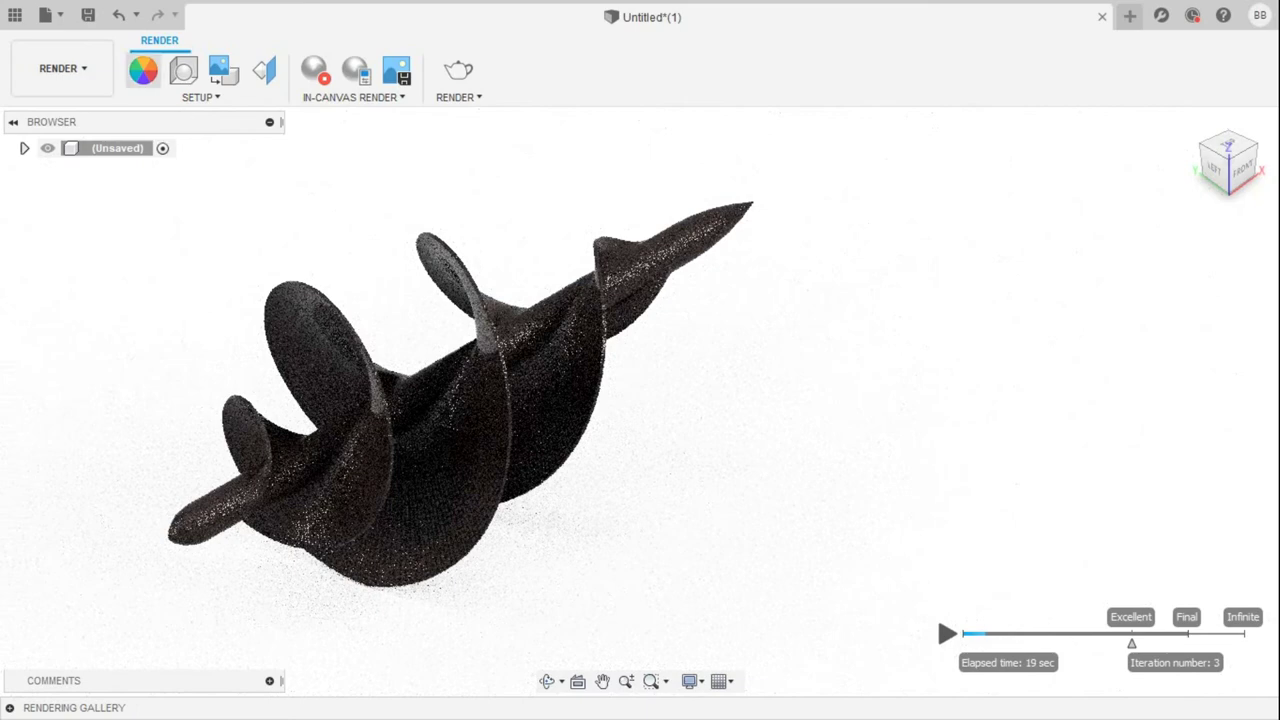
click(1267, 220)
- Tint the Steel - Satin appearance gold and apply it to the shaft faces
right_click(921, 385)
click(963, 403)
drag(866, 301, 840, 301)
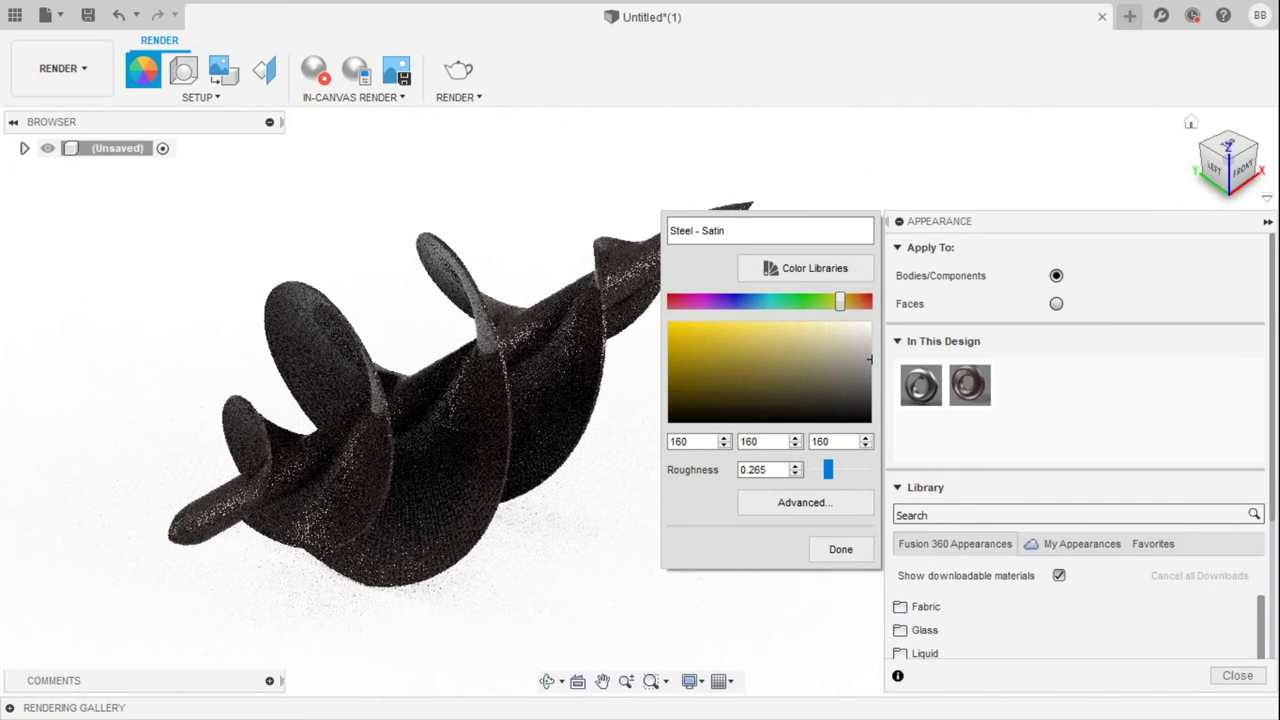
click(840, 549)
click(1056, 303)
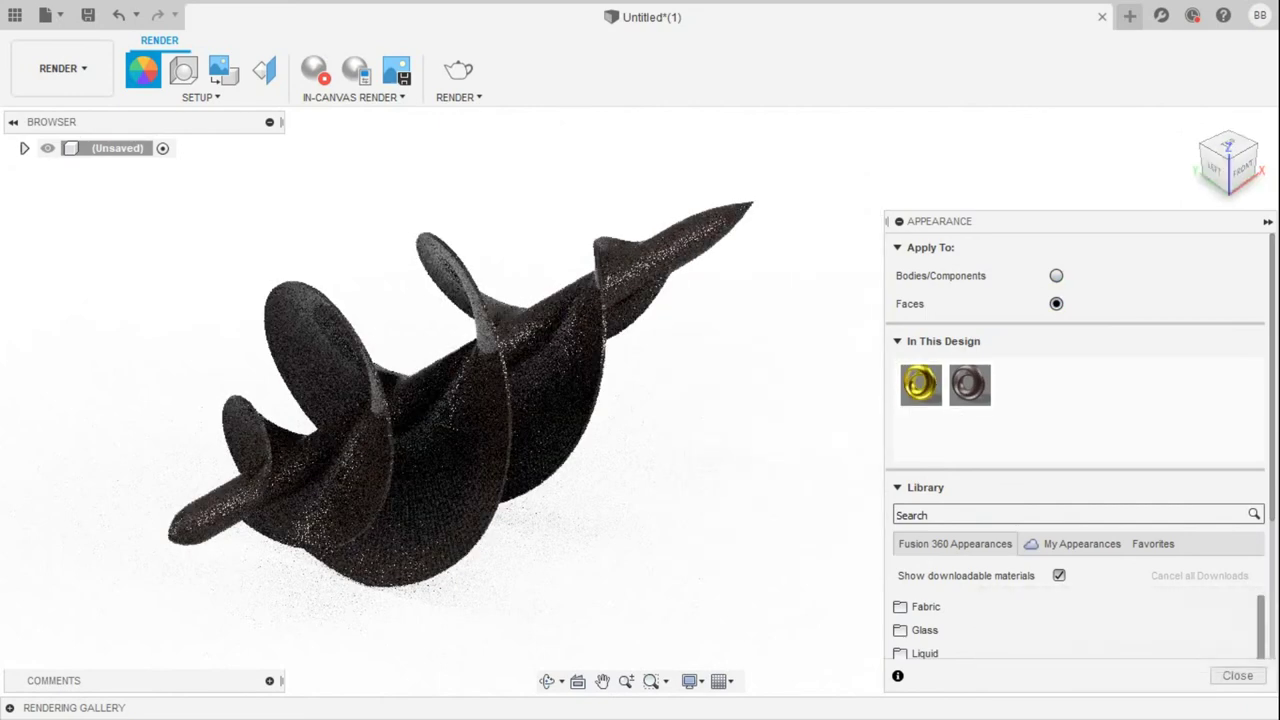
drag(921, 384, 460, 370)
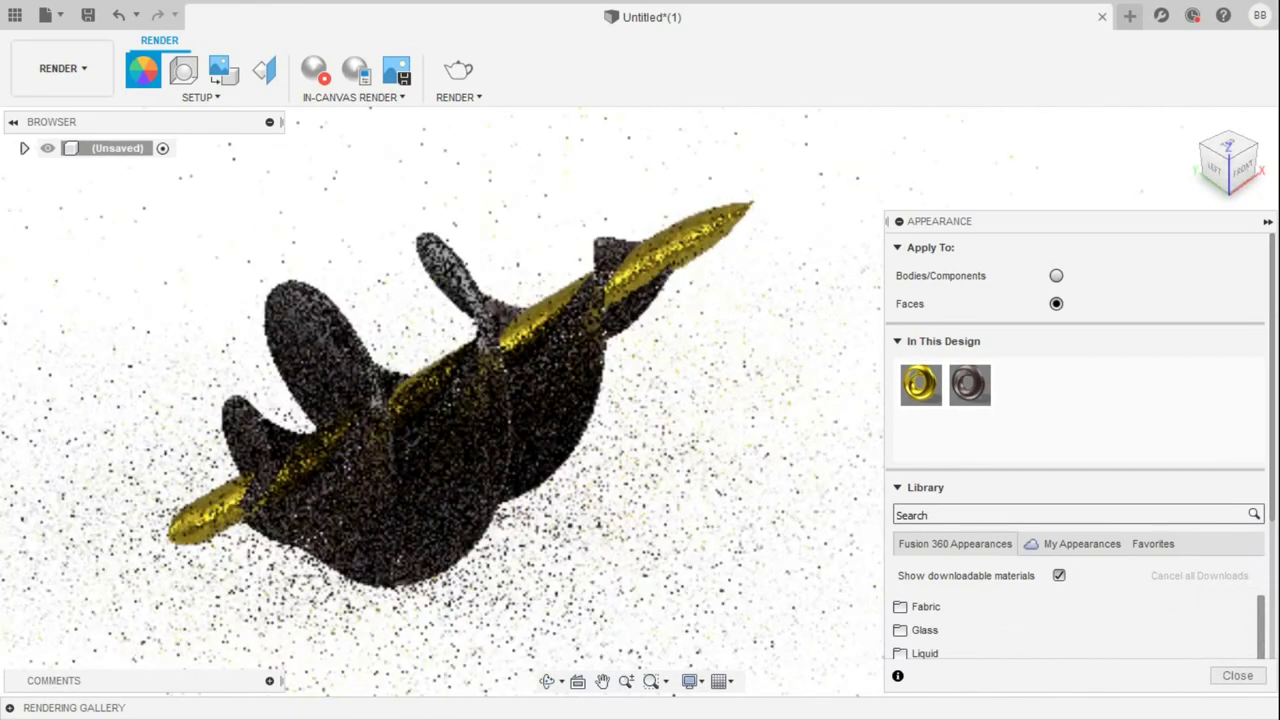
- Choose fast, simplified performance in the in-canvas render settings
click(1267, 221)
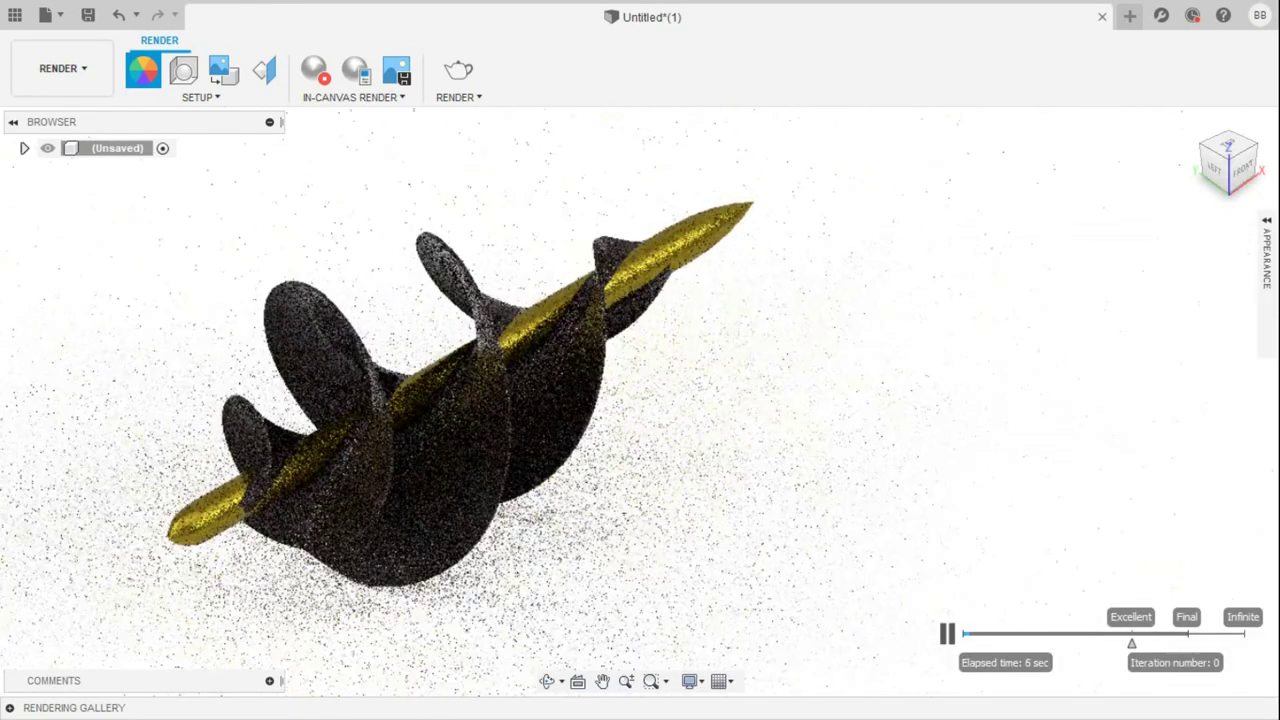
click(356, 70)
click(990, 319)
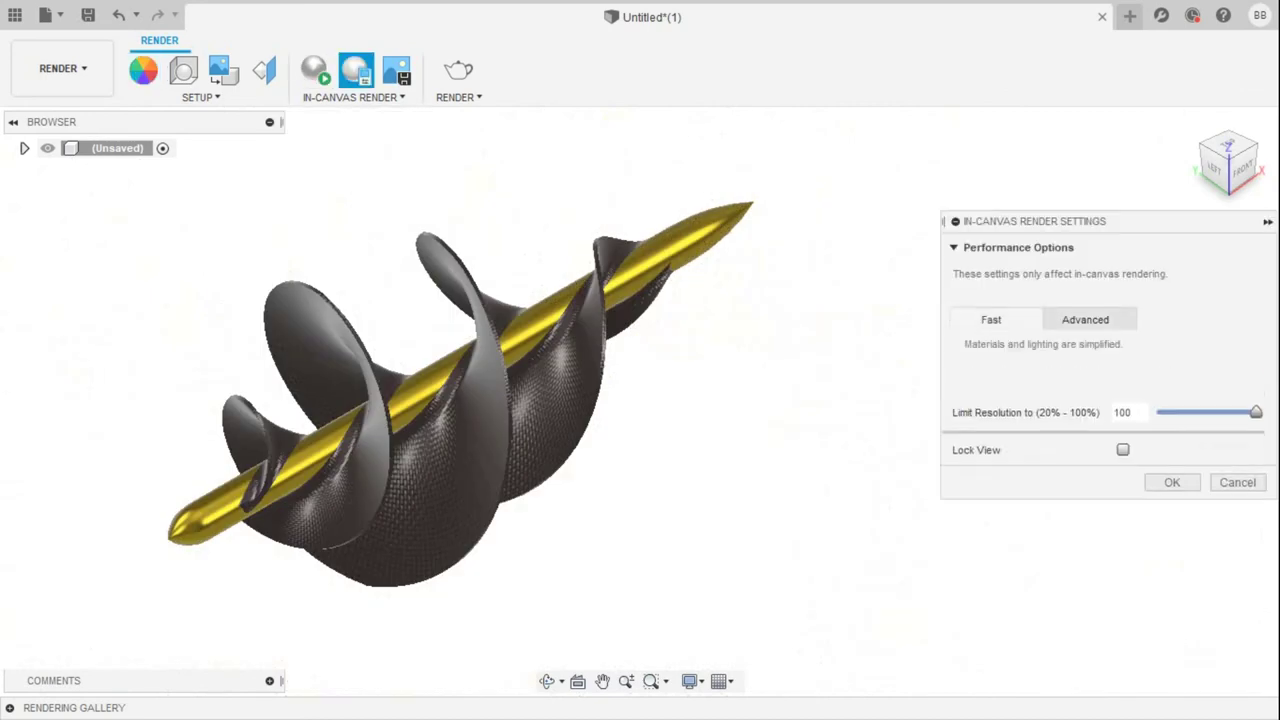
- Confirm the fast render settings and let the in-canvas render run
click(1172, 482)
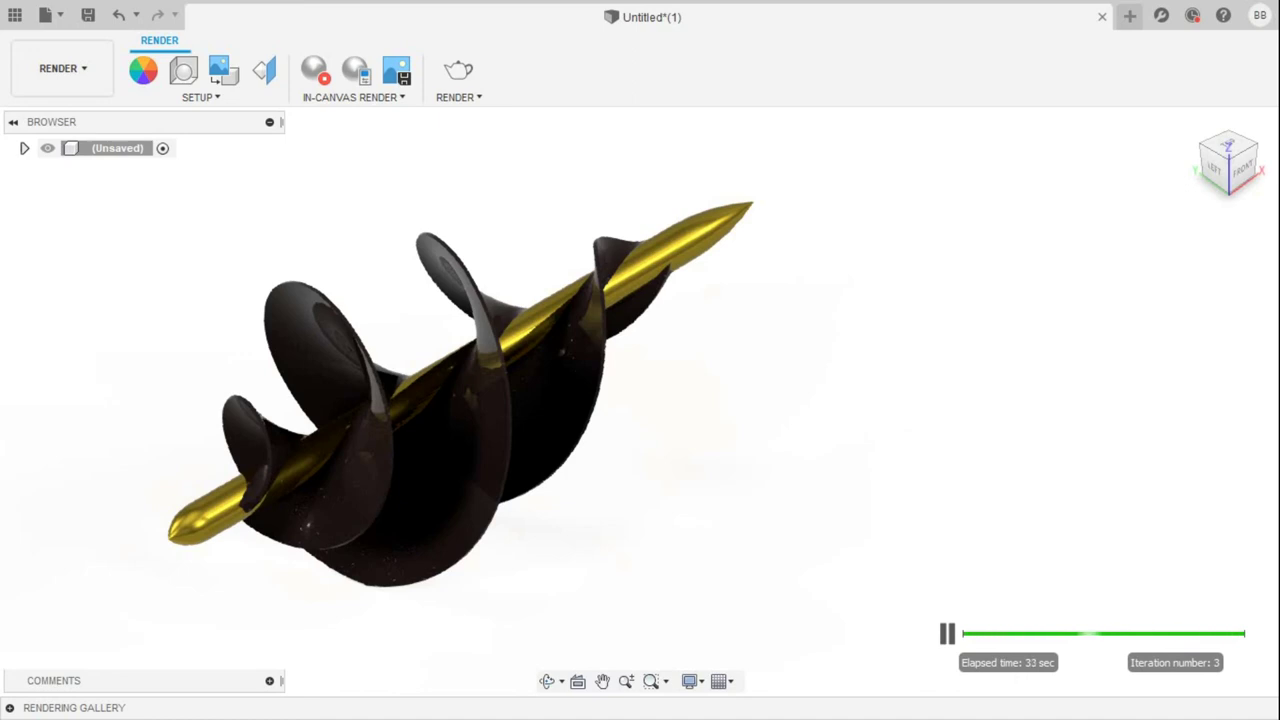
click(63, 68)
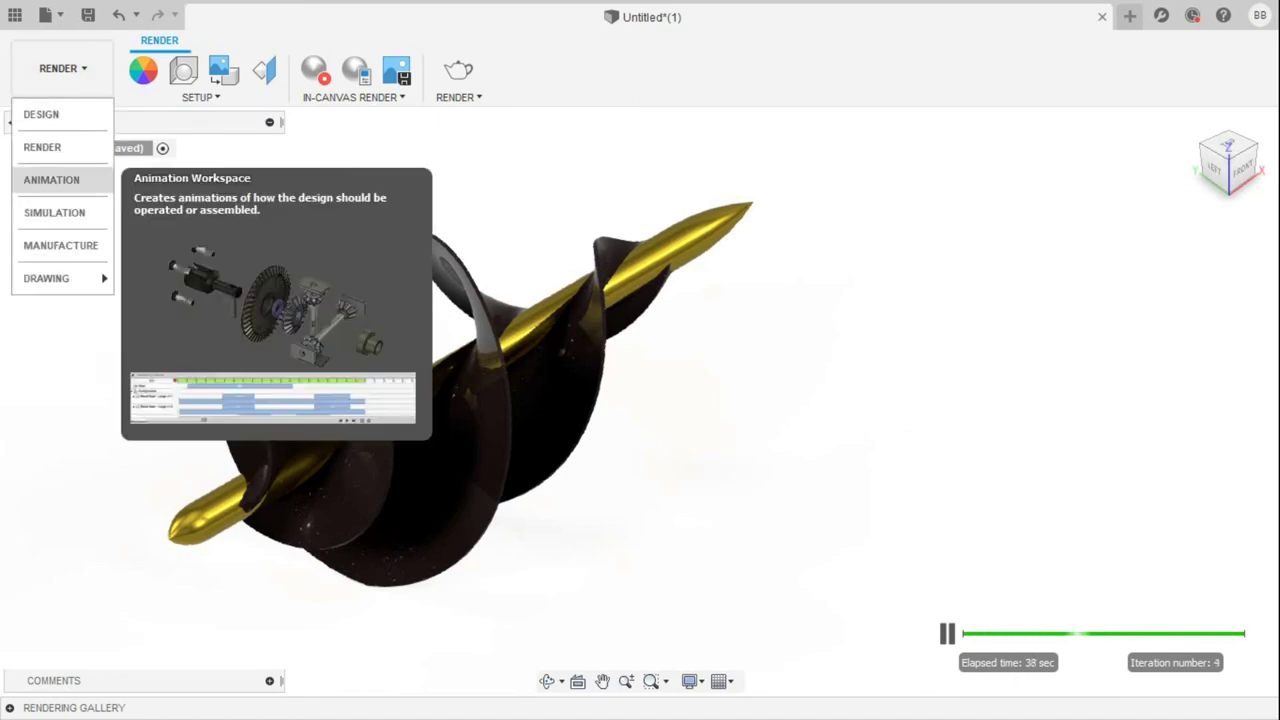
- In the Animation workspace with view recording off, rotate the auger 1440° about the X axis
click(69, 177)
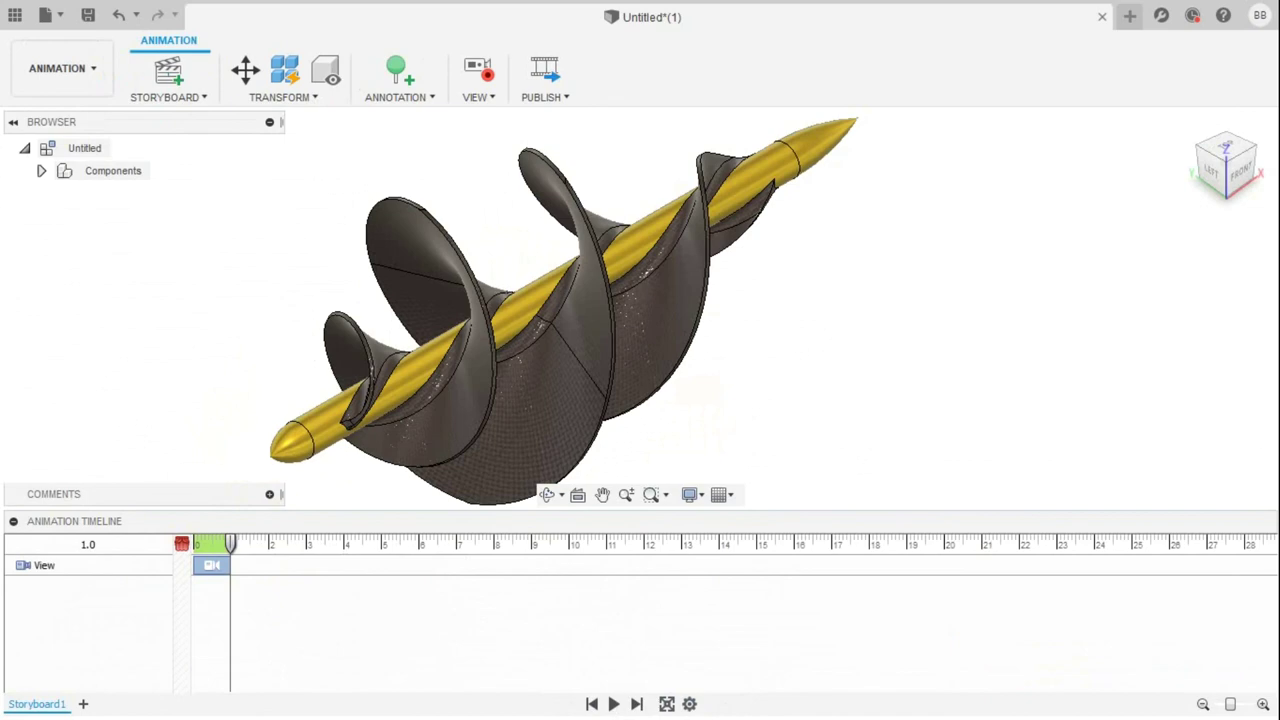
click(478, 70)
click(246, 70)
click(650, 260)
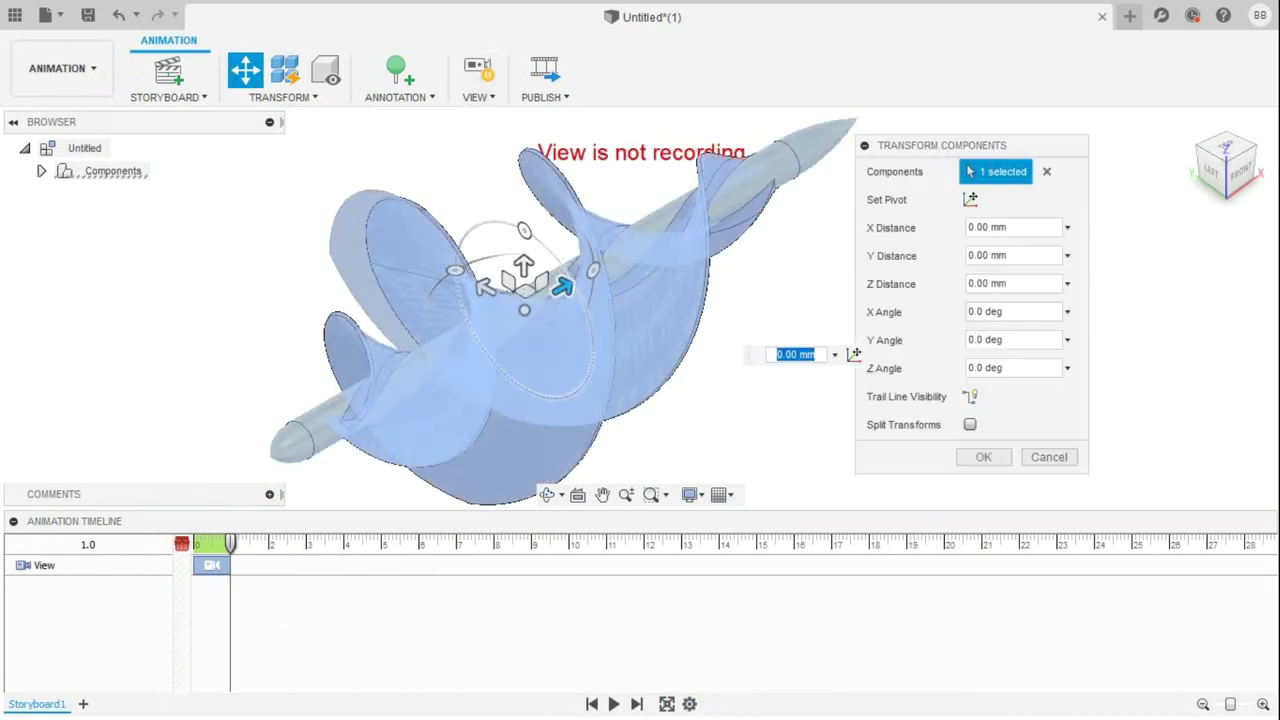
drag(593, 270, 604, 356)
text(180)
key(Return)
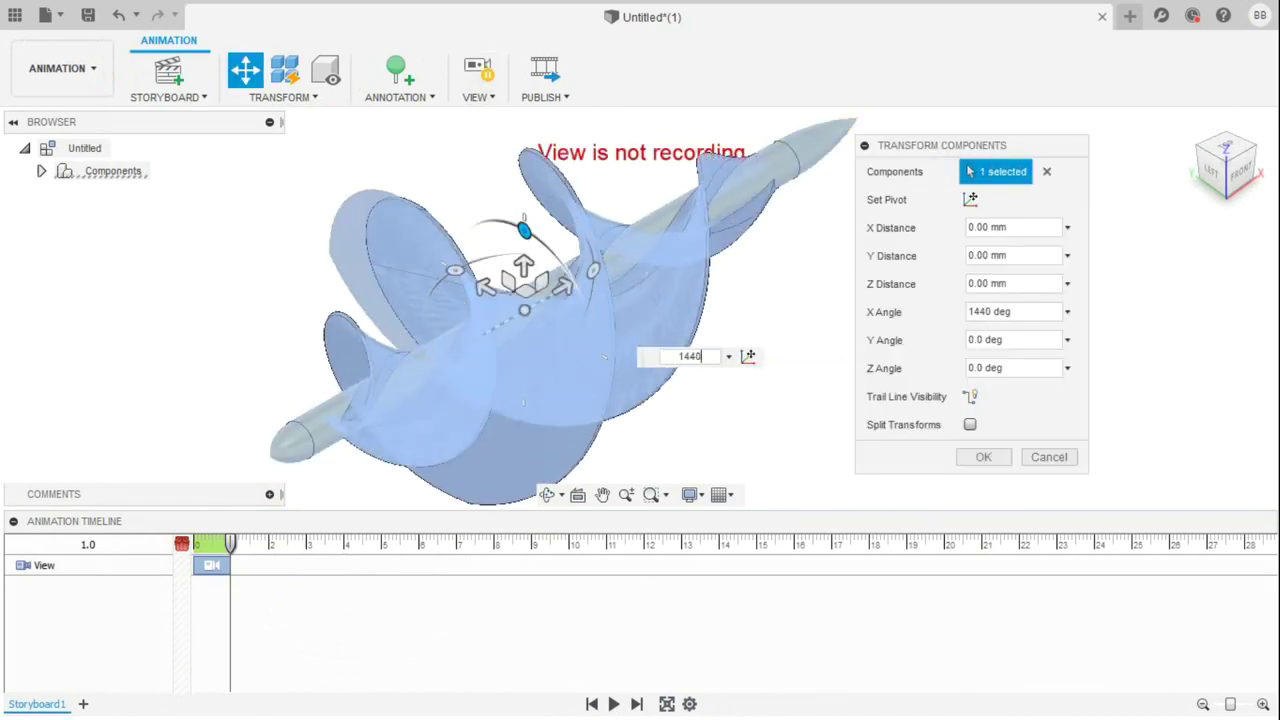
click(983, 457)
- Stretch the rotation action to about 11 seconds and play back the spinning animation
click(613, 704)
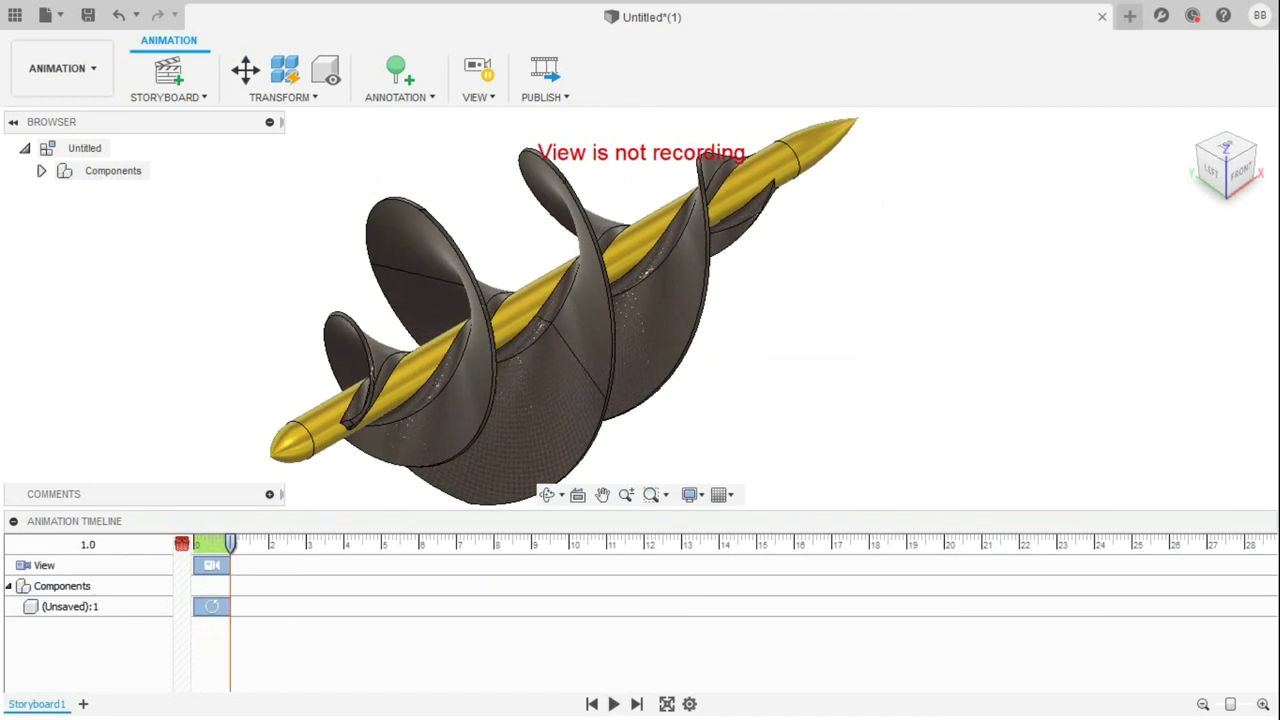
drag(230, 543, 609, 543)
click(212, 606)
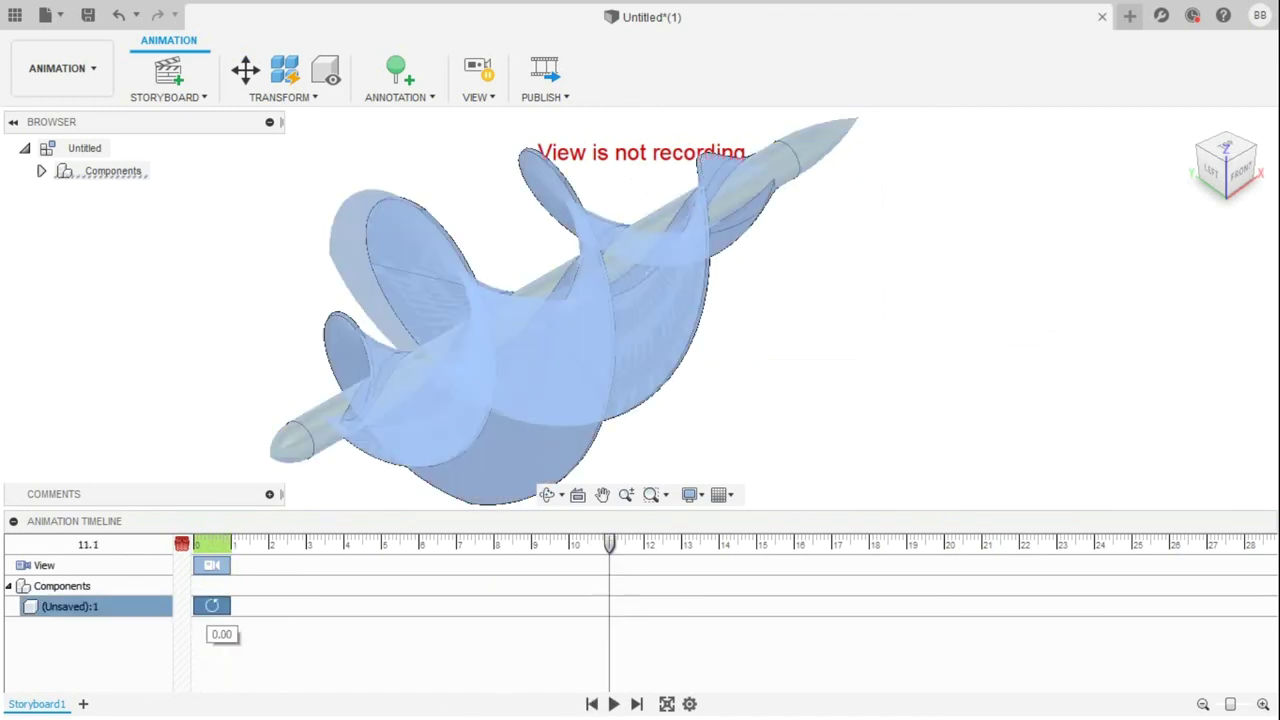
drag(230, 606, 609, 606)
click(613, 704)
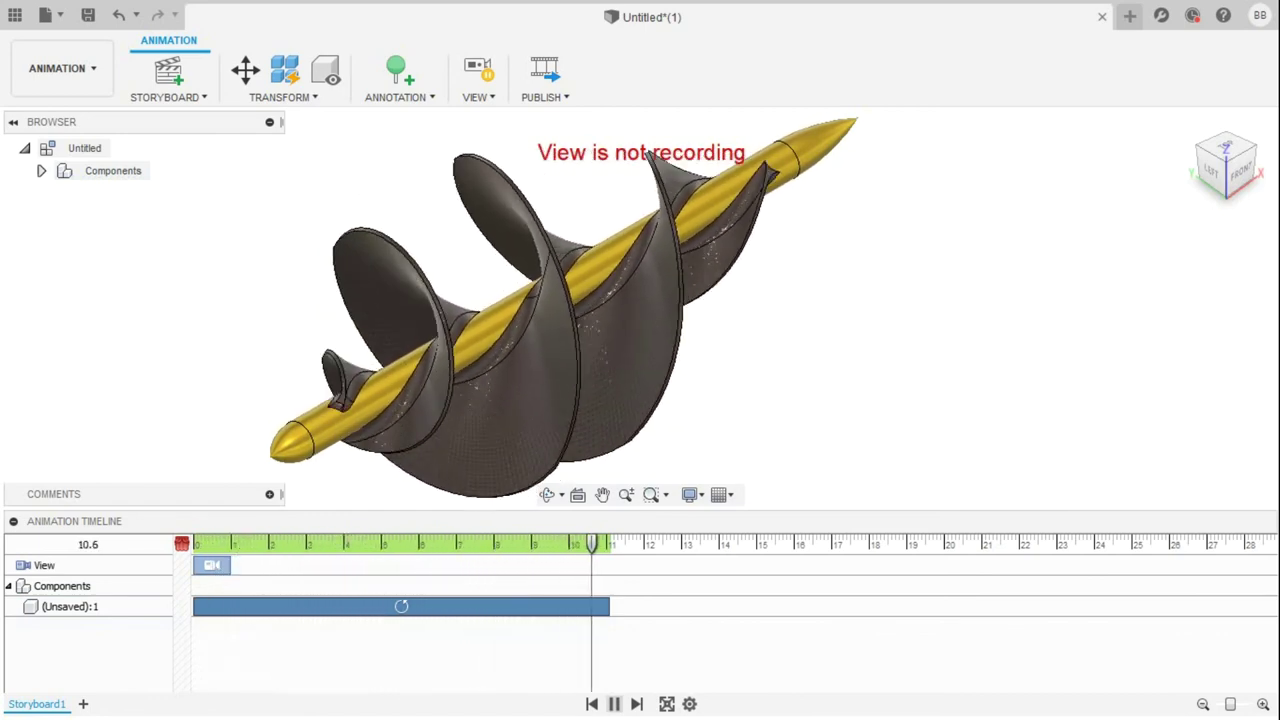
key(space)
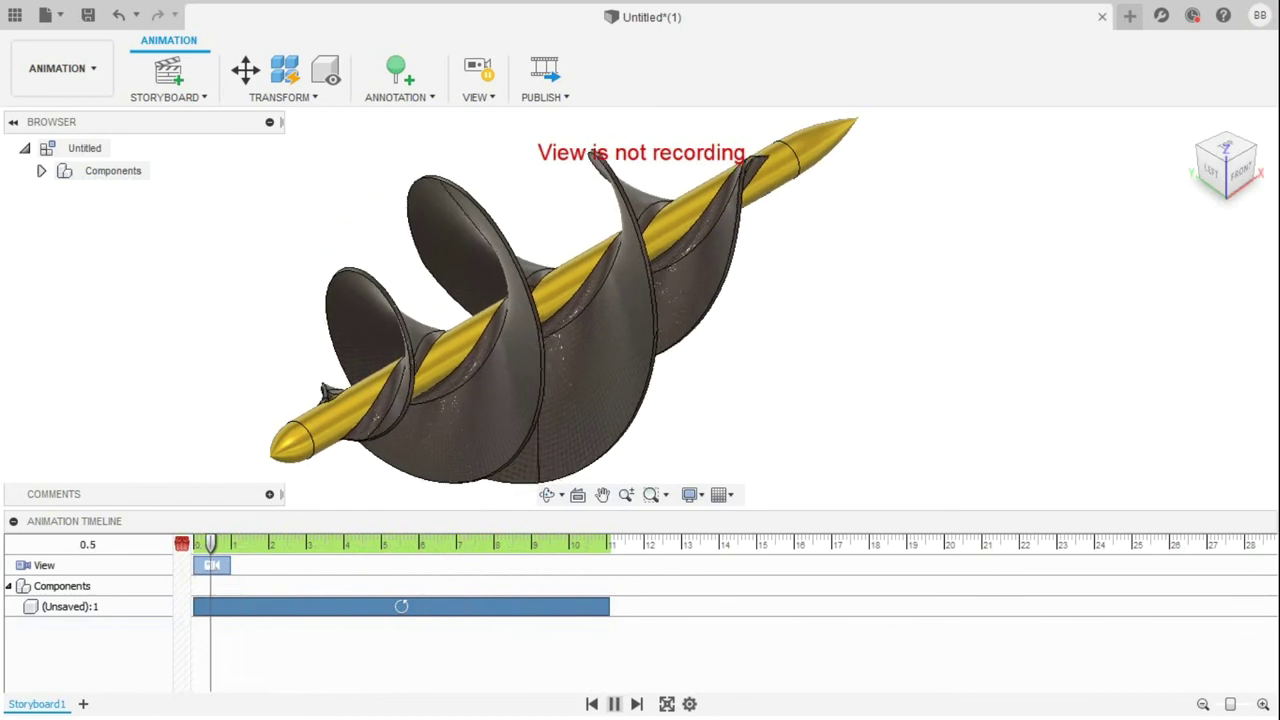
click(13, 521)
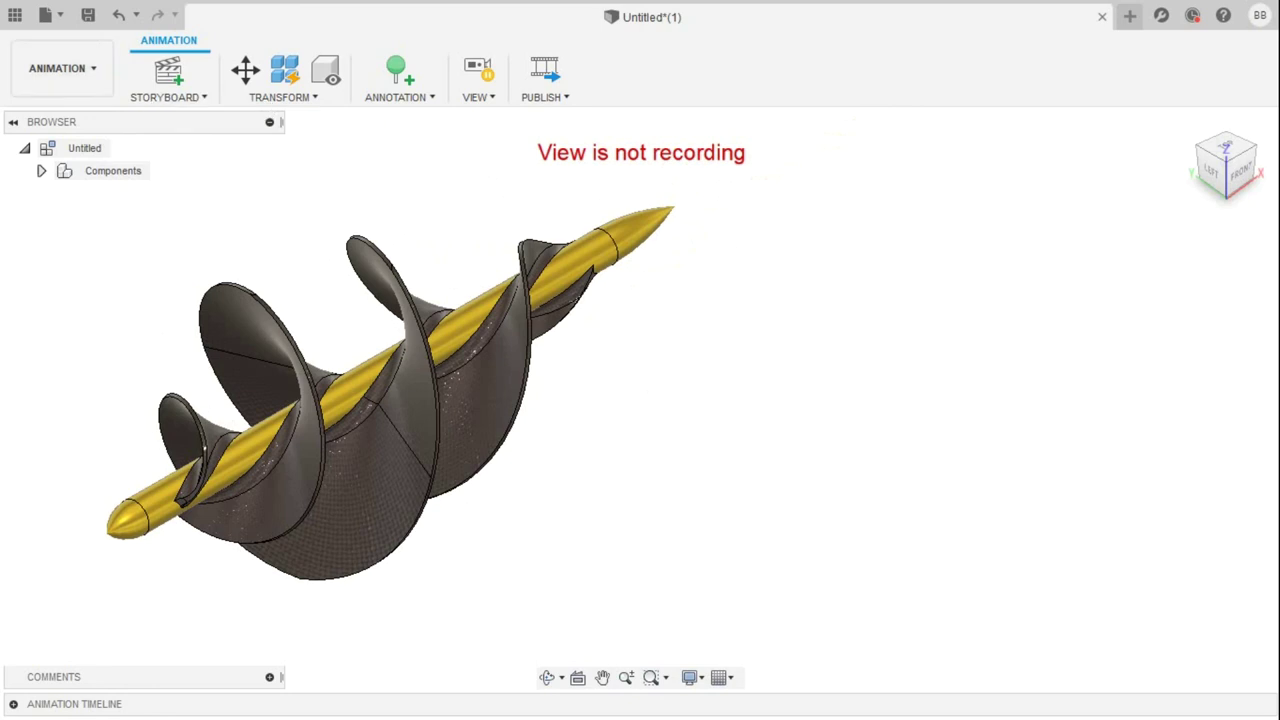
click(545, 68)
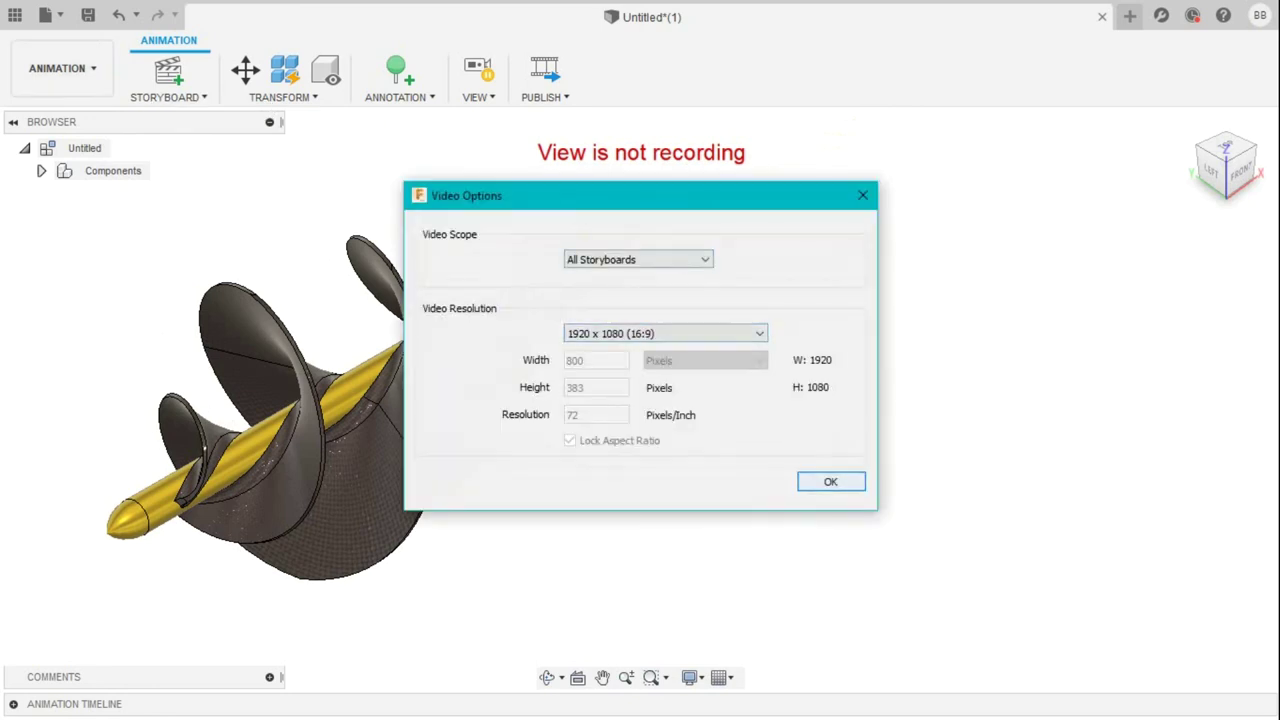
- Publish the 1920 x 1080 AVI, close the animation without saving, and exit full screen
key(Return)
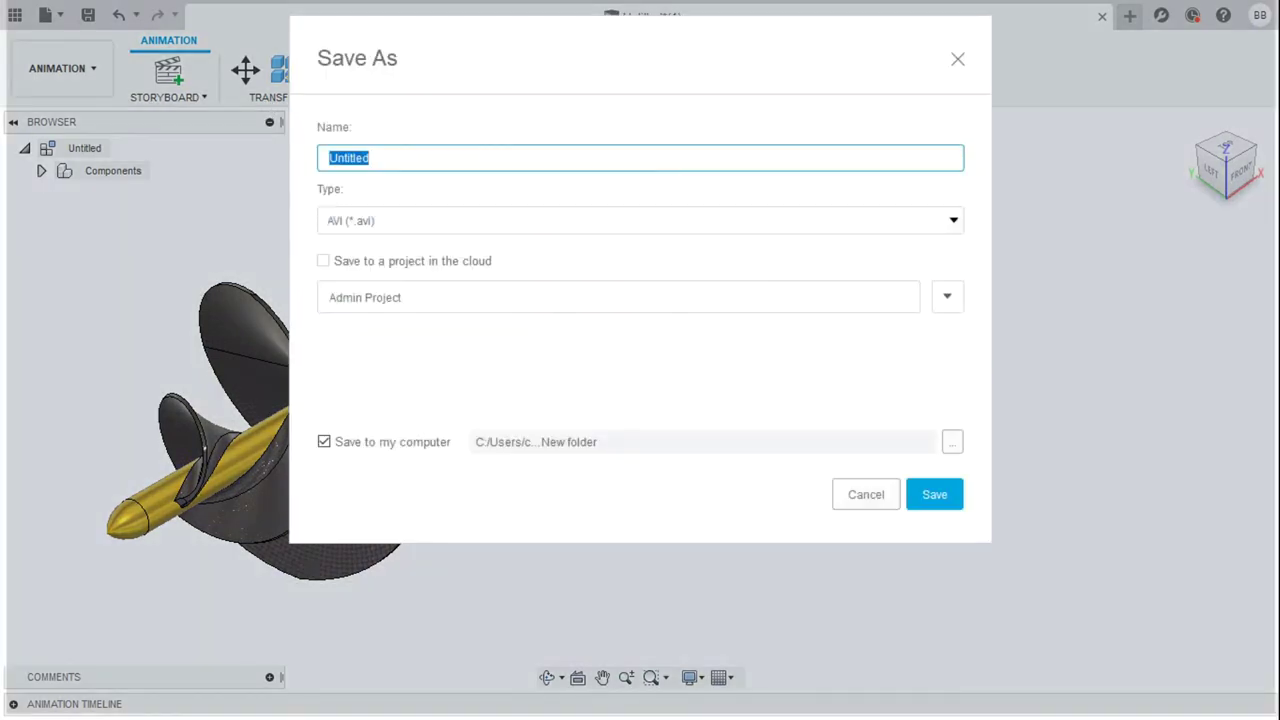
key(Return)
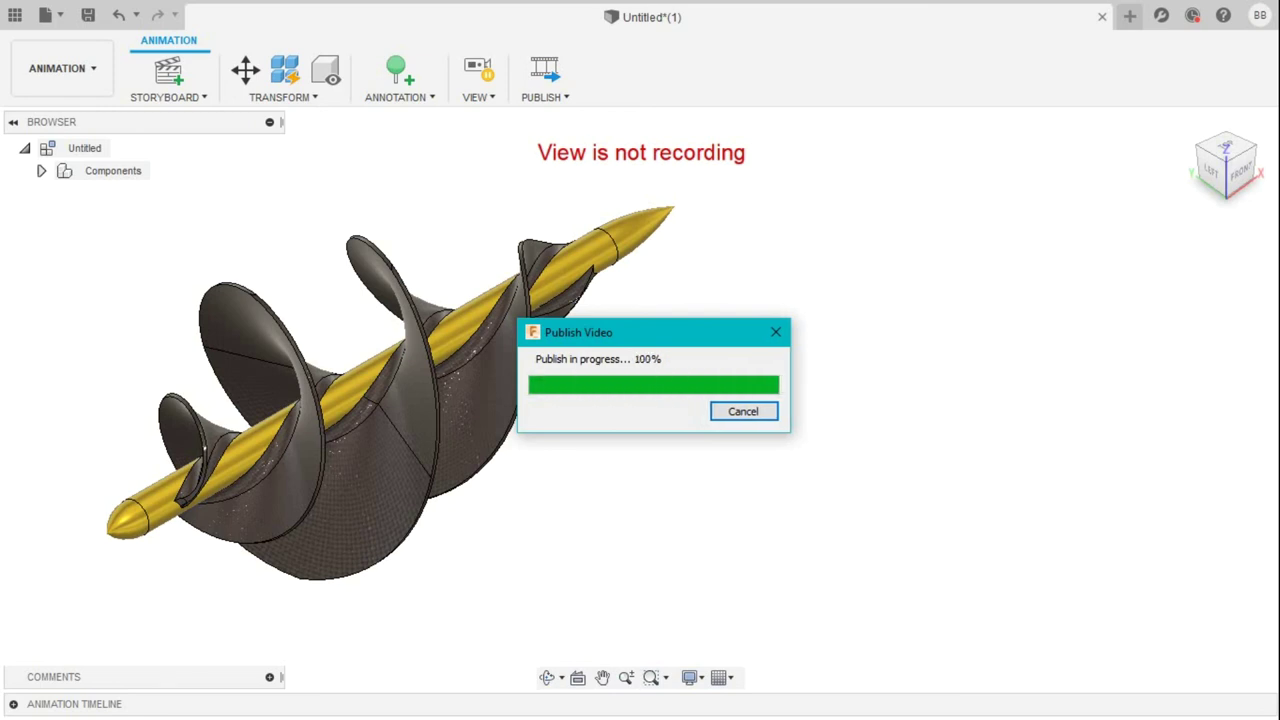
click(1102, 17)
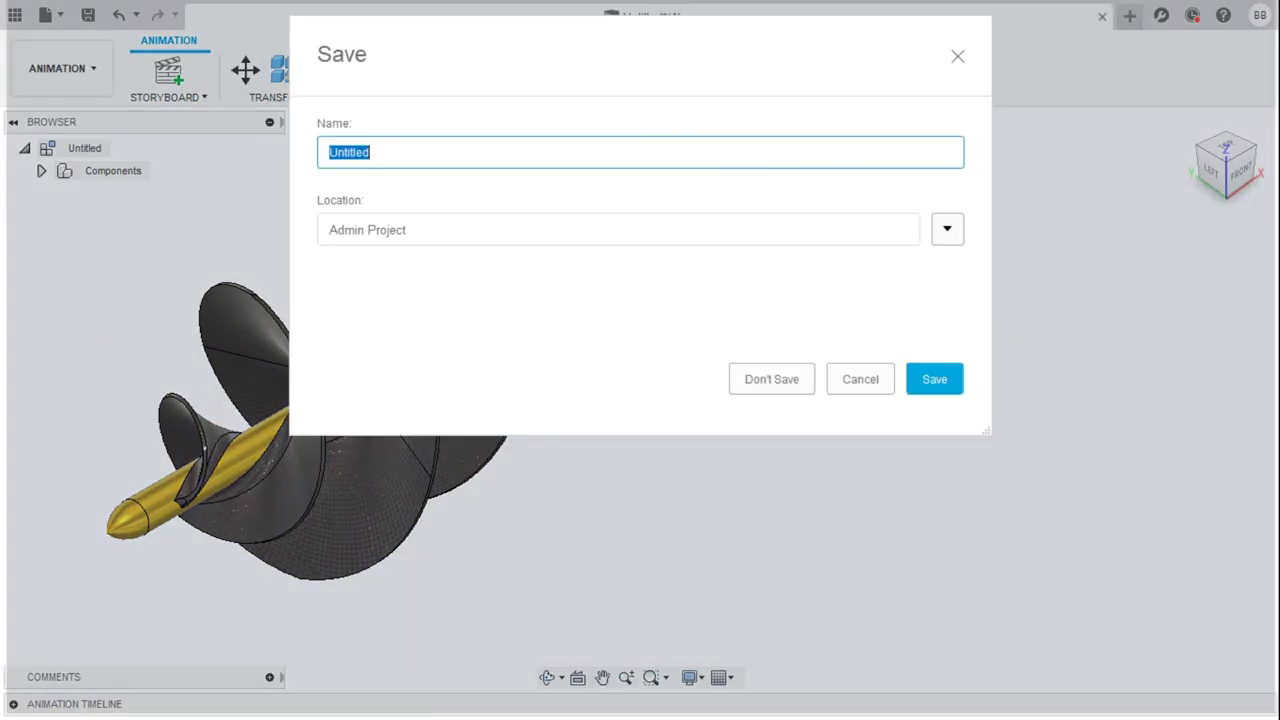
click(771, 379)
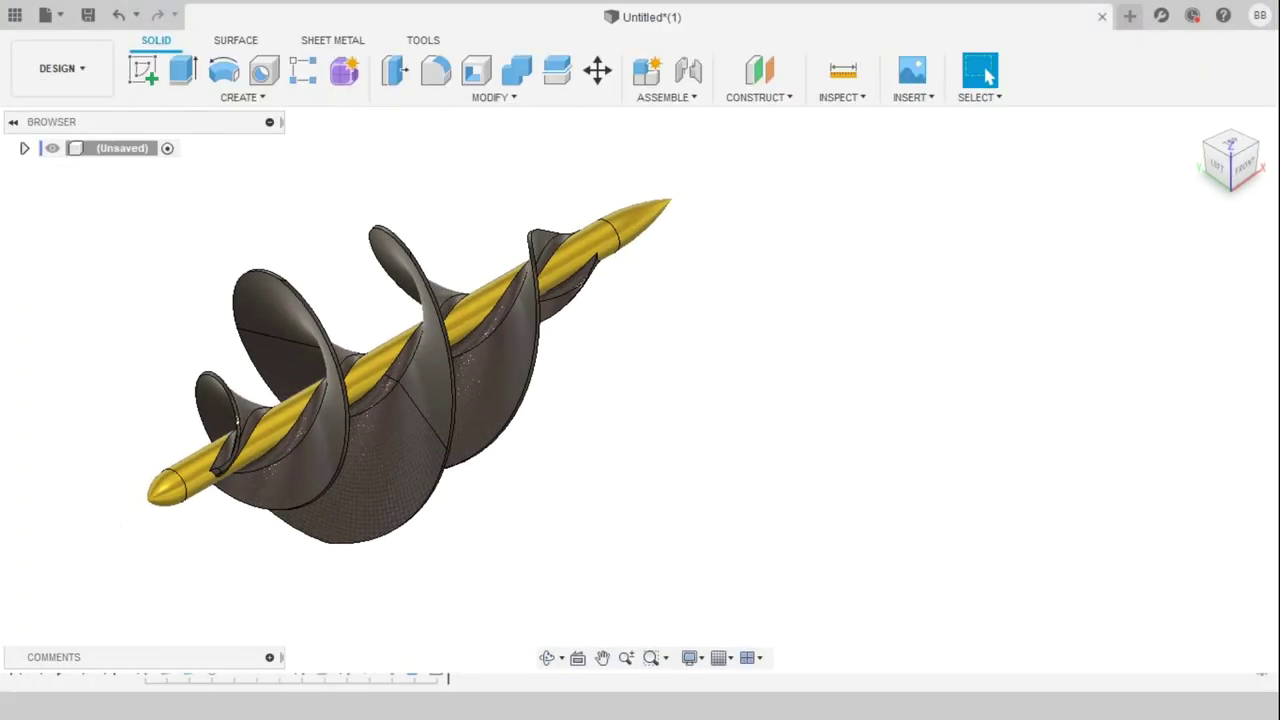
click(690, 657)
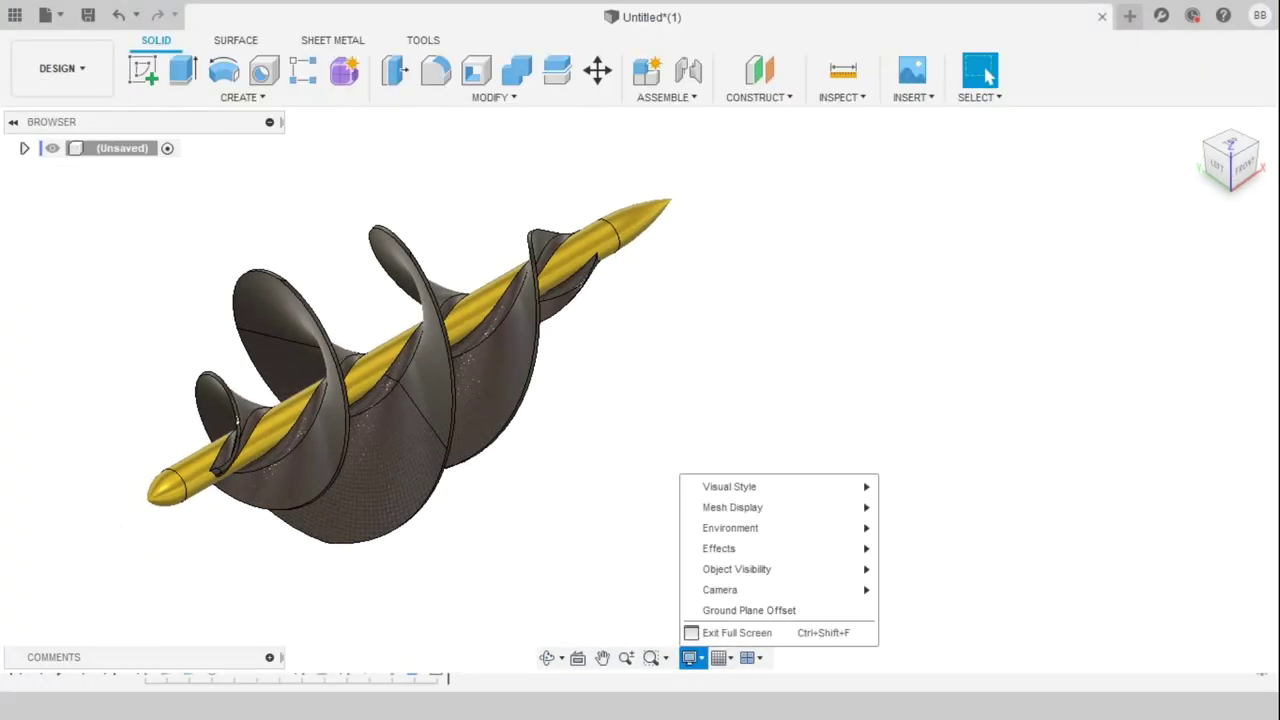